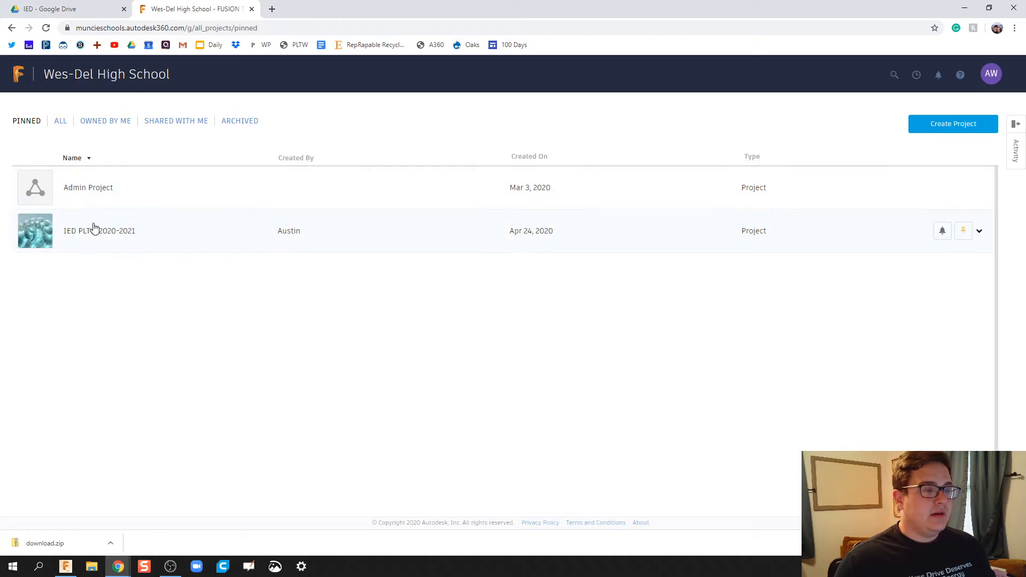
Step: In IED PLTW 2020-2021, try a duplicate new folder, then enter the student's Automata folder
left_click(93, 228)
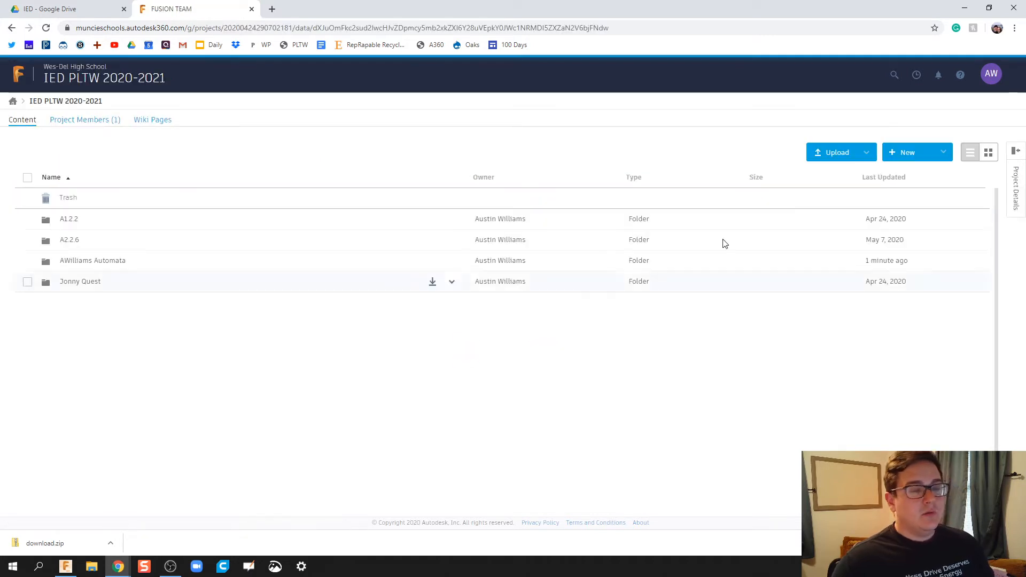
left_click(909, 154)
left_click(900, 171)
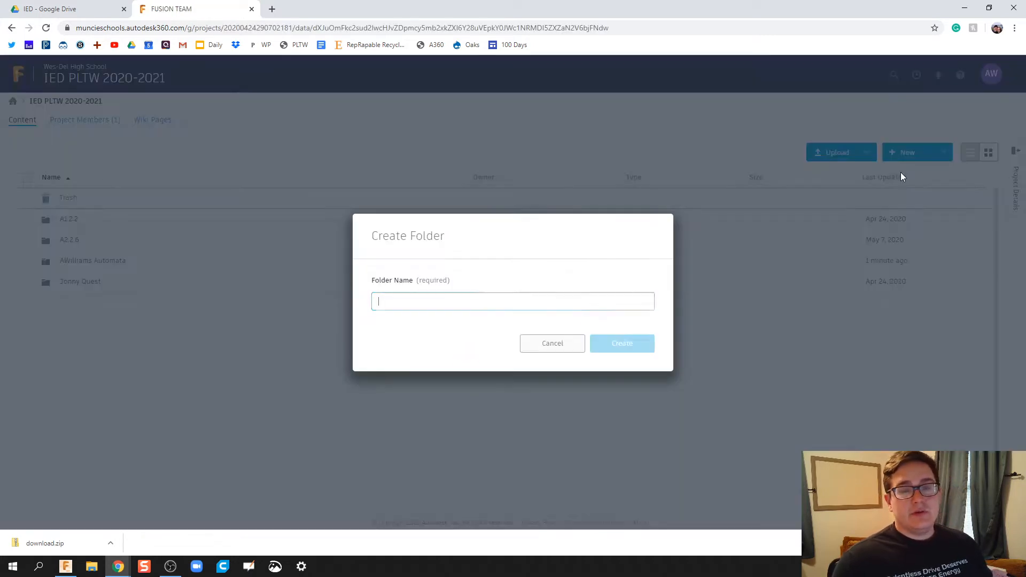
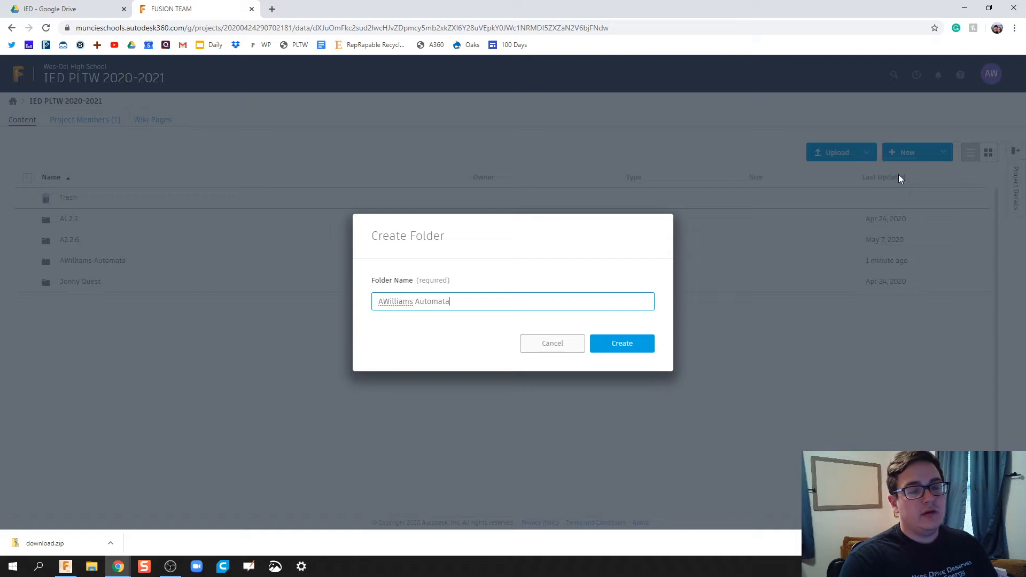
key("Return")
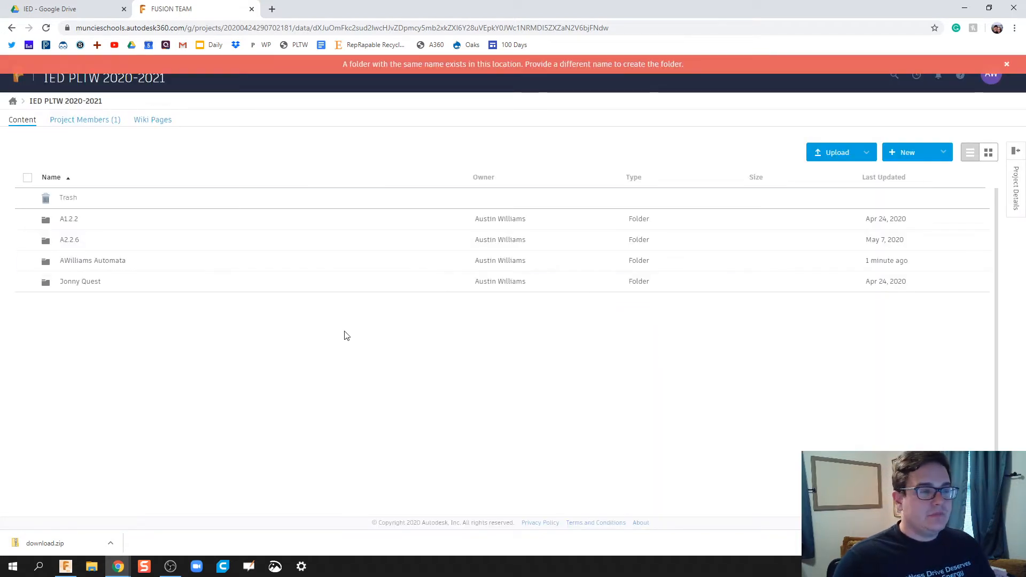
left_click(216, 261)
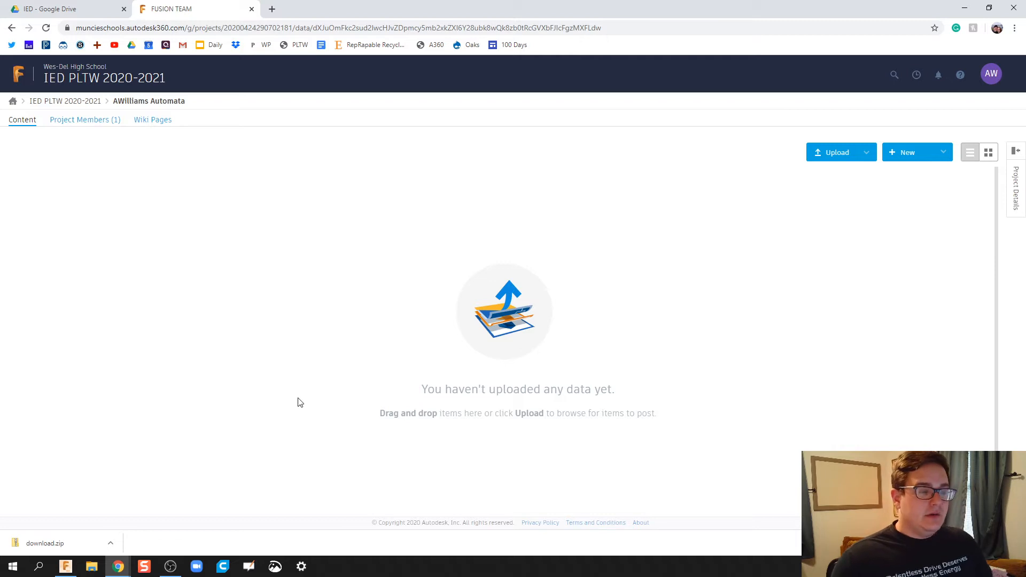
Step: In Fusion 360's Data Panel, browse to IED PLTW 2020-2021 and the student's Automata folder
left_click(72, 571)
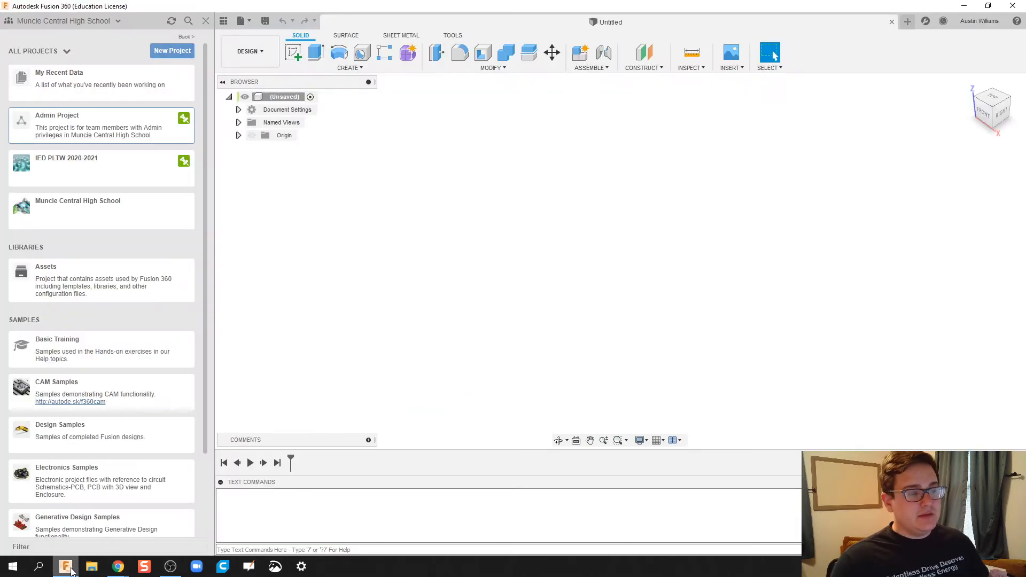
left_click(205, 21)
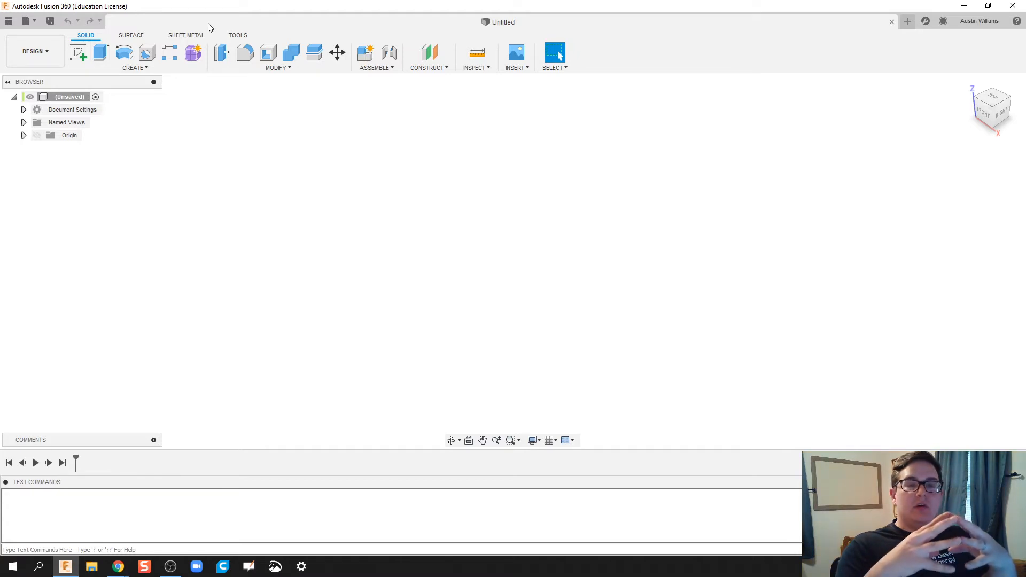
left_click(9, 21)
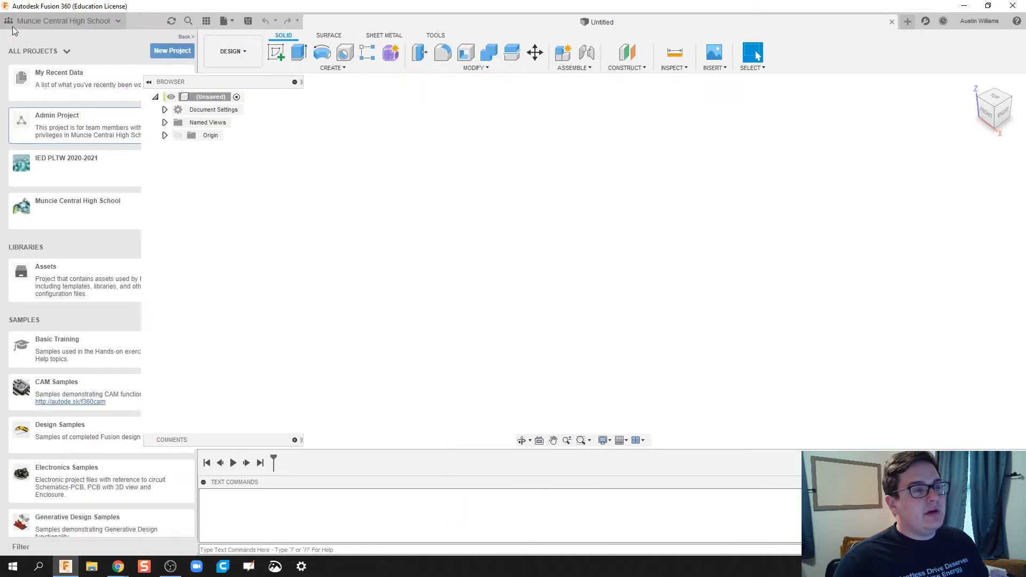
left_click(121, 23)
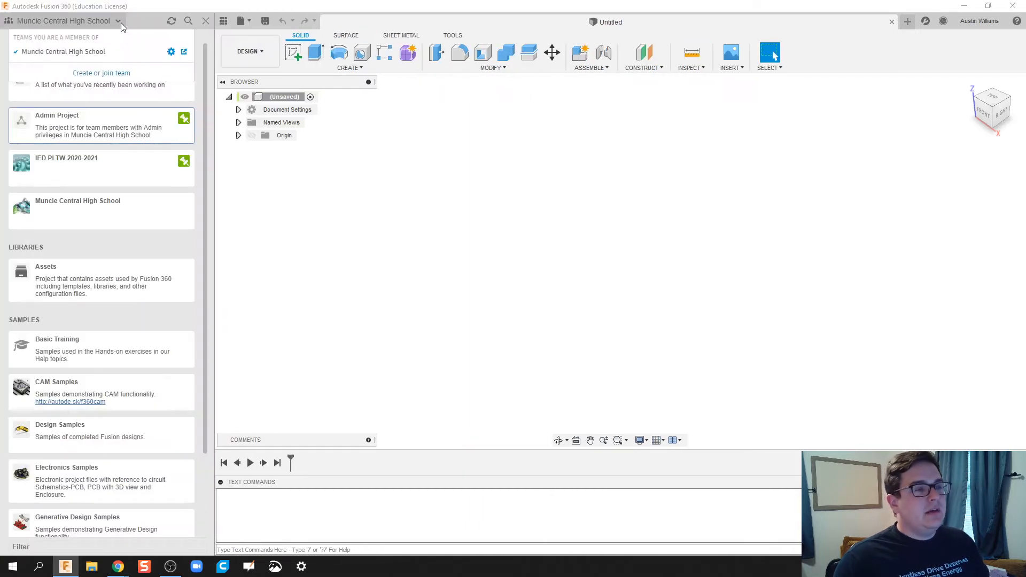
left_click(121, 22)
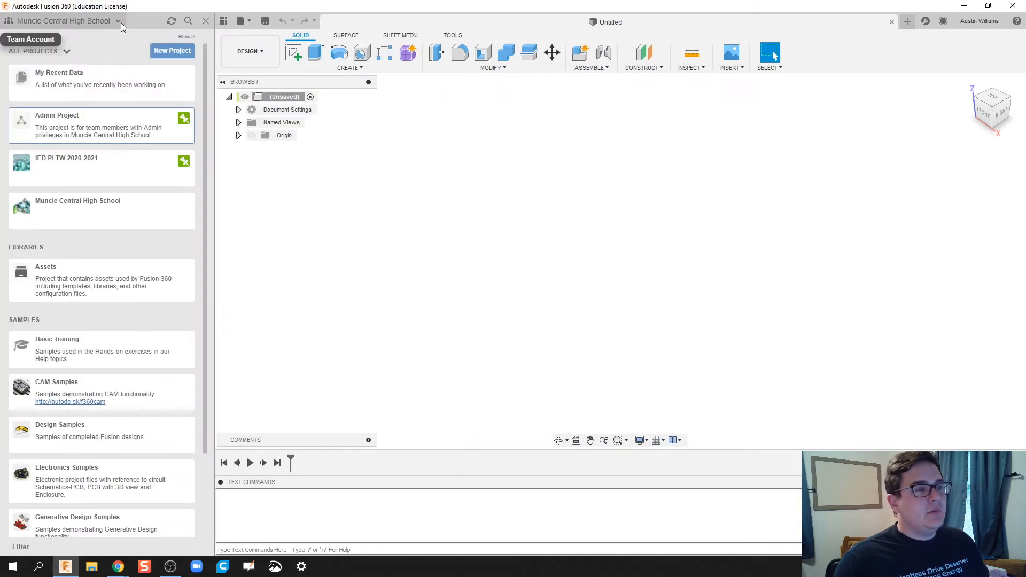
left_click(120, 177)
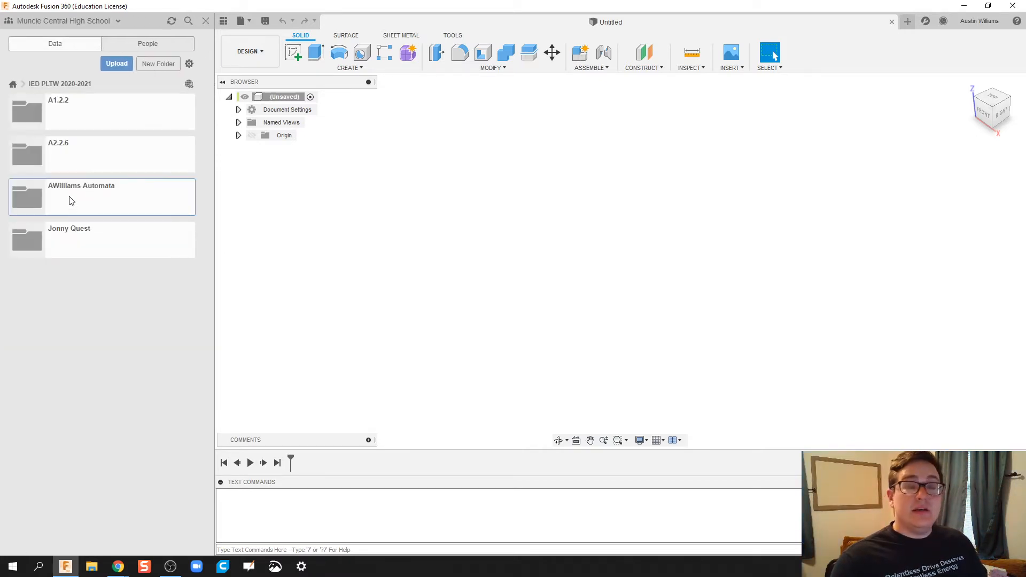
left_click(71, 200)
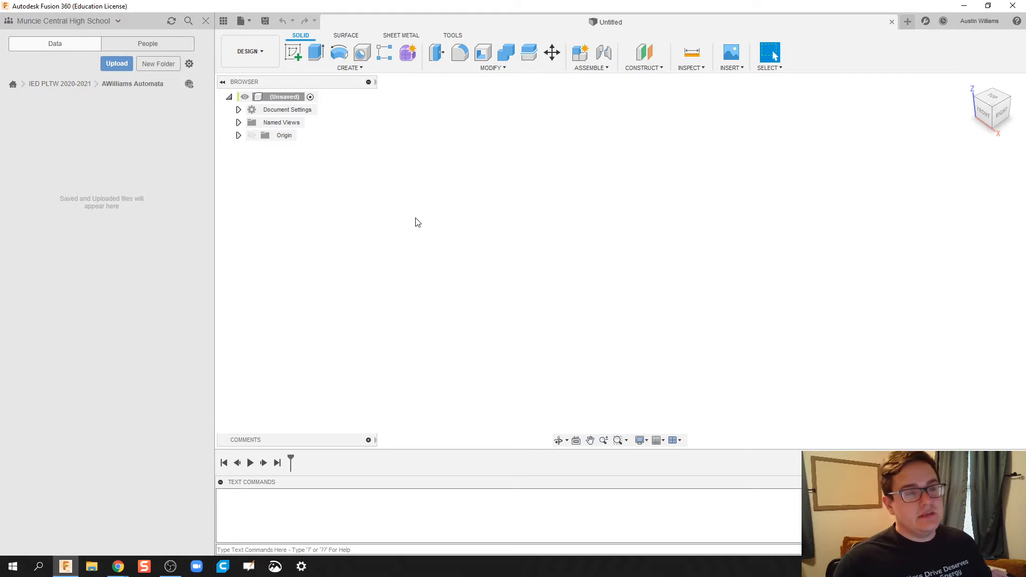
Step: Confirm the document units stay in inches, then begin a sketch on the XZ ground plane
left_click(262, 65)
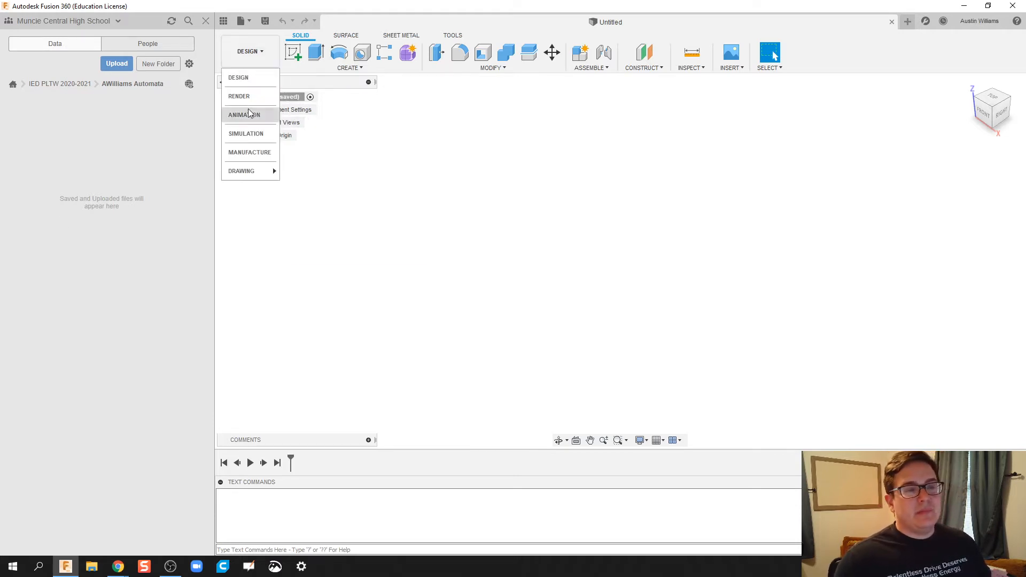
left_click(603, 183)
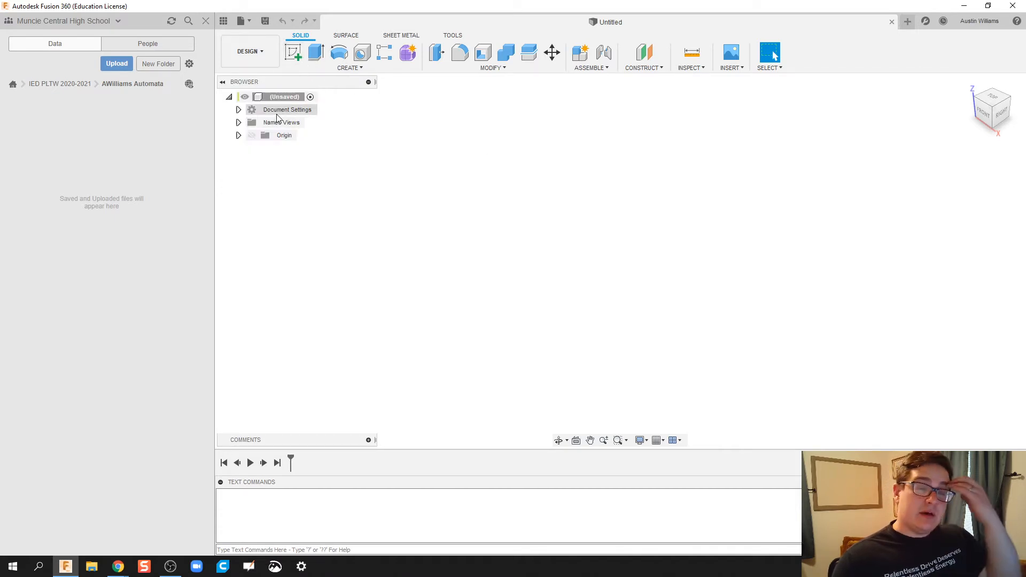
left_click(238, 109)
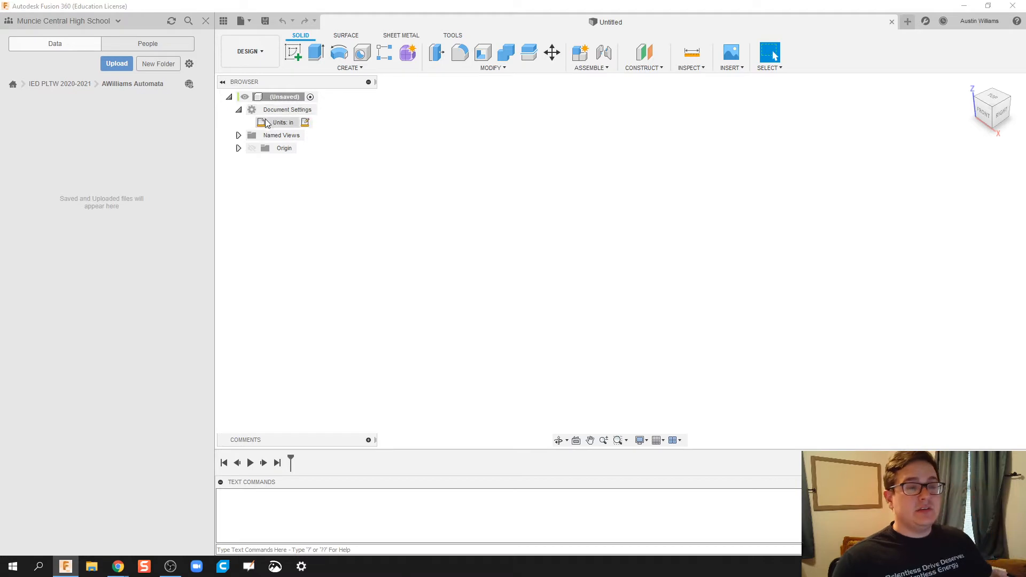
left_click(305, 123)
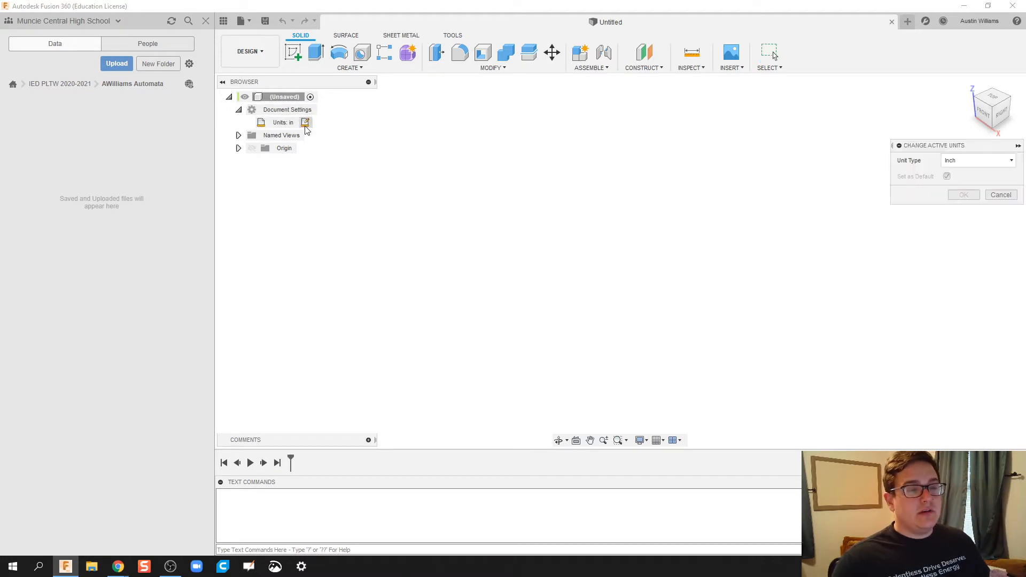
left_click(959, 162)
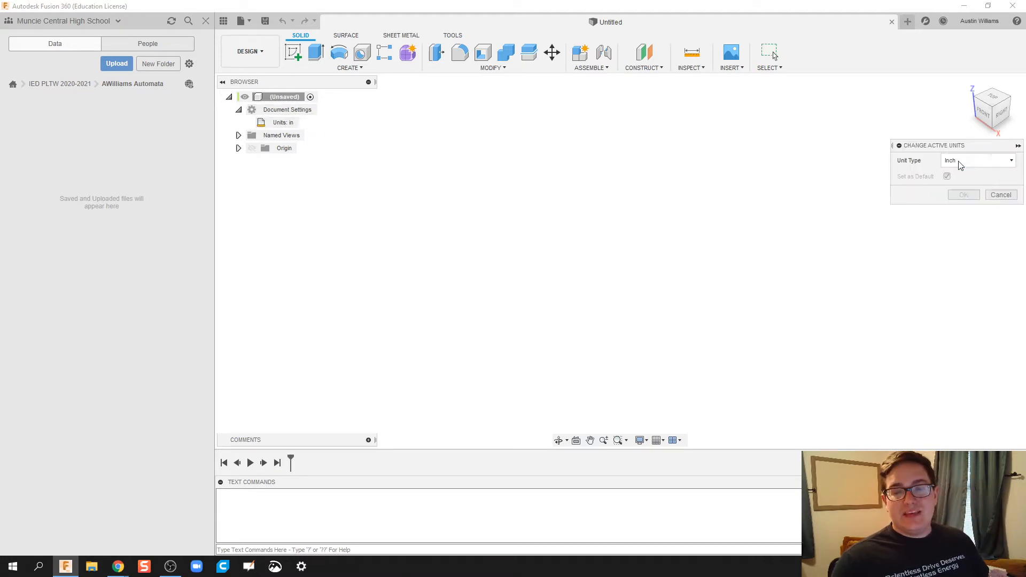
left_click(989, 195)
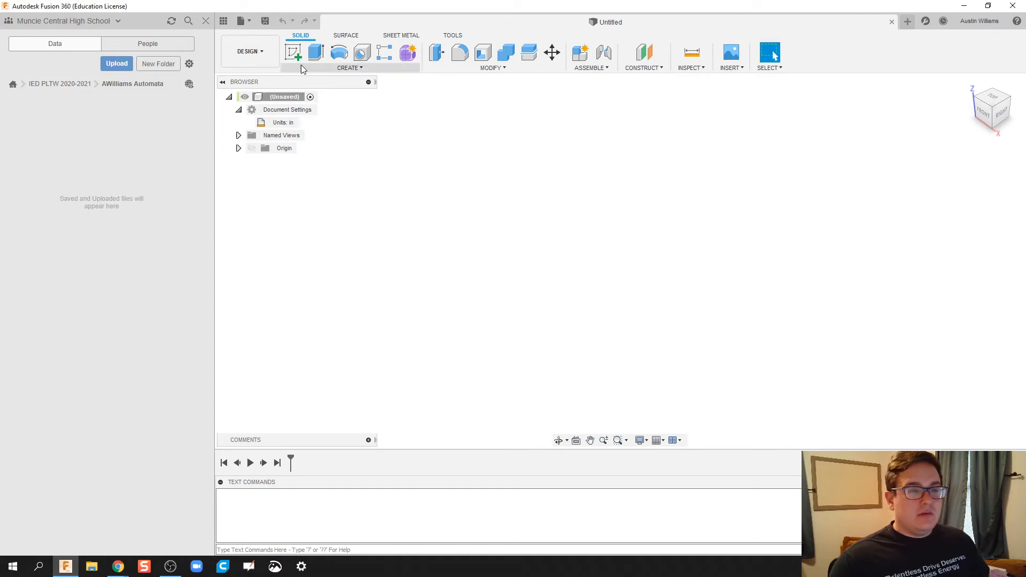
left_click(293, 53)
left_click(677, 262)
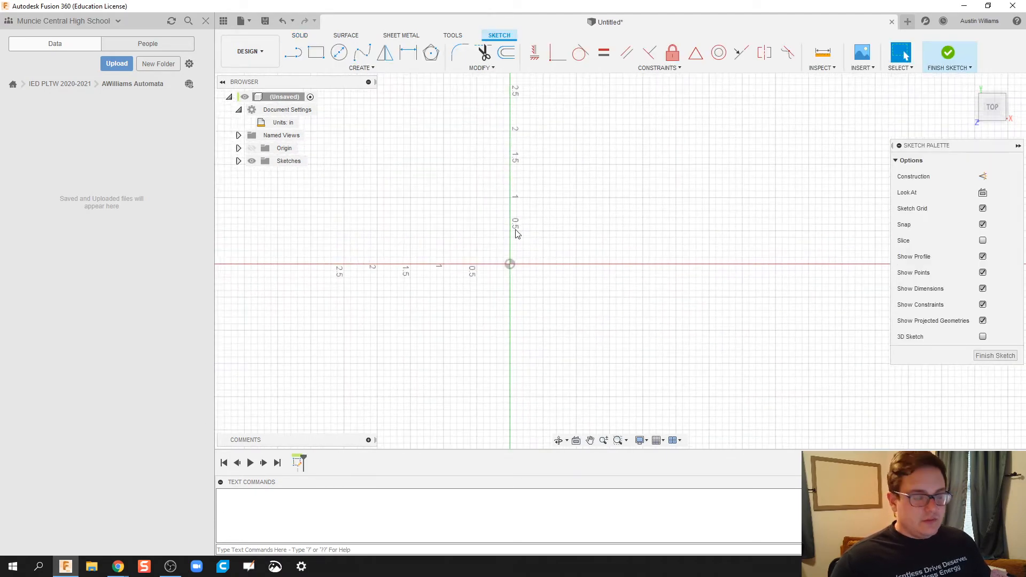
Step: Draw a 4.5 by 4 inch two-point rectangle and finish the sketch
left_click(317, 53)
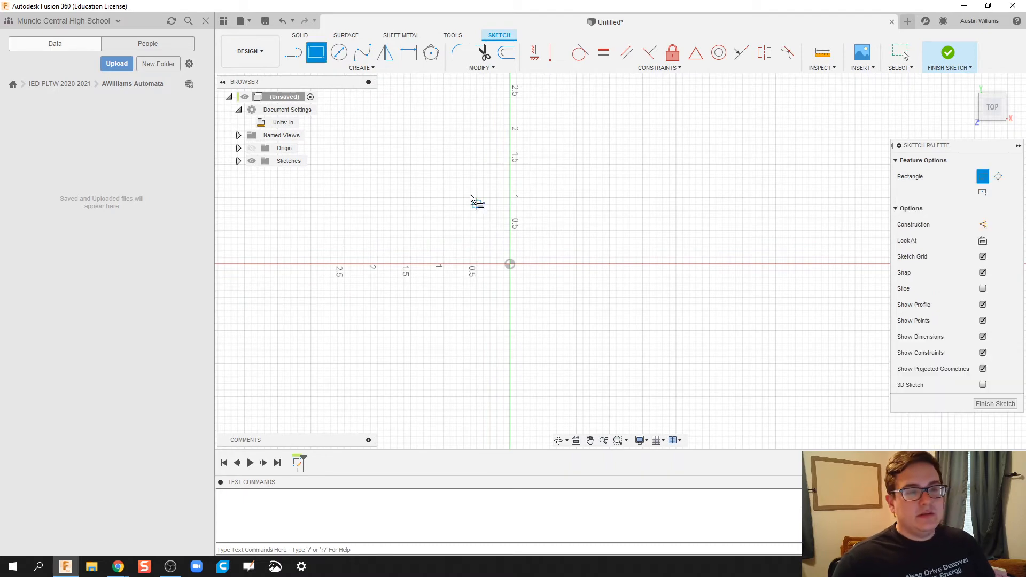
left_click(410, 166)
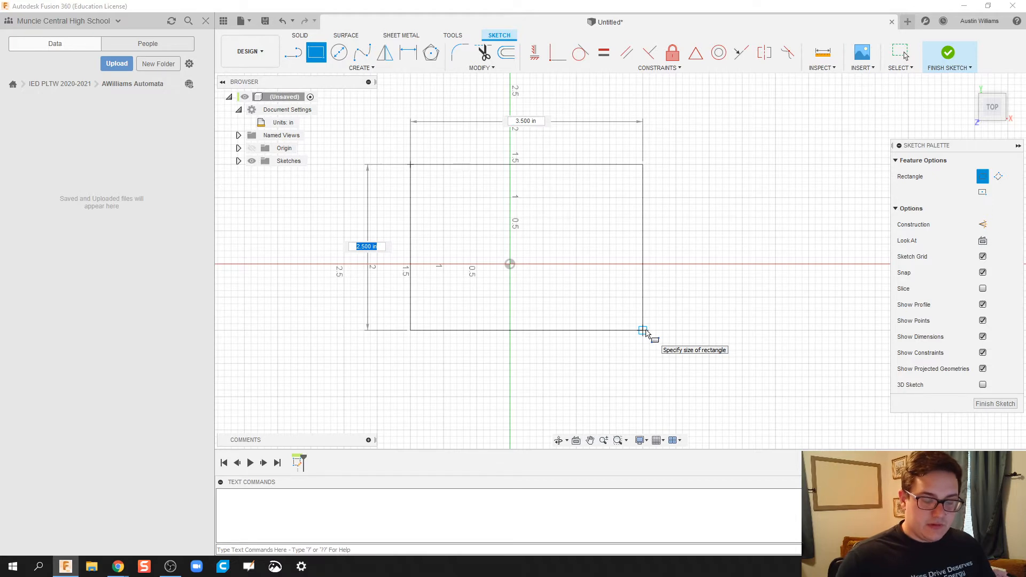
type("4.5")
key("Tab")
type("4")
key("Tab")
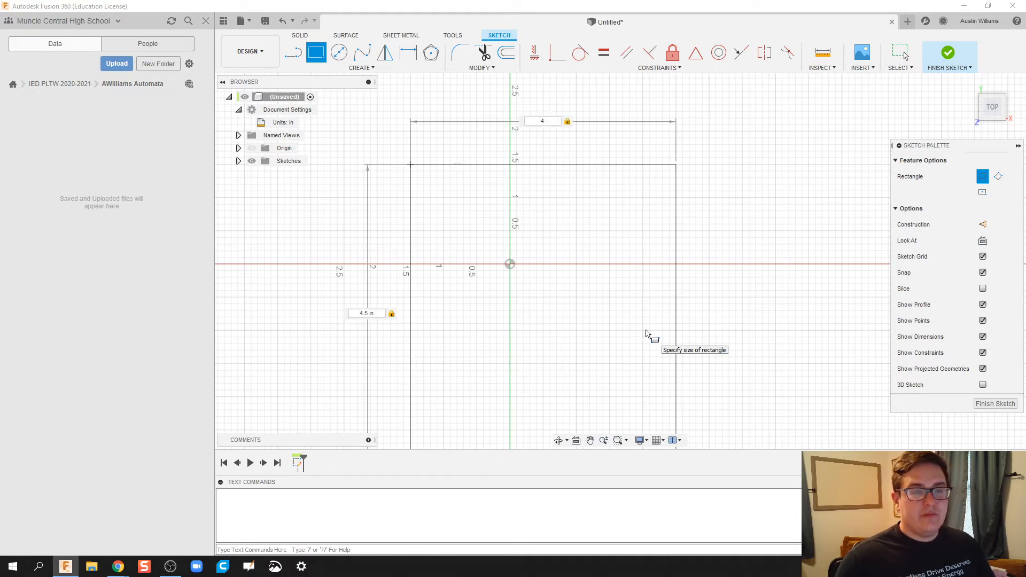
key("Return")
scroll(691, 341, "up", 1)
middle_click_drag(682, 312, 674, 224)
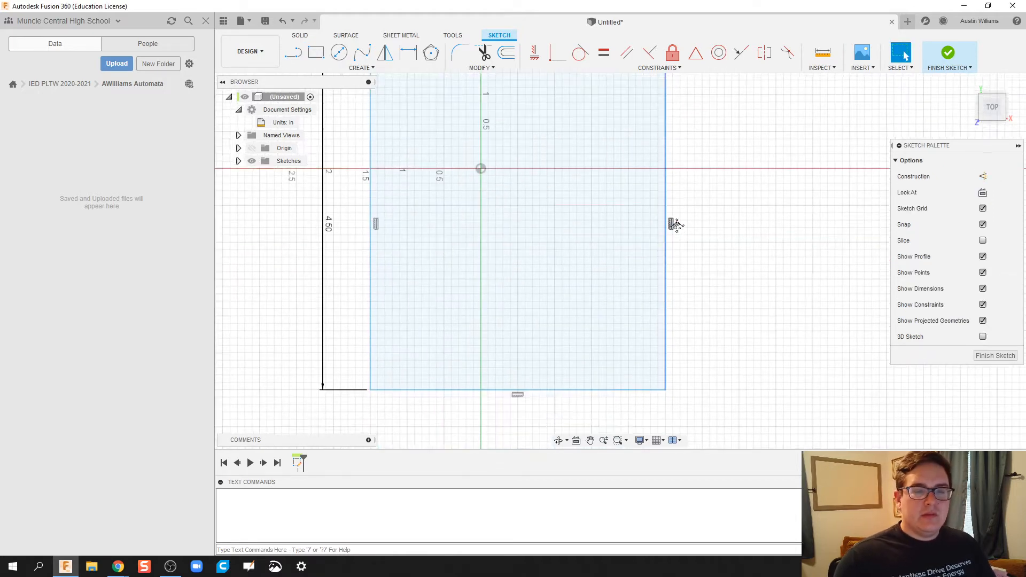
scroll(681, 229, "down", 3)
left_click(935, 54)
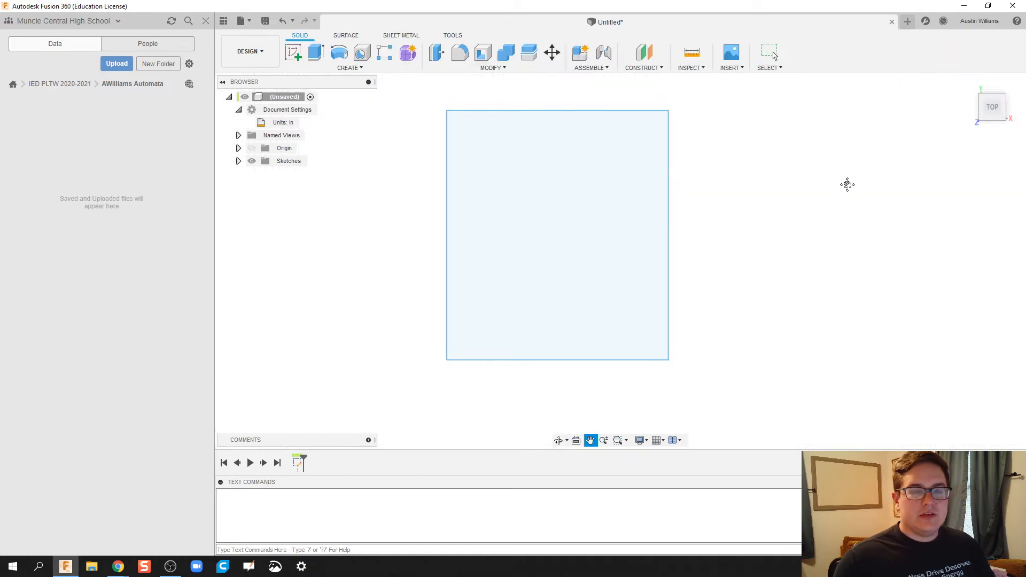
Step: Extrude the rectangle 0.25 in as a New Component operation
middle_click_drag(767, 267, 743, 237, "shift")
key("e")
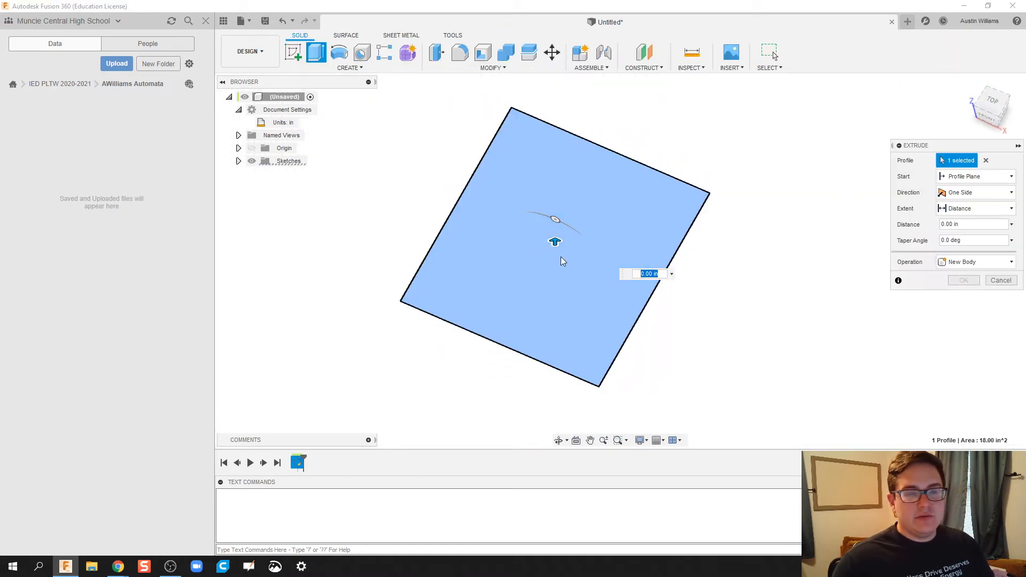
type(".25")
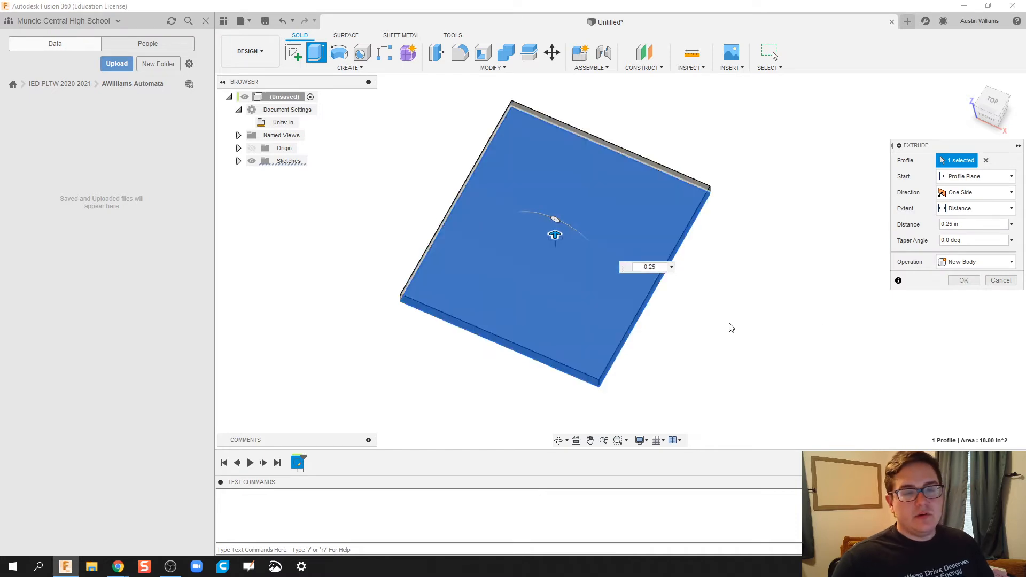
middle_click_drag(728, 325, 719, 307, "shift")
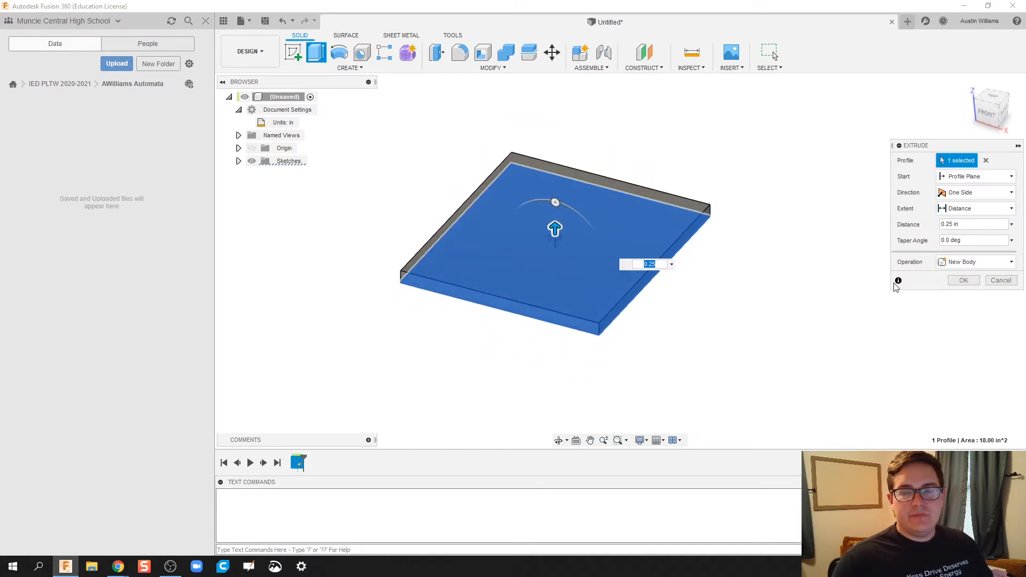
left_click(1001, 261)
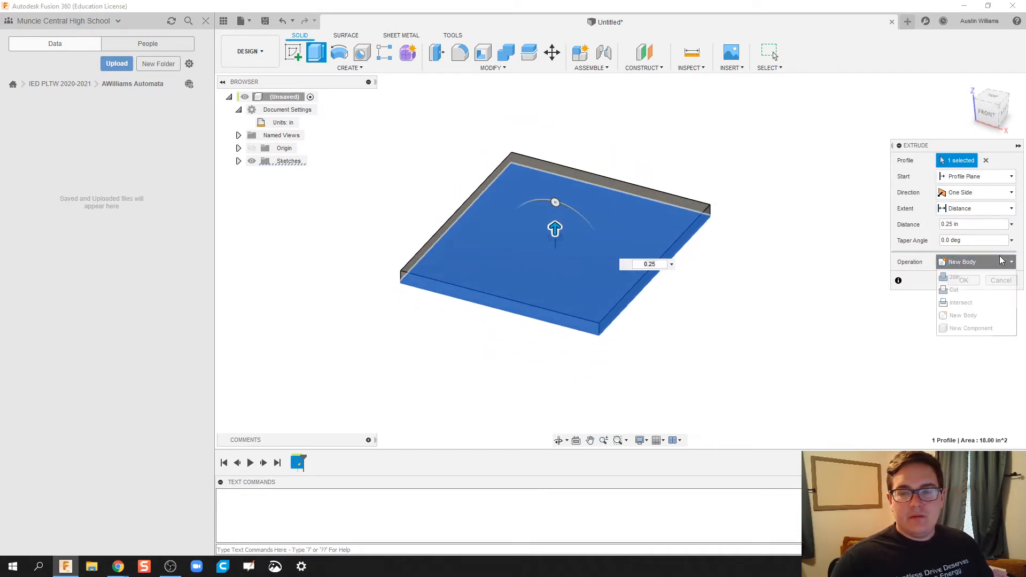
left_click(976, 330)
left_click(970, 283)
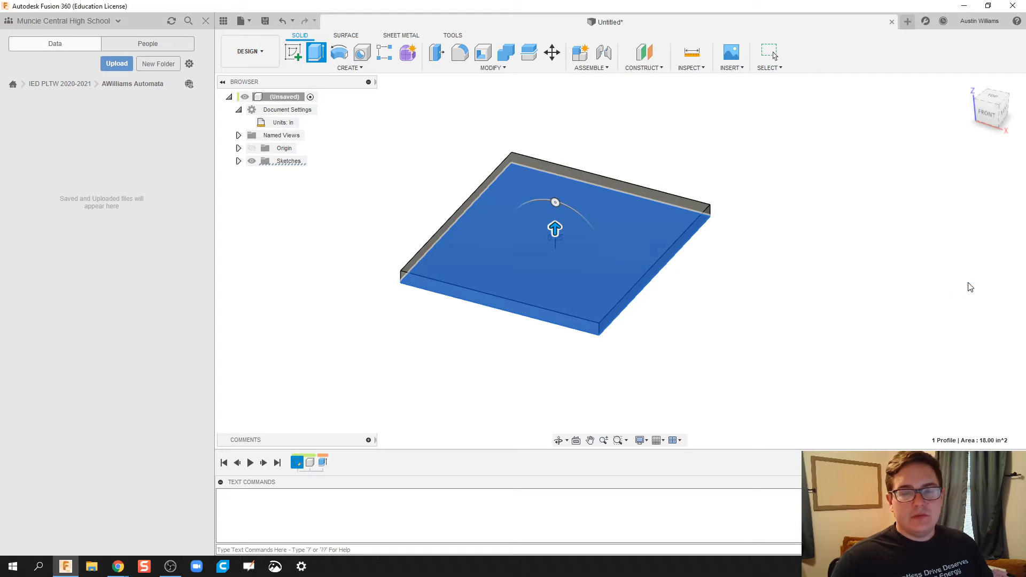
Step: Rename the new component in the Browser to 'Bottom'
left_click(293, 177)
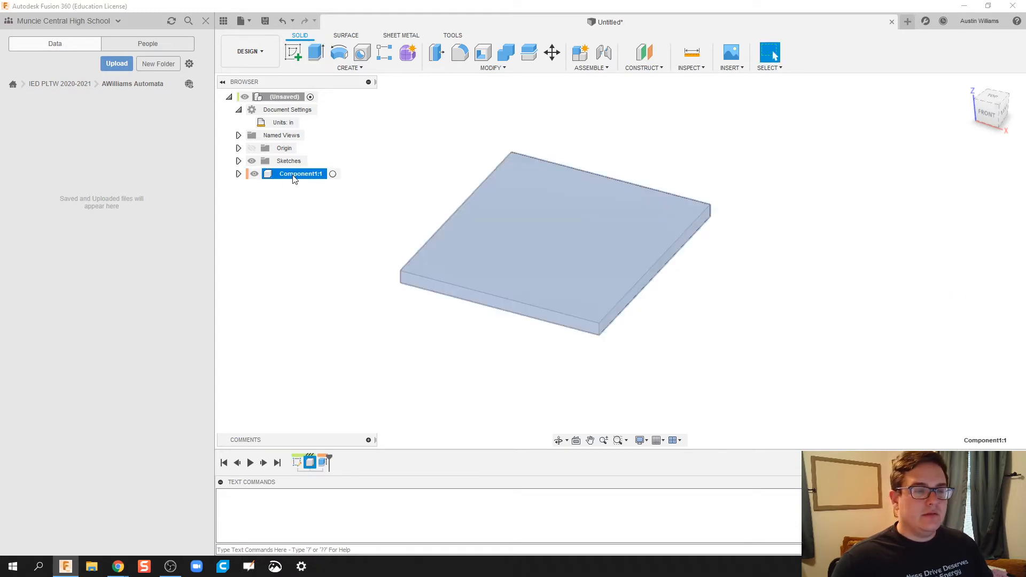
left_click(293, 175)
type("Bo")
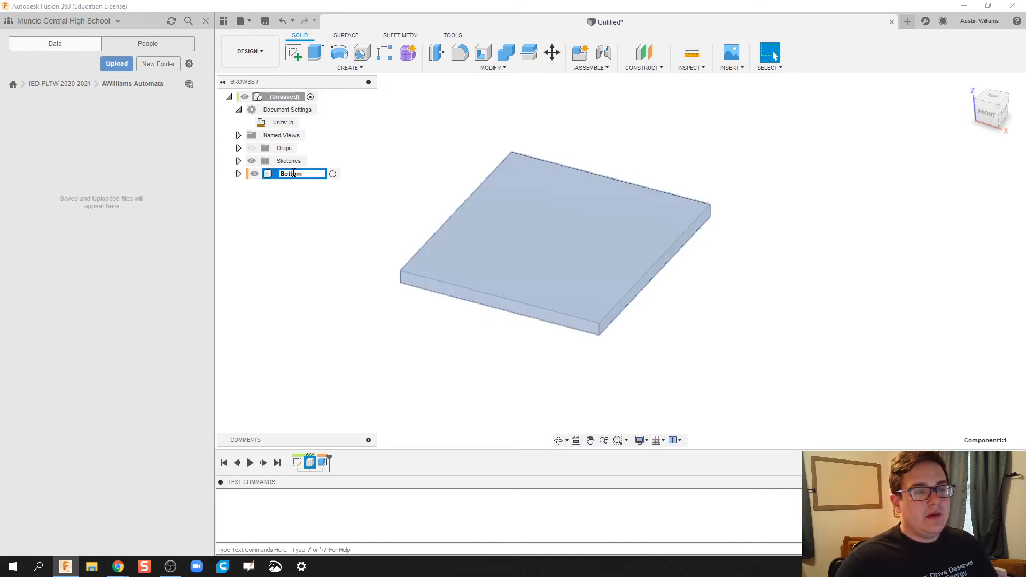
type("ttom")
left_click(389, 189)
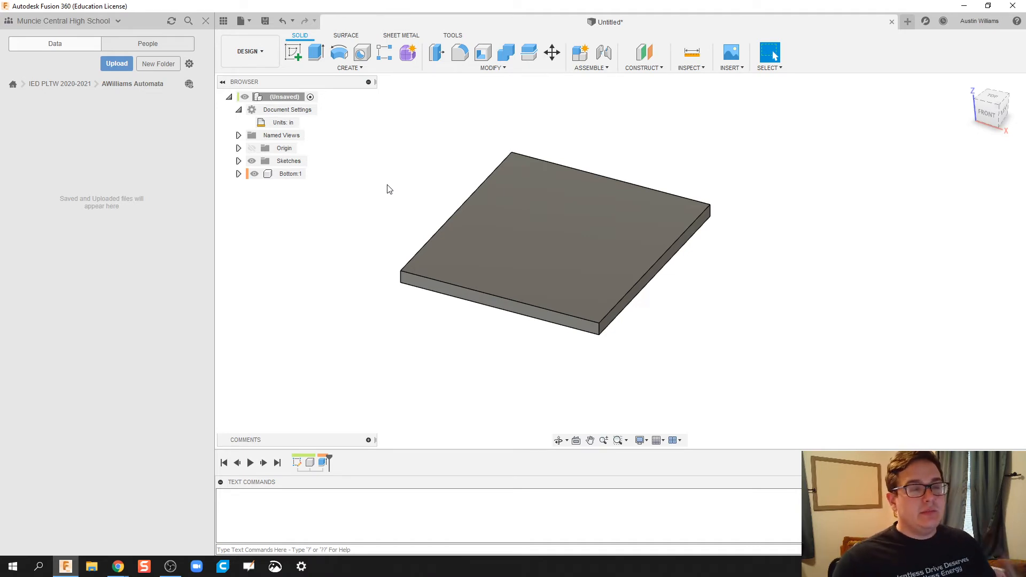
left_click(286, 177)
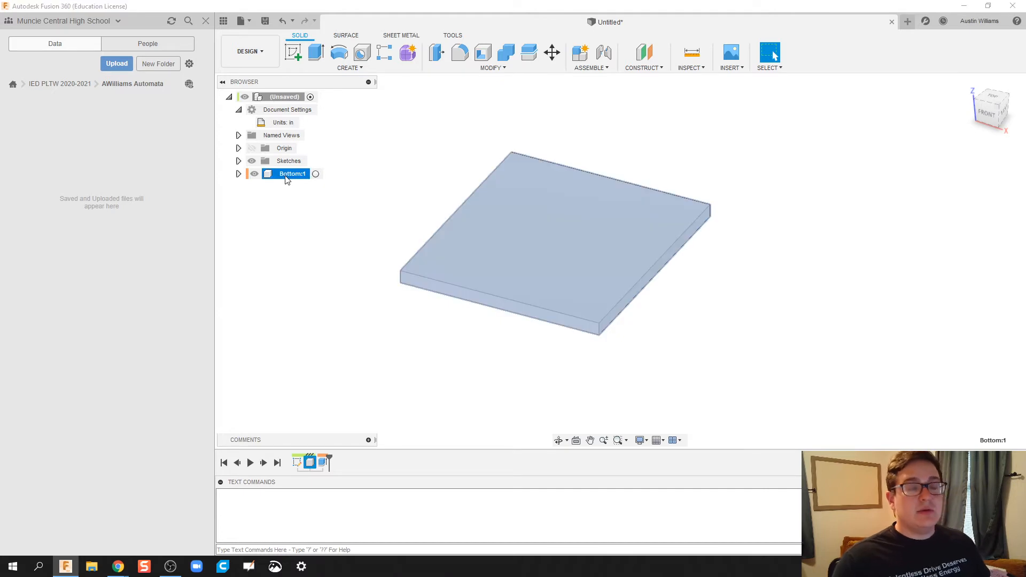
left_click(437, 163)
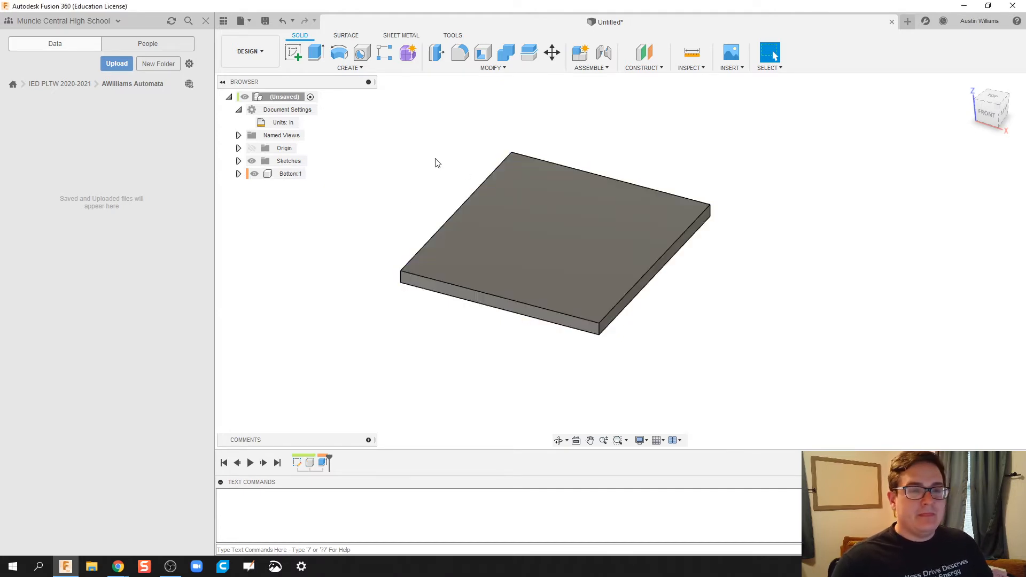
key("ctrl+s")
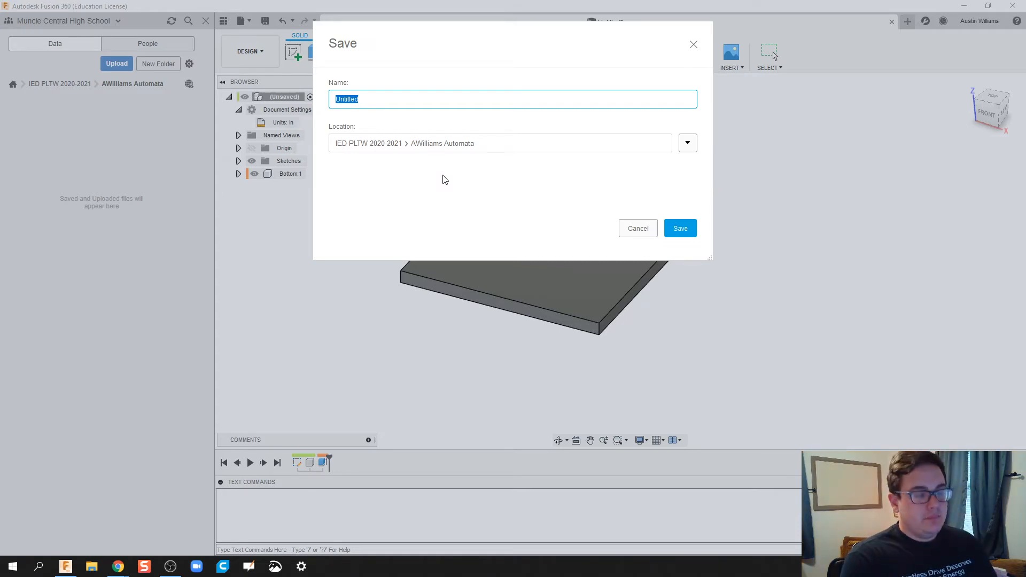
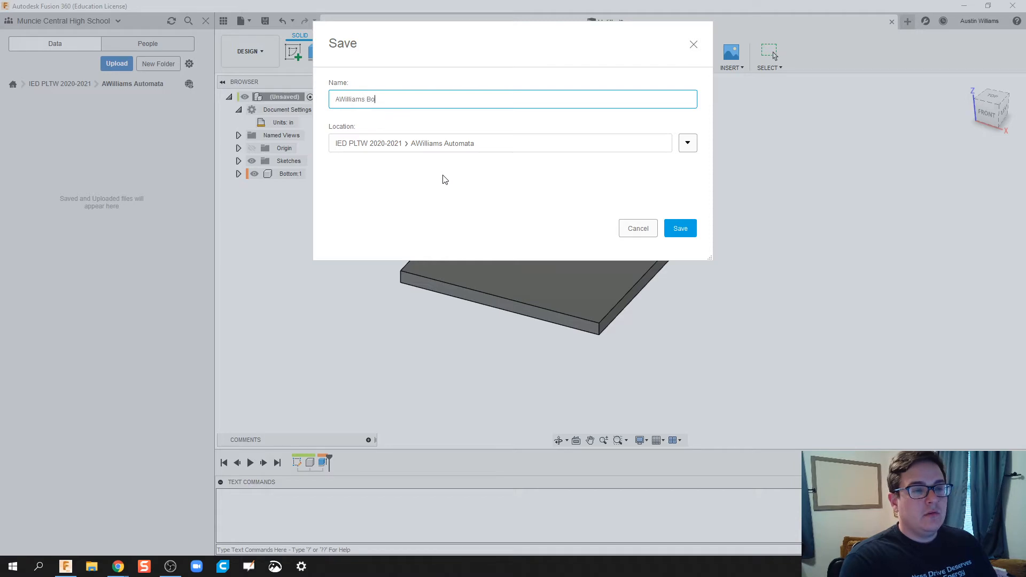
Step: Save the design under the student's name followed by 'Bottom'
type("ttom")
key("Return")
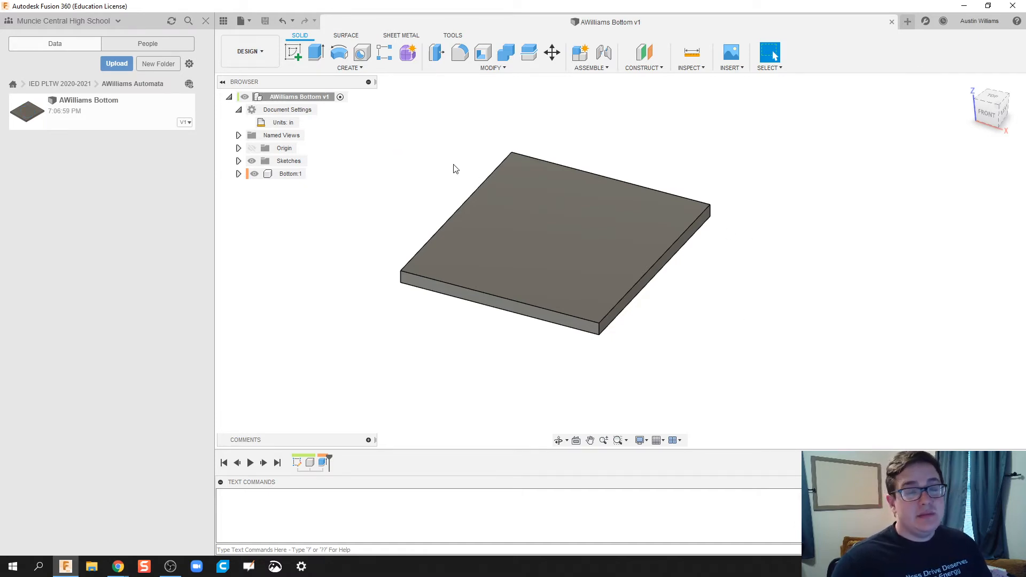
Step: Search the appearance library for 'mdf' and apply MDF Board to the plate
key("a")
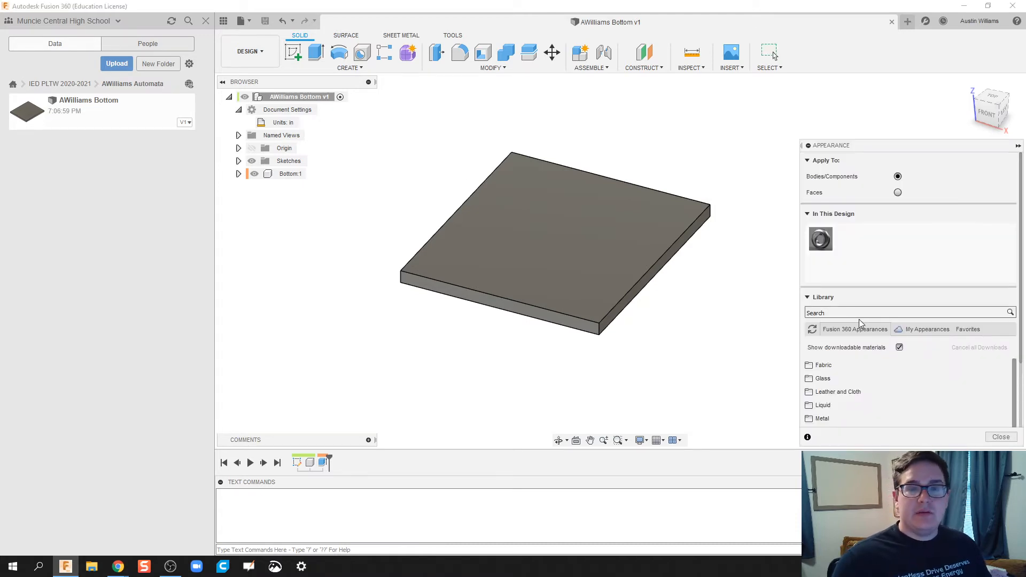
left_click(828, 313)
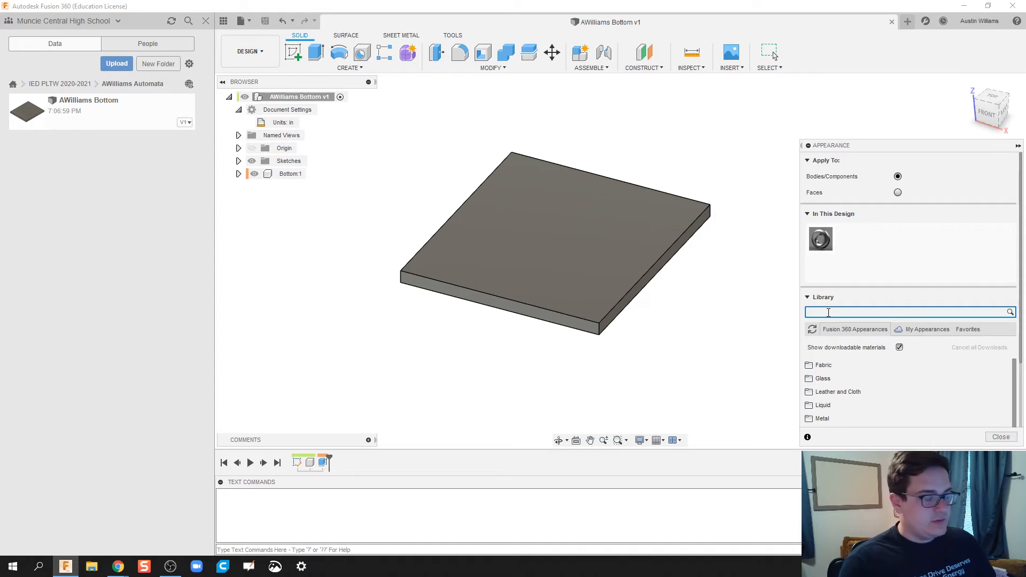
type("mdf")
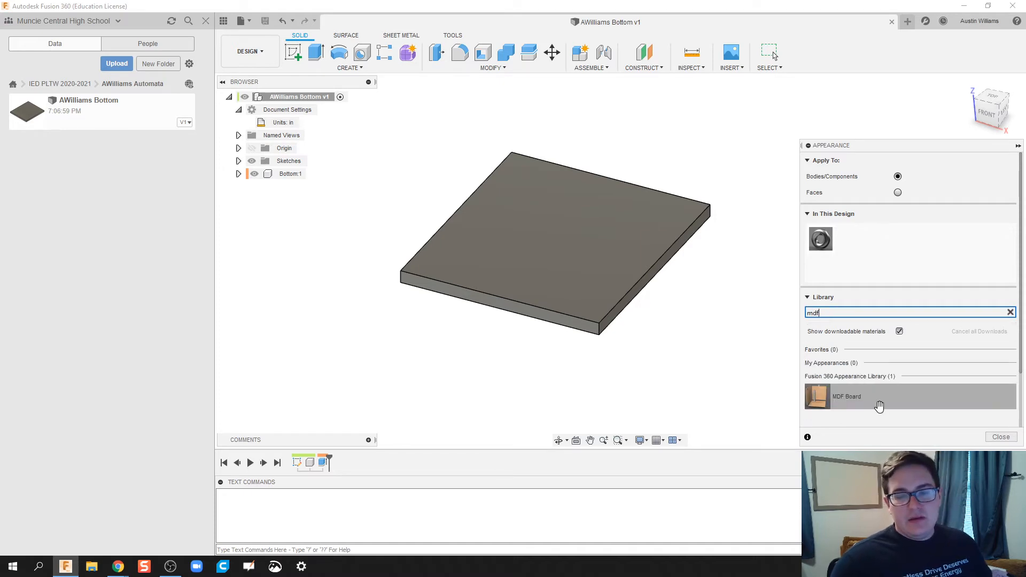
left_click_drag(882, 406, 598, 249)
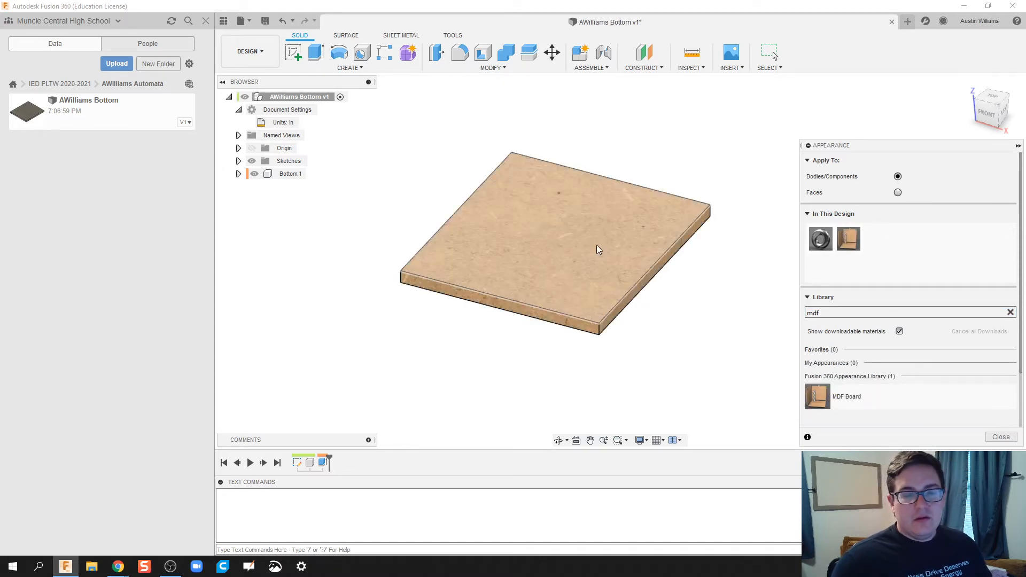
left_click_drag(835, 395, 567, 209)
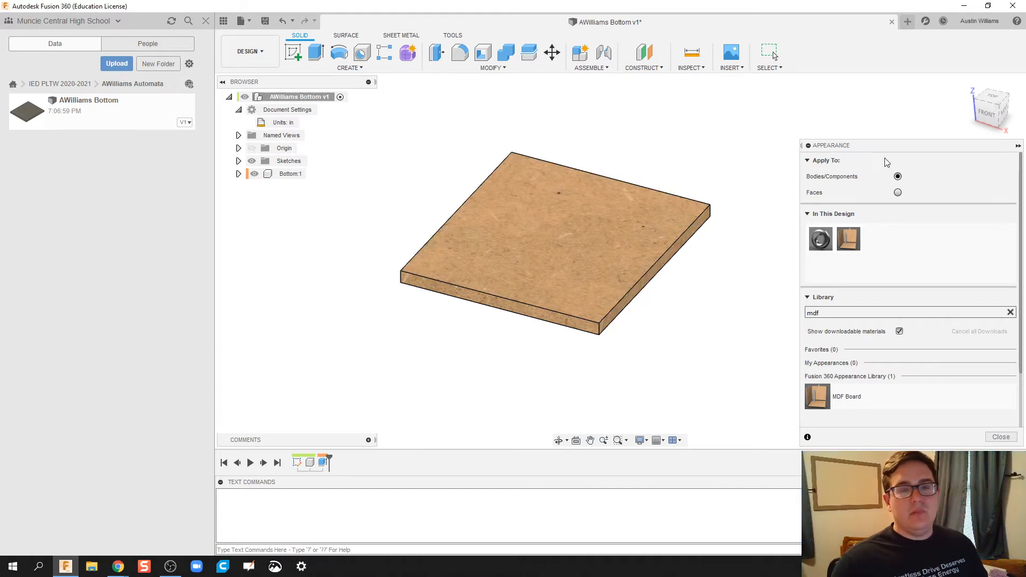
left_click(1018, 146)
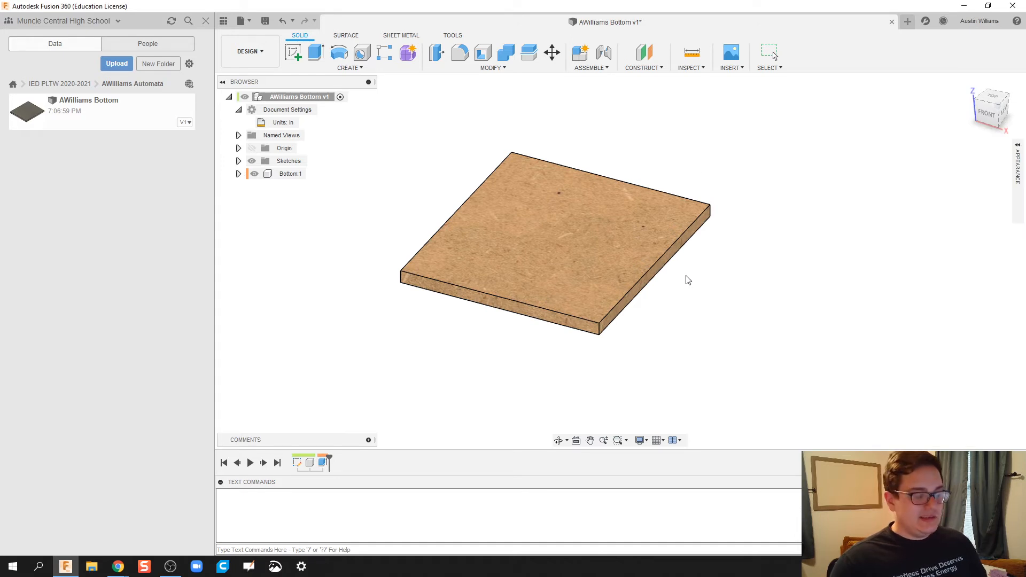
Step: Close the Bottom design, reopen it from the Data Panel, and close it again
left_click(891, 23)
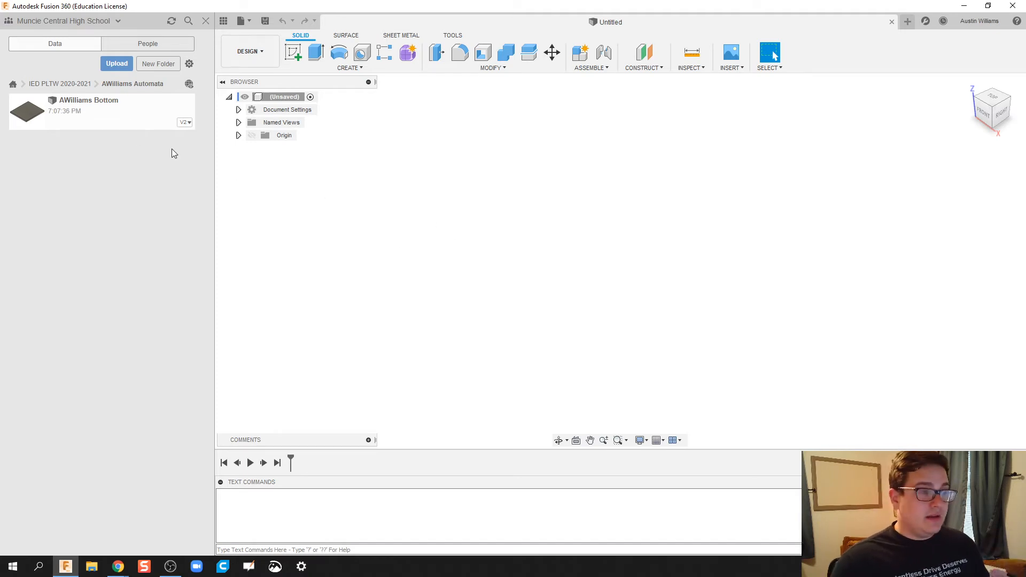
double_click(129, 114)
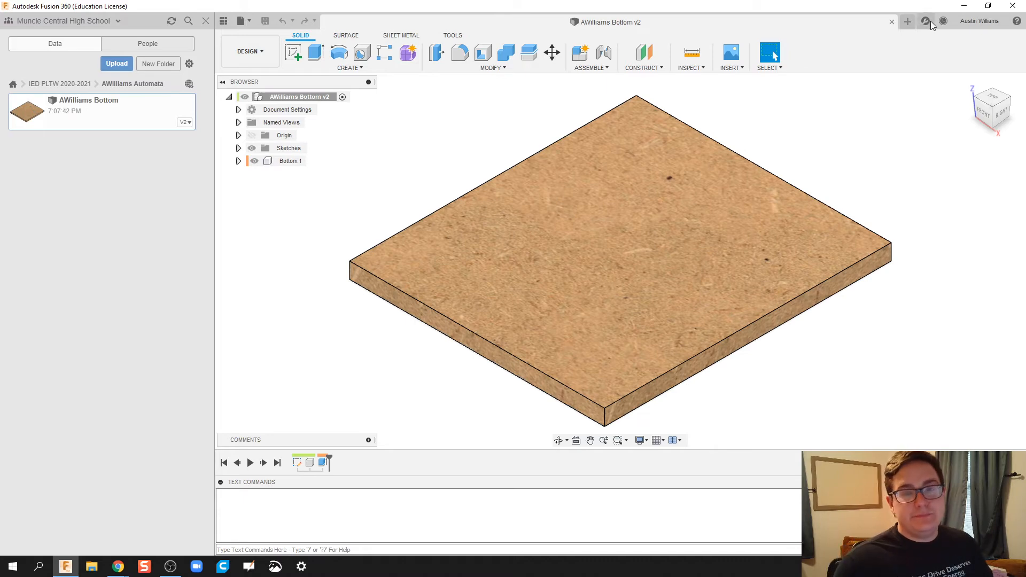
left_click(891, 21)
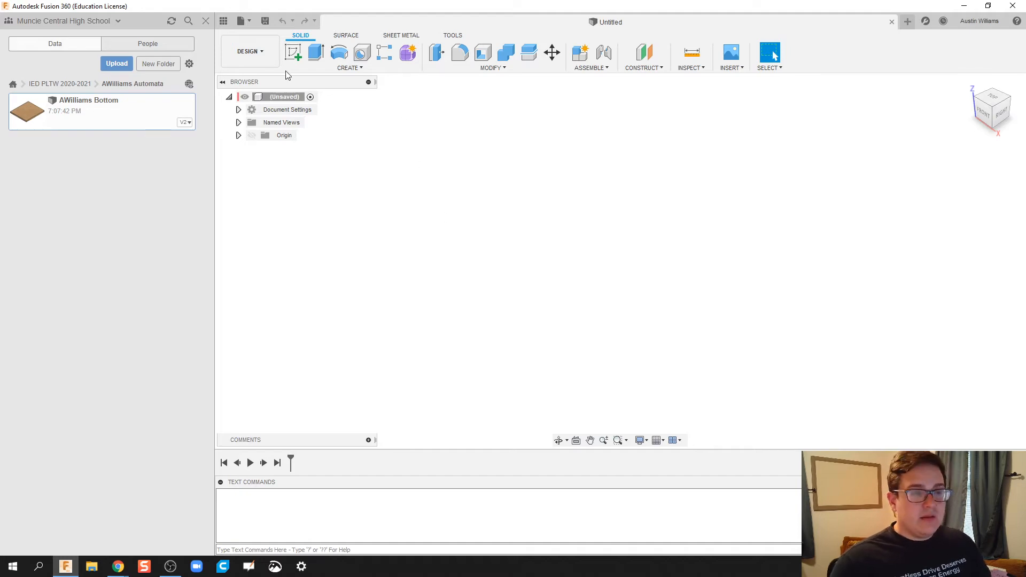
Step: Start and finish an empty sketch, then close the untitled design with Don't Save
left_click(301, 55)
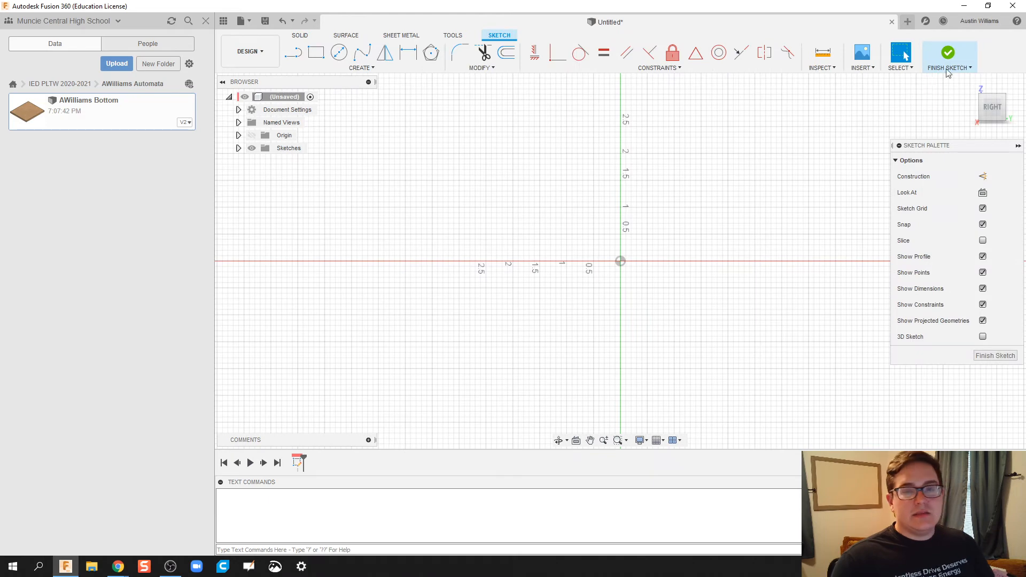
left_click(948, 54)
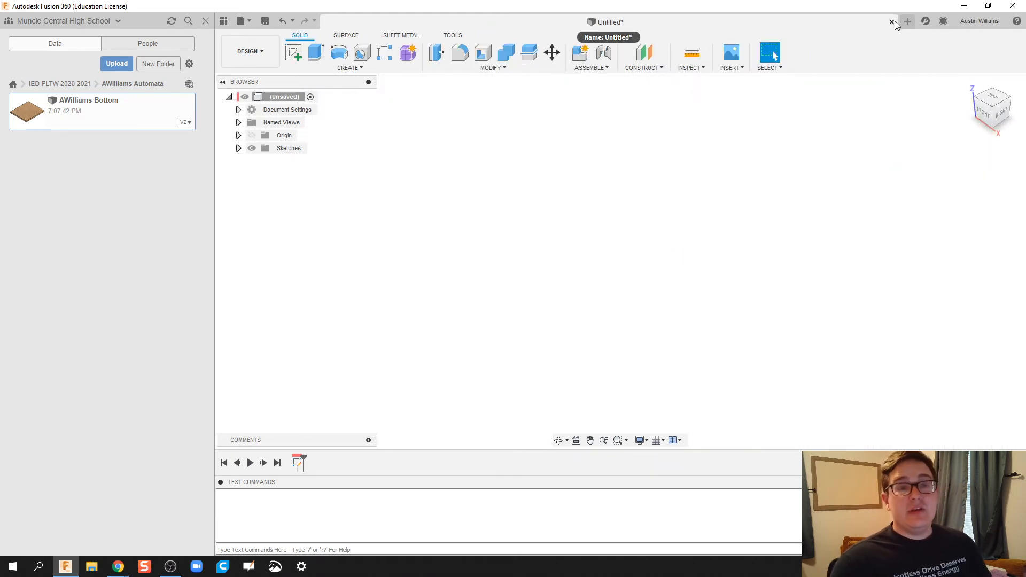
left_click(891, 21)
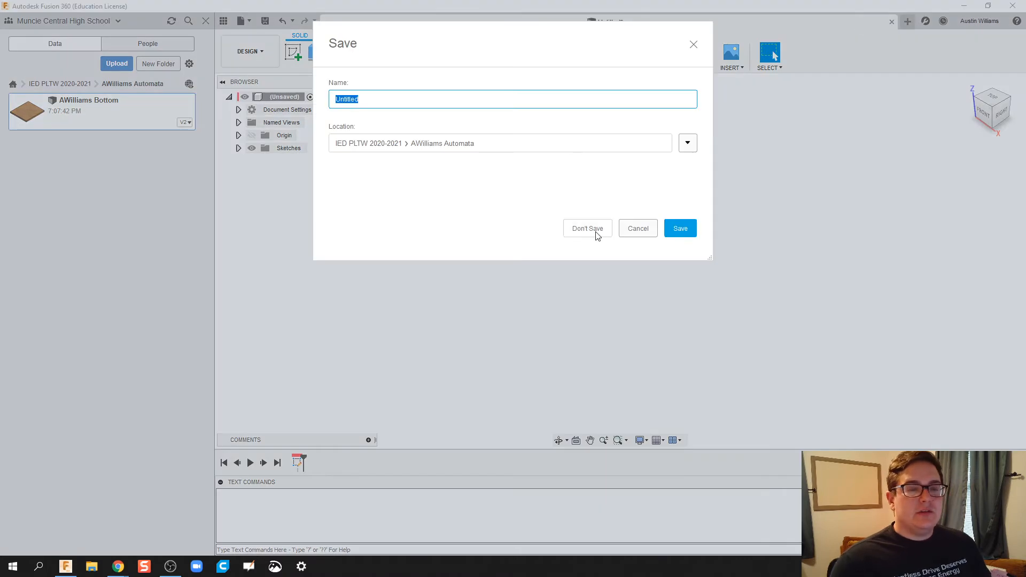
left_click(590, 228)
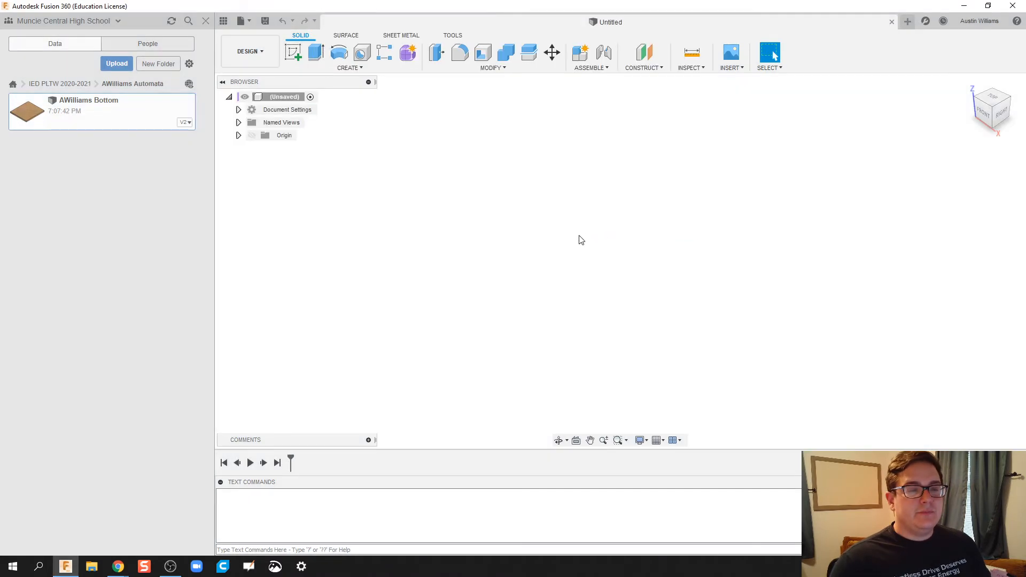
Step: Copy the Bottom design into the same Automata folder and select the new v1 copy
right_click(101, 118)
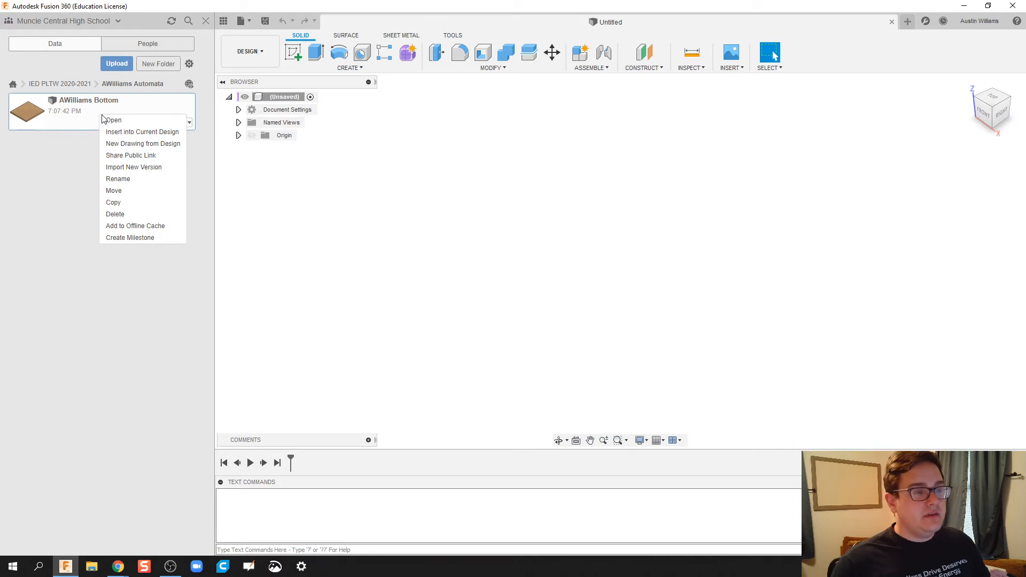
left_click(136, 204)
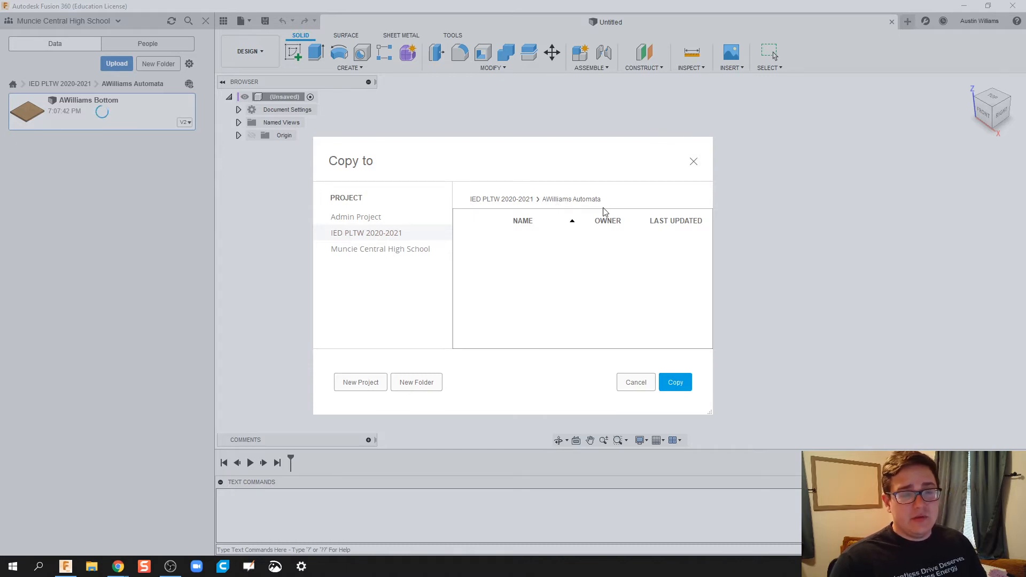
left_click(675, 384)
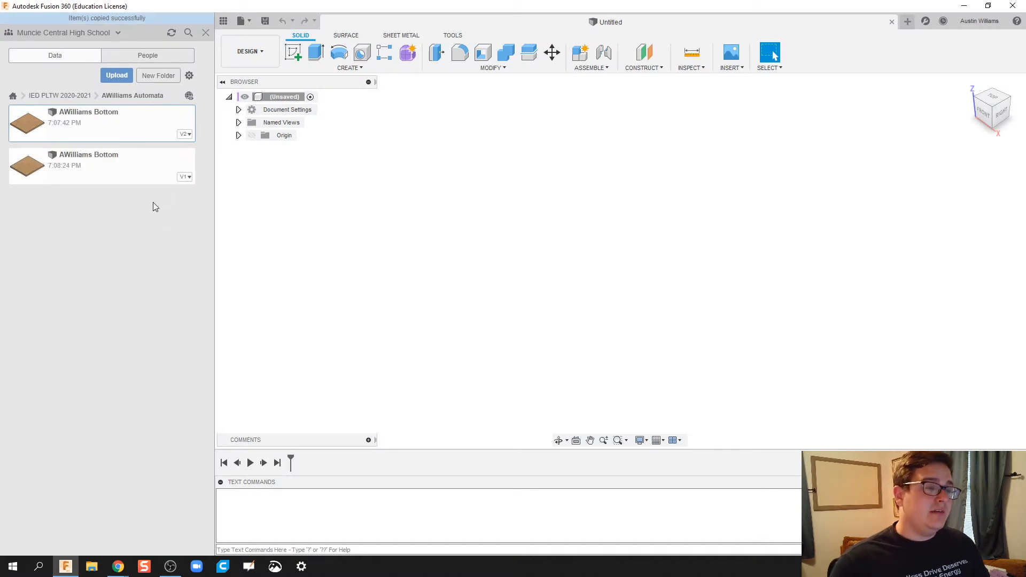
left_click(113, 162)
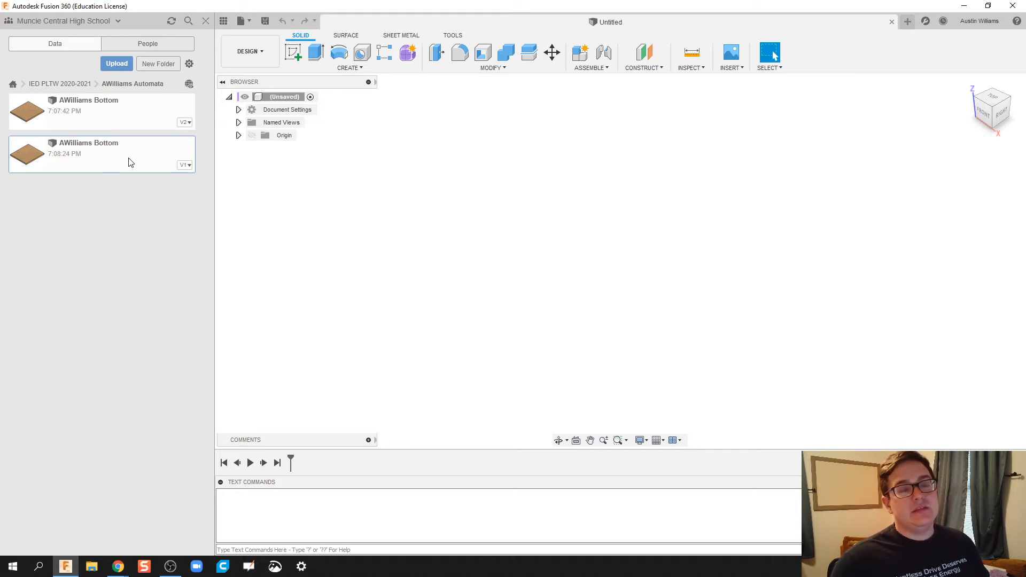
Step: Rename the copied design, replacing 'Bottom' at the end of its name with 'Top'
right_click(107, 170)
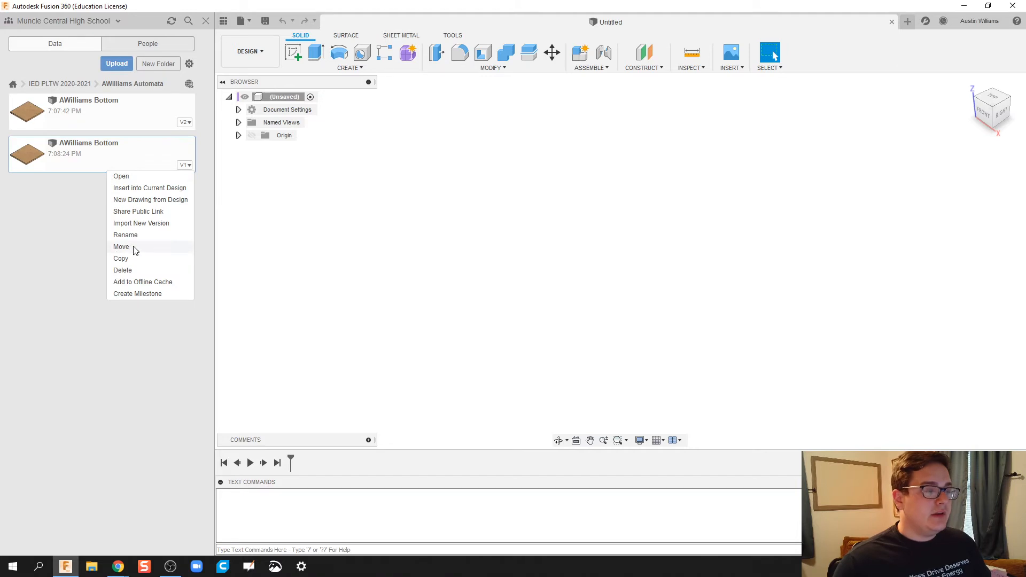
left_click(126, 235)
left_click(140, 141)
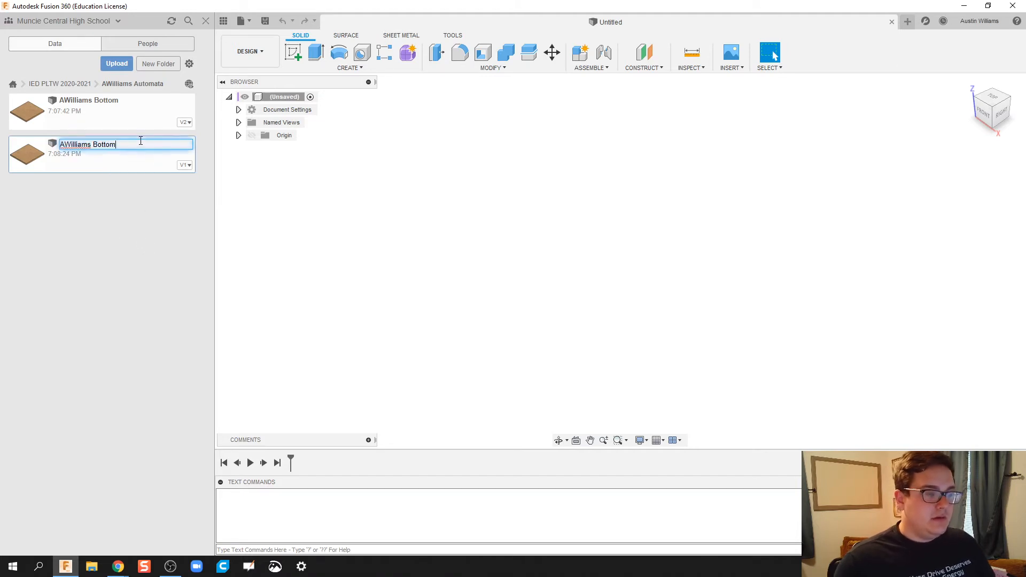
type("T")
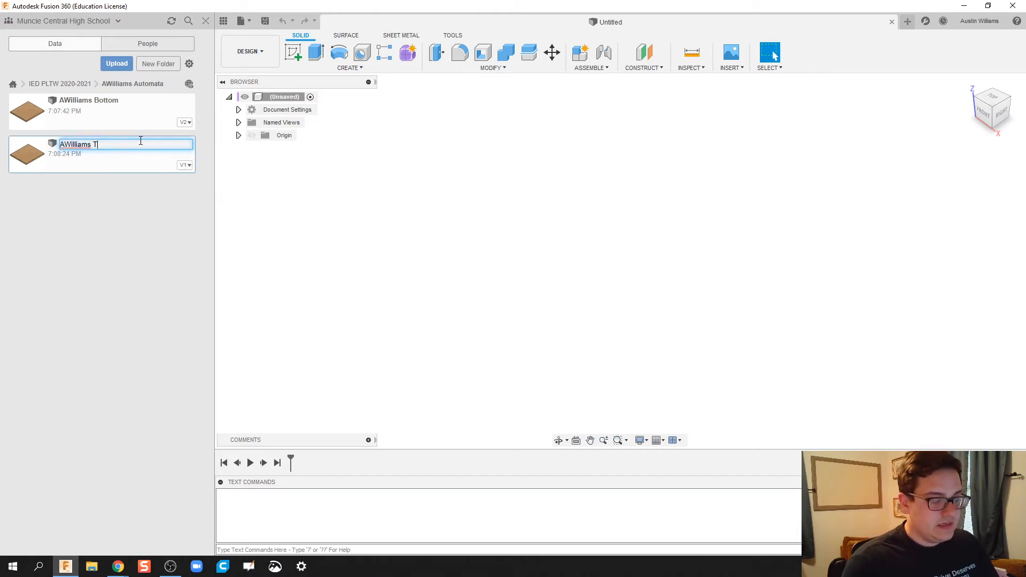
type("op")
key("Return")
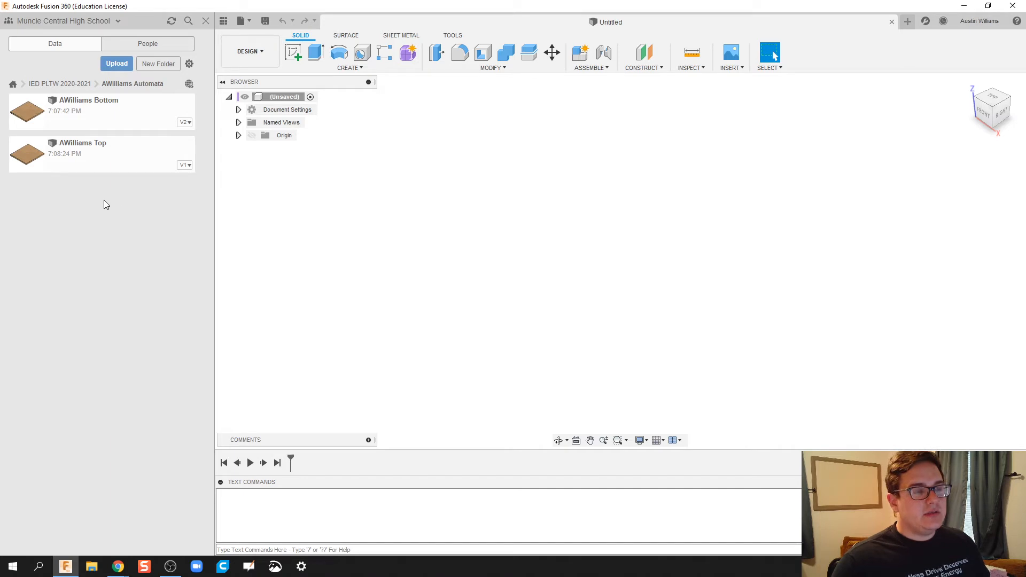
double_click(73, 164)
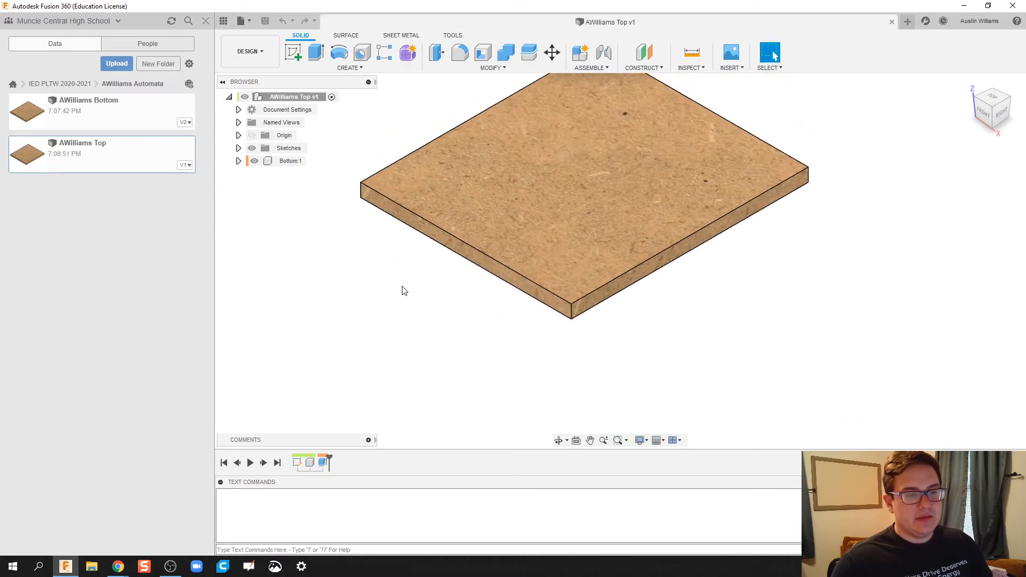
key("i")
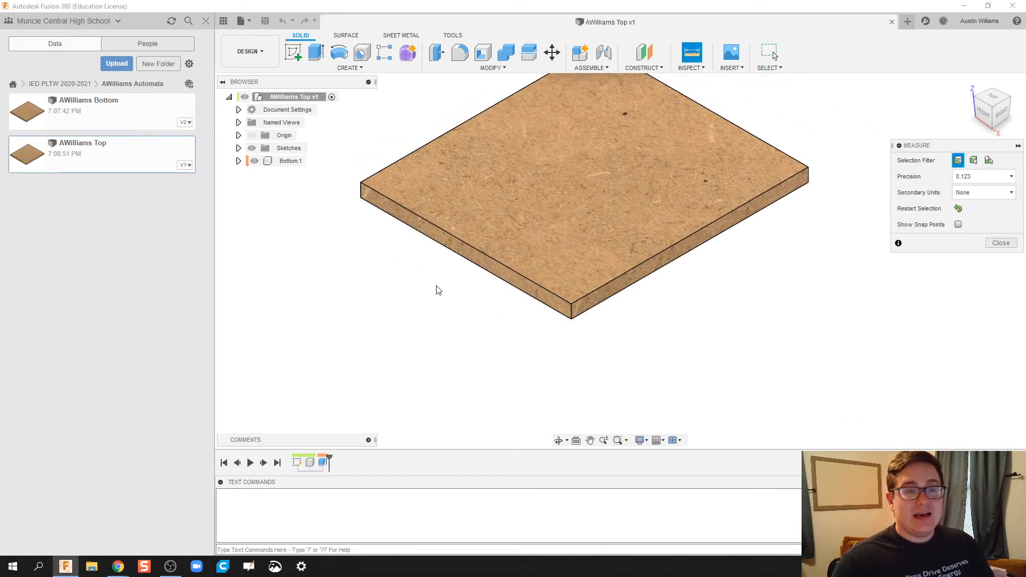
left_click(362, 194)
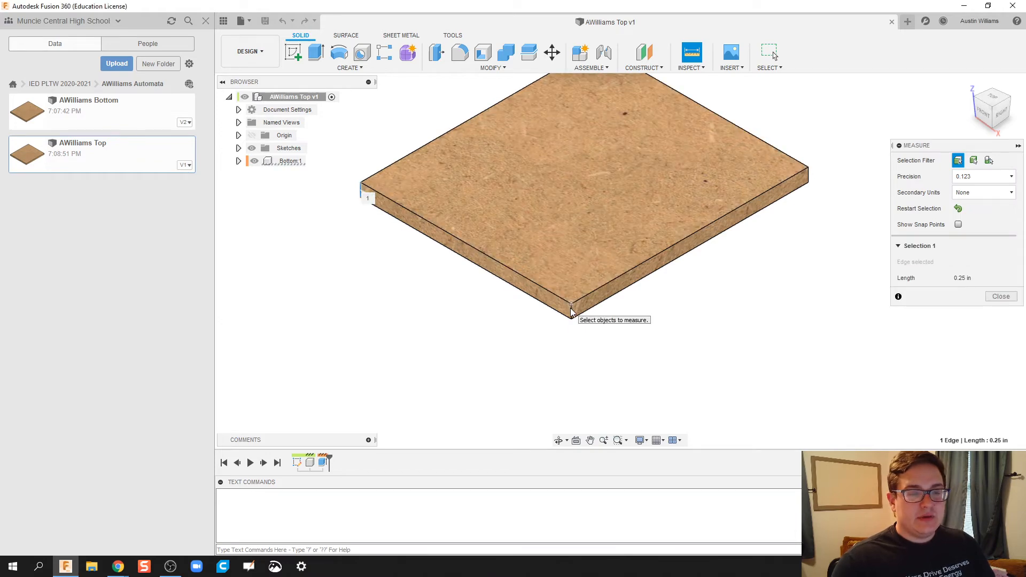
left_click(570, 307)
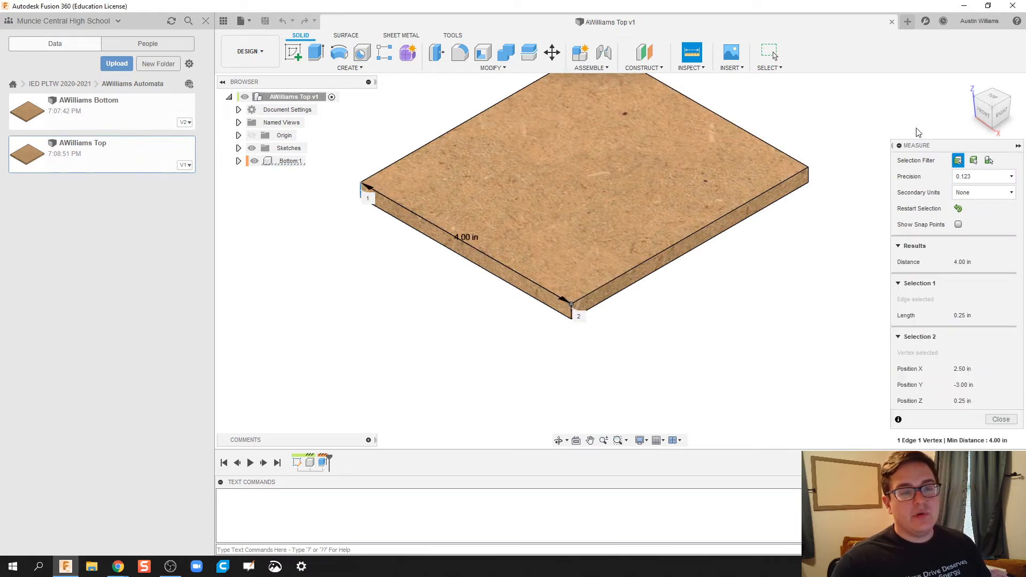
left_click(909, 22)
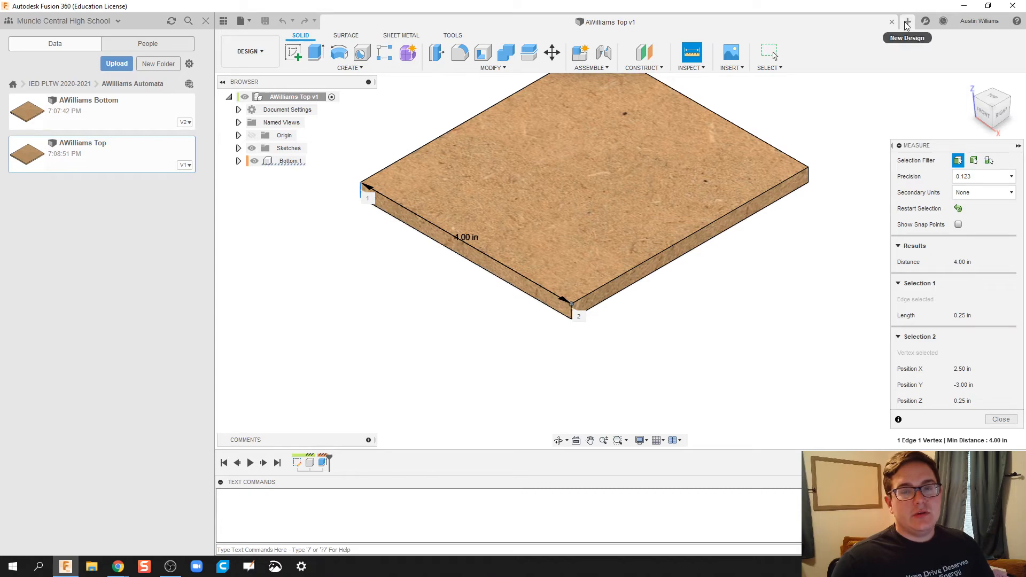
Step: Sketch a 4 in by 4 in two-point rectangle on the front plane and finish the sketch
left_click(295, 54)
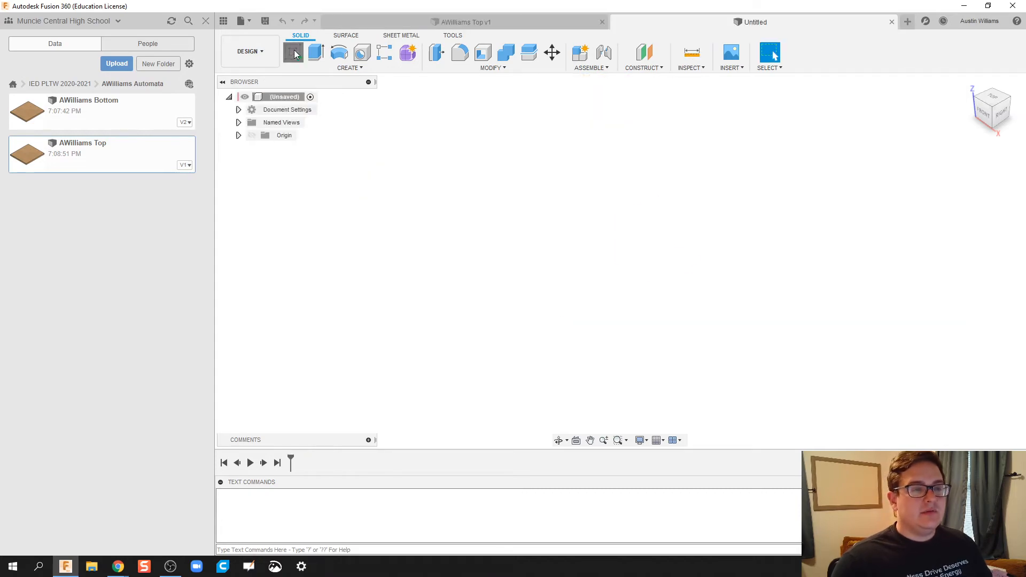
left_click(636, 278)
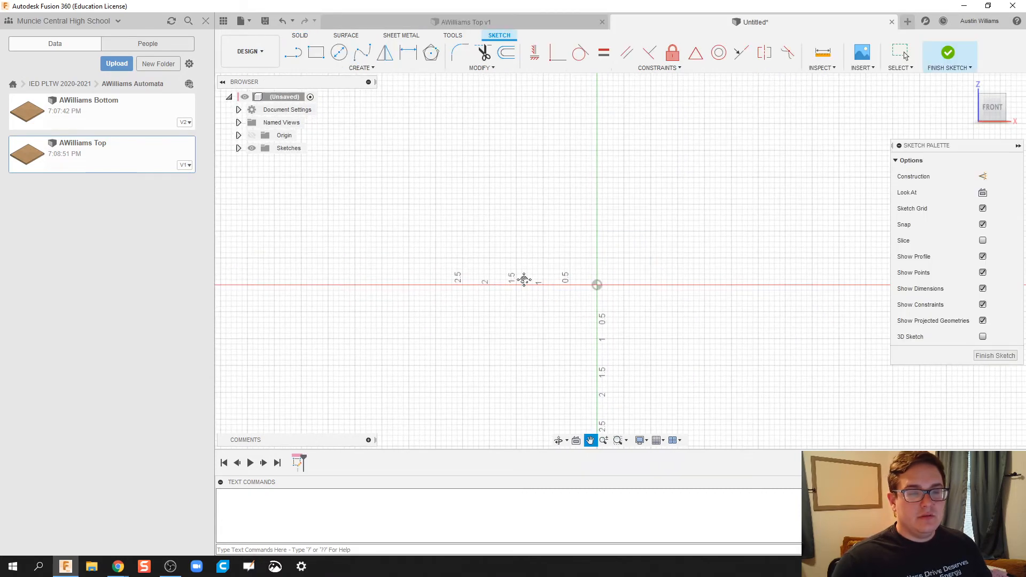
left_click(316, 52)
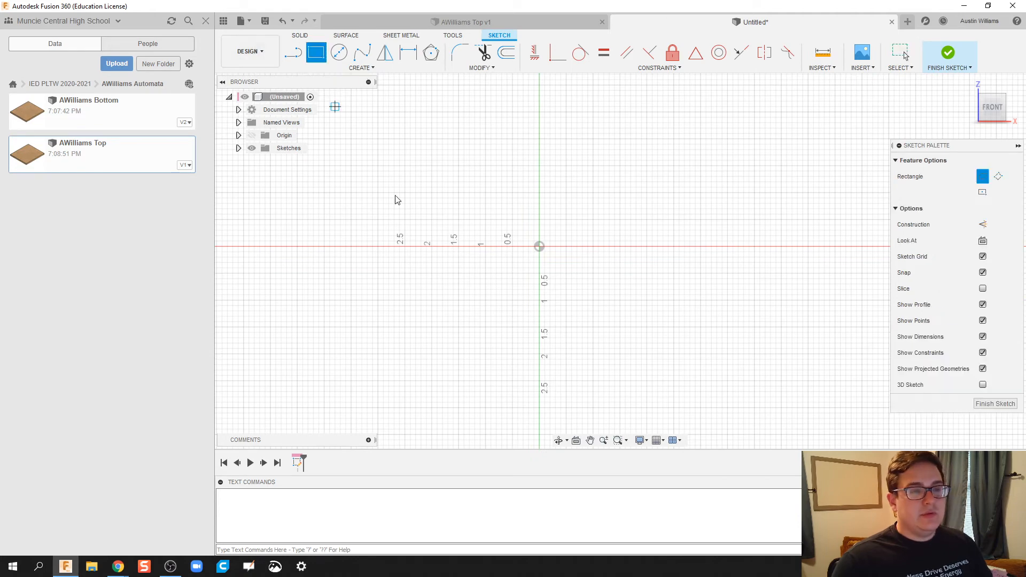
left_click(458, 193)
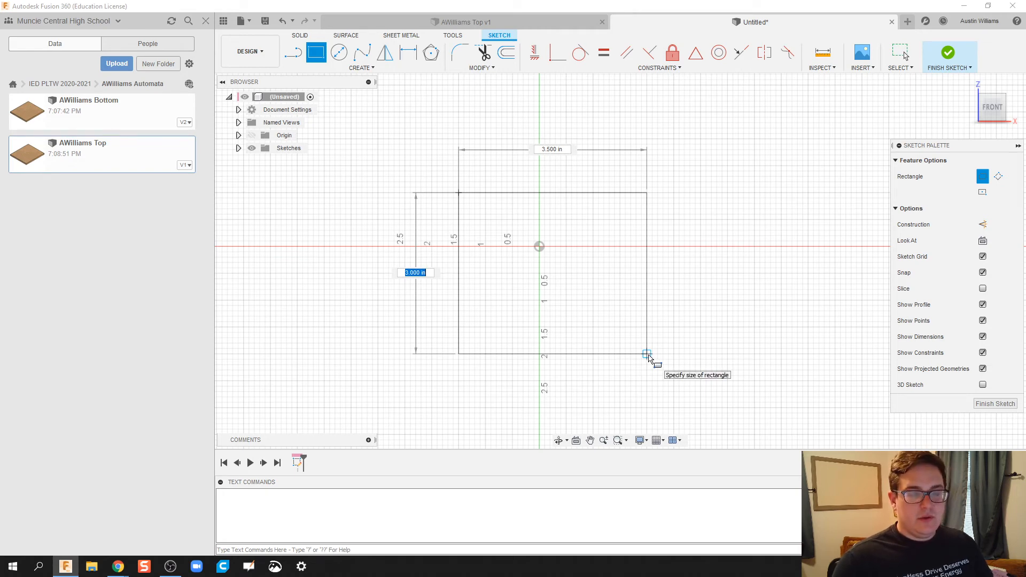
type("4")
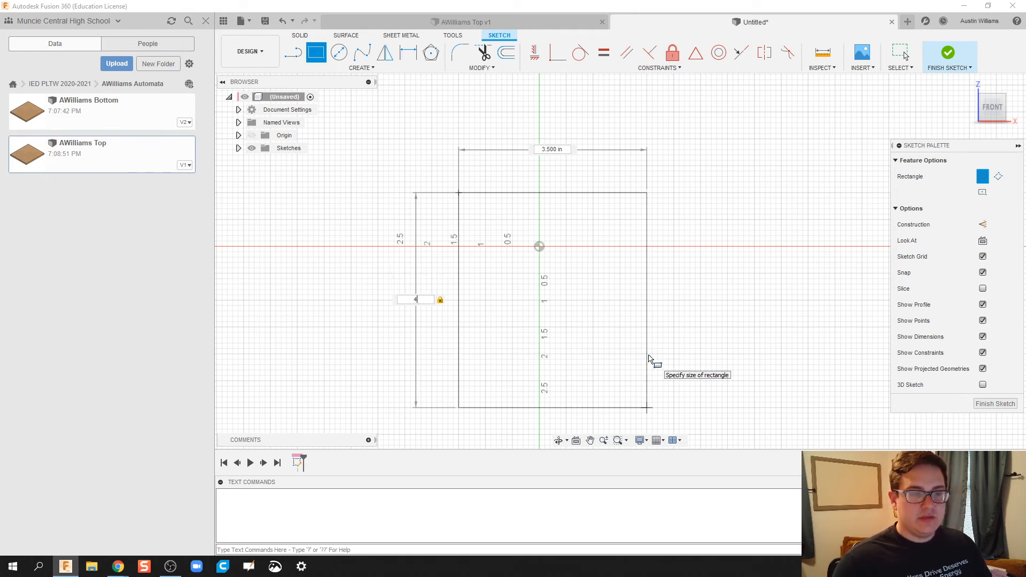
key("Tab")
type("4")
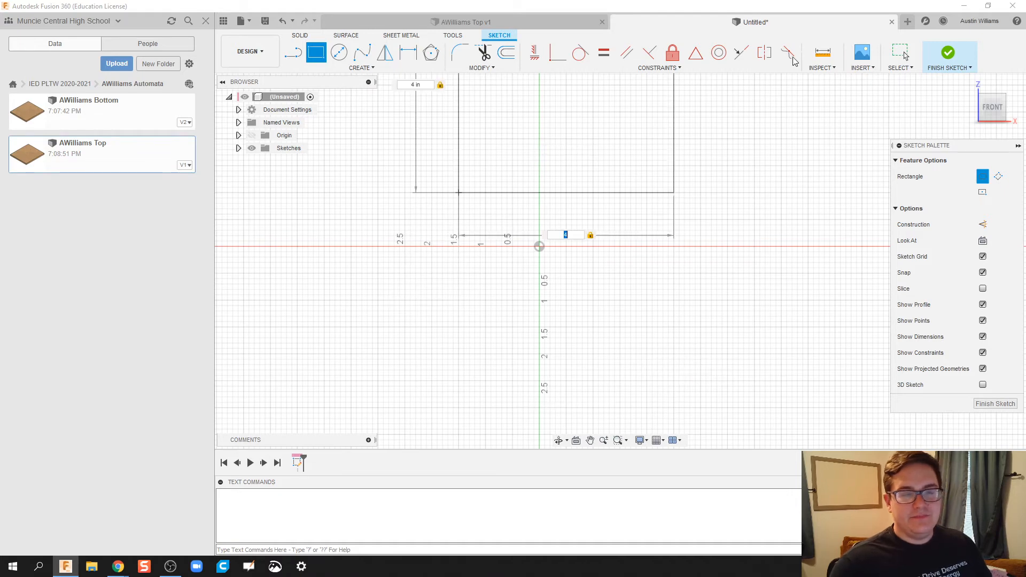
left_click(947, 53)
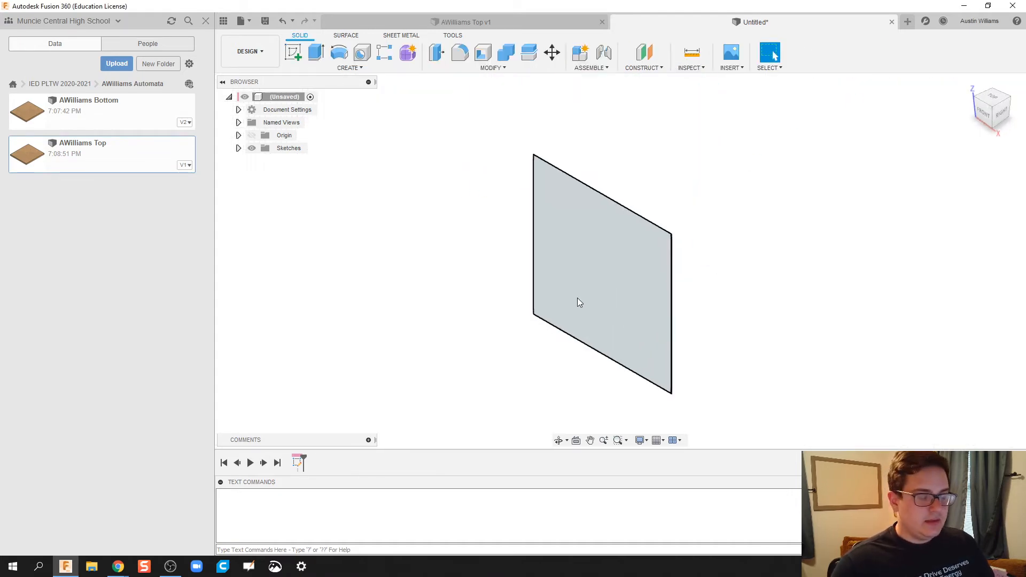
Step: Extrude the square 0.25 in with the New Component operation, creating Component1:1
type("e")
type("0")
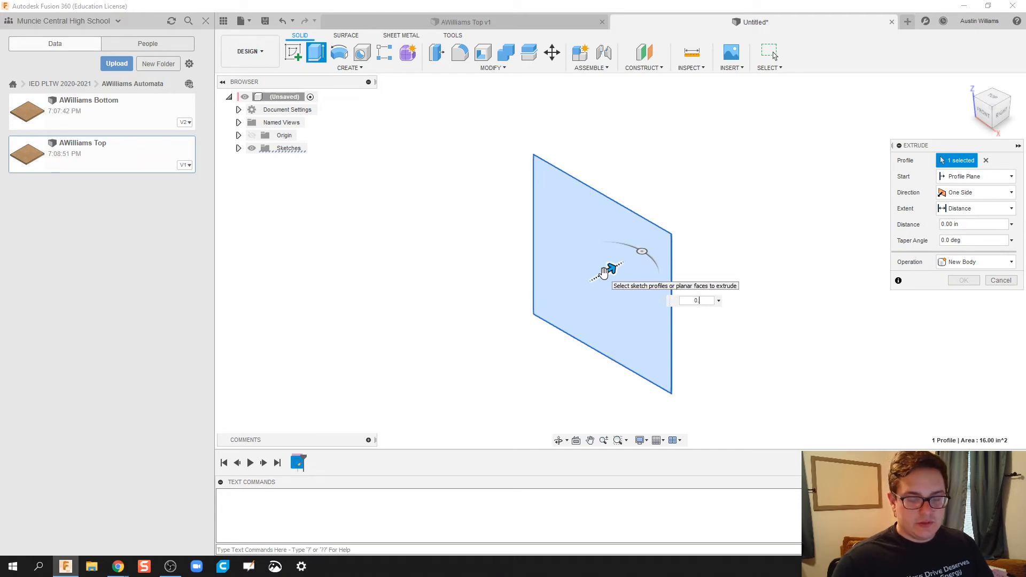
type(".25")
key("Return")
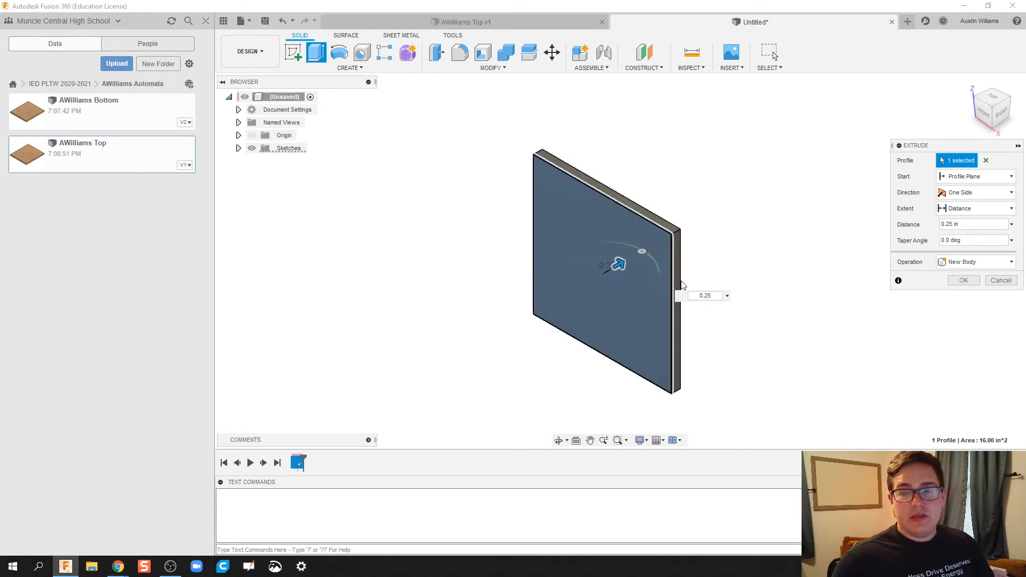
left_click(961, 262)
left_click(970, 330)
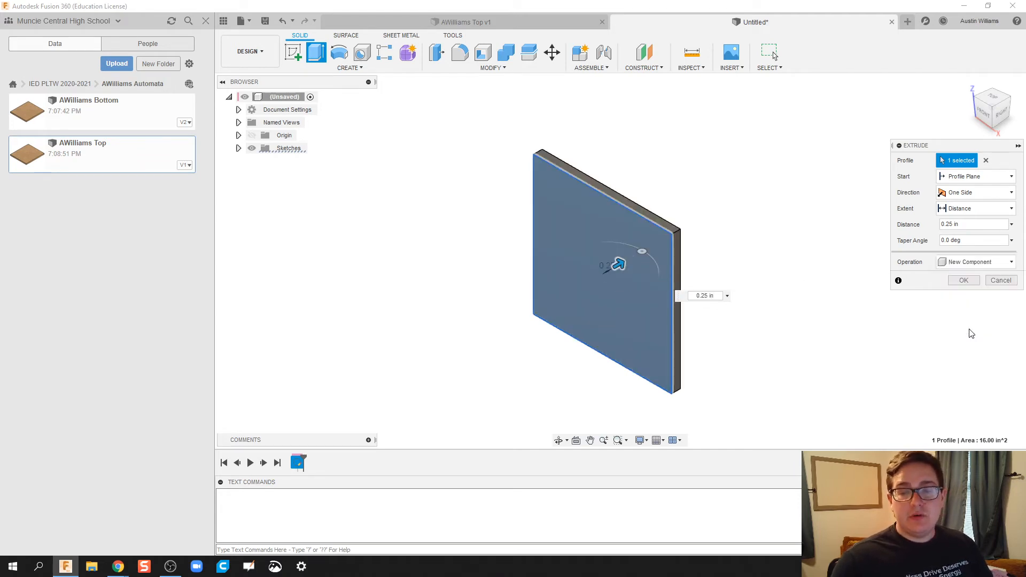
left_click(965, 280)
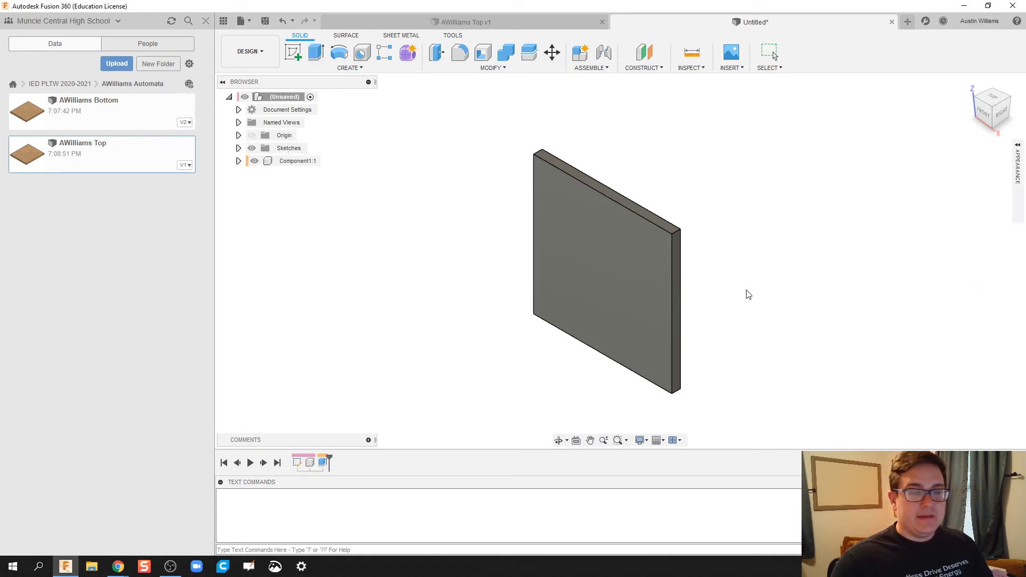
Step: Search the appearance library for MDF and apply MDF Board to the plate
left_click(1016, 148)
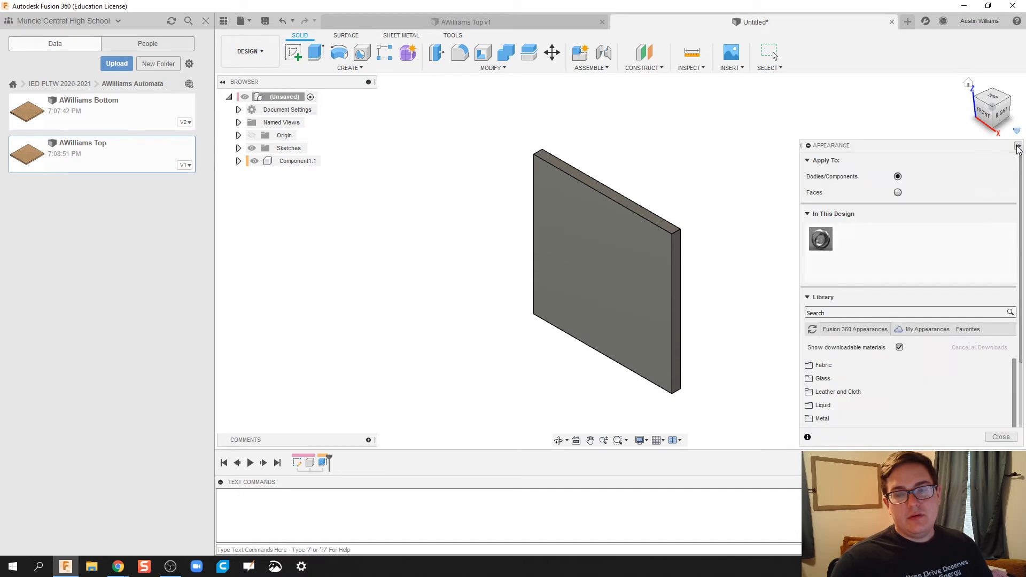
left_click(832, 313)
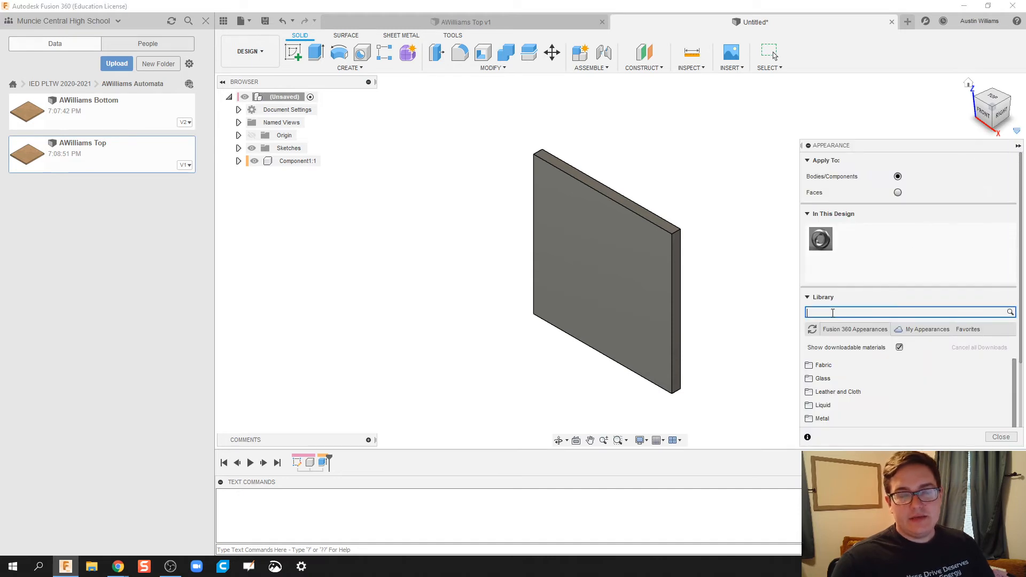
type("mdf")
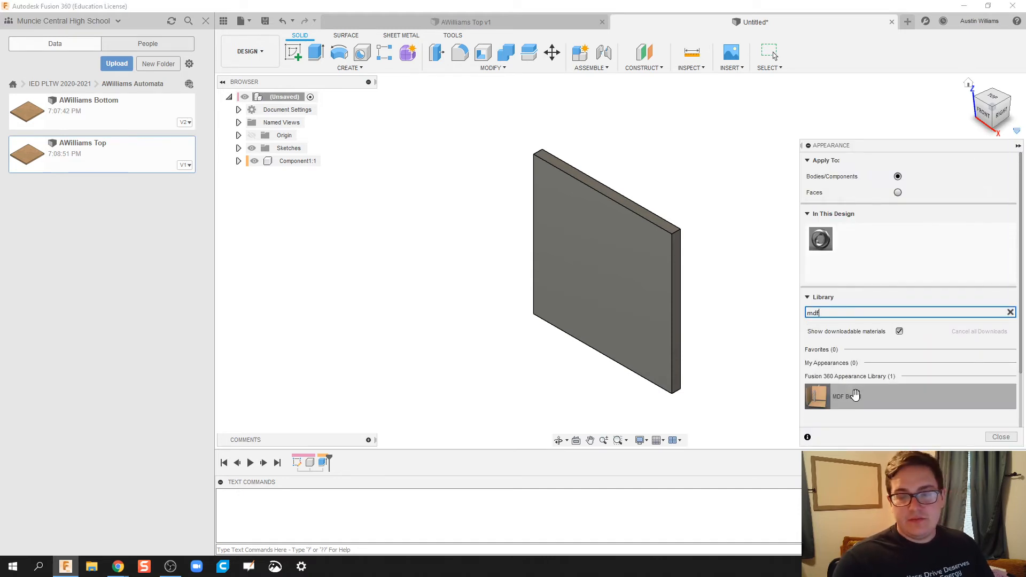
left_click_drag(817, 397, 599, 279)
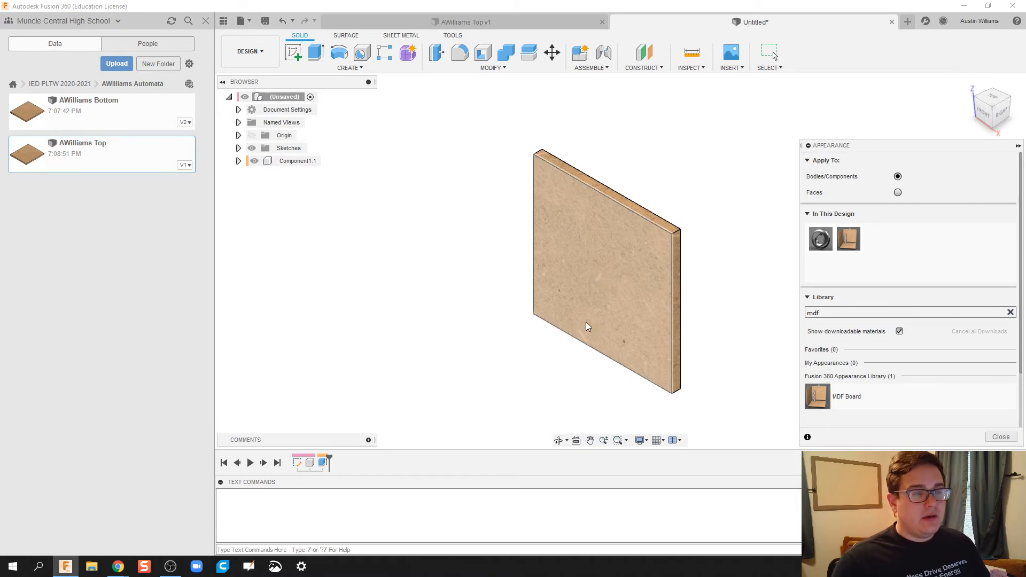
left_click(1017, 146)
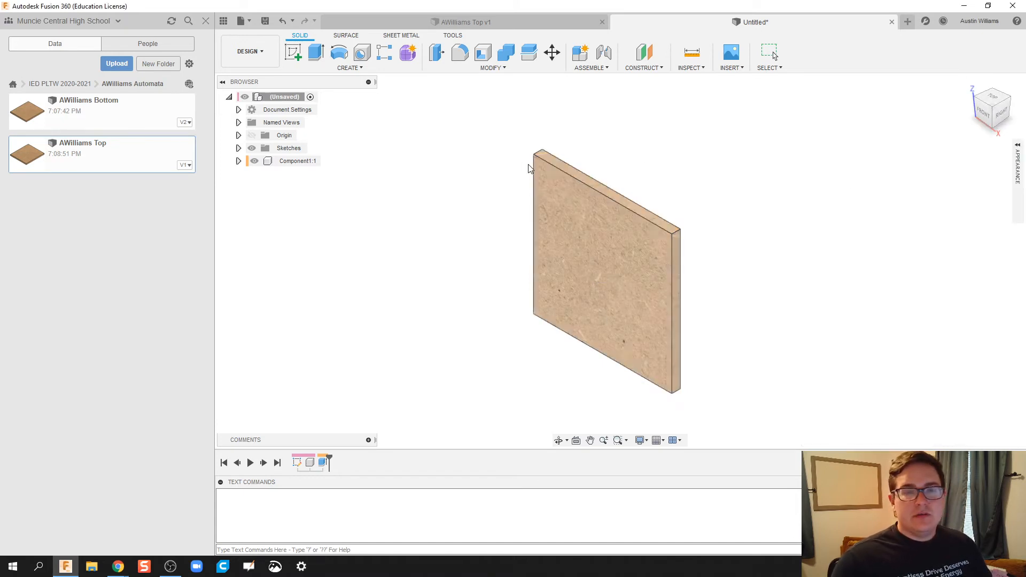
key("ctrl+s")
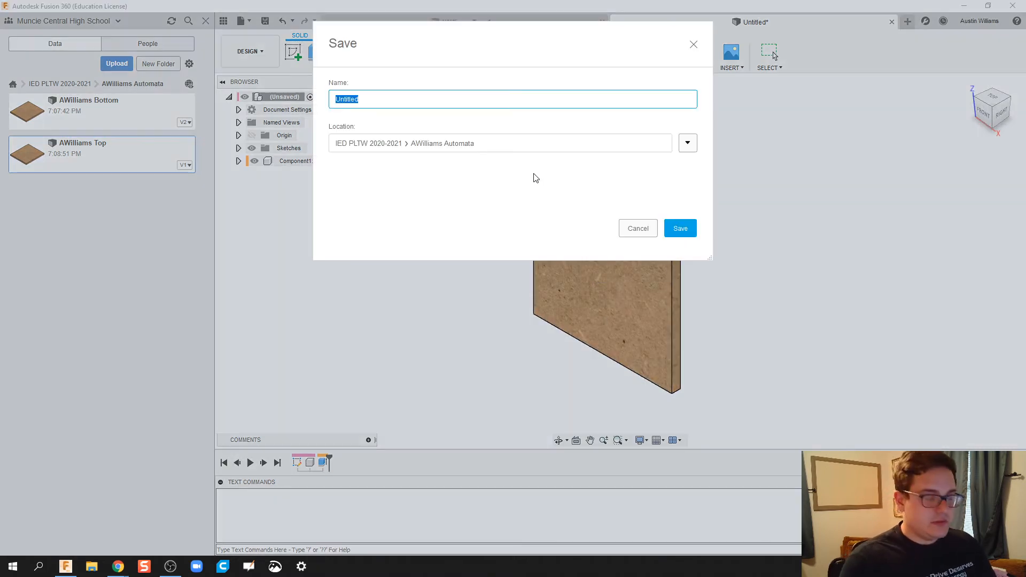
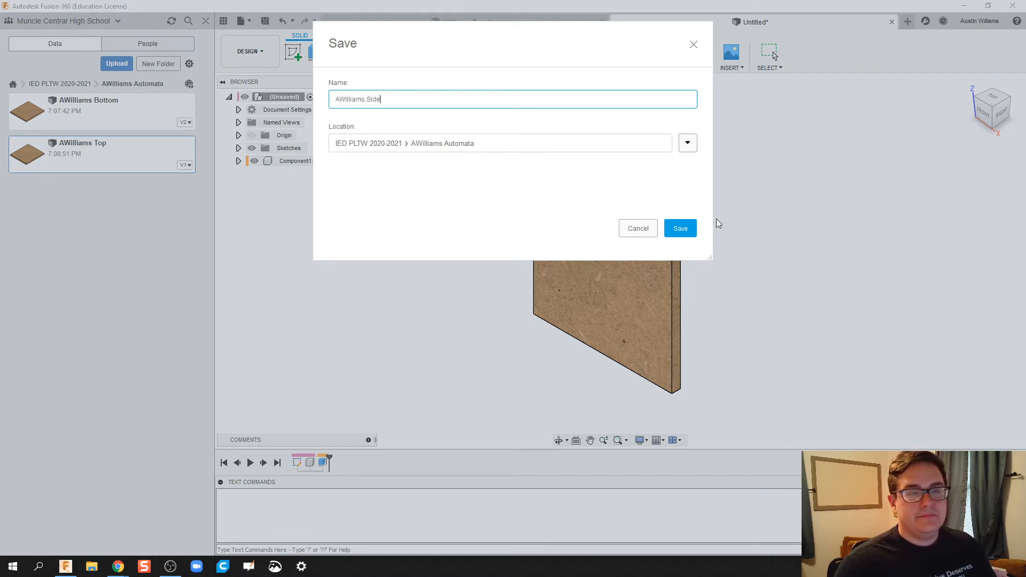
left_click(686, 230)
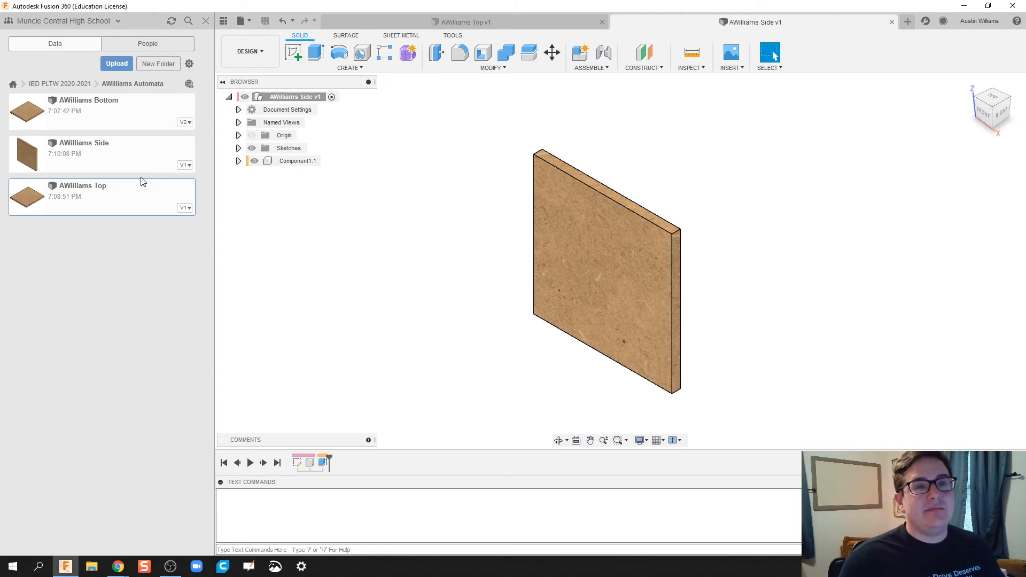
right_click(130, 153)
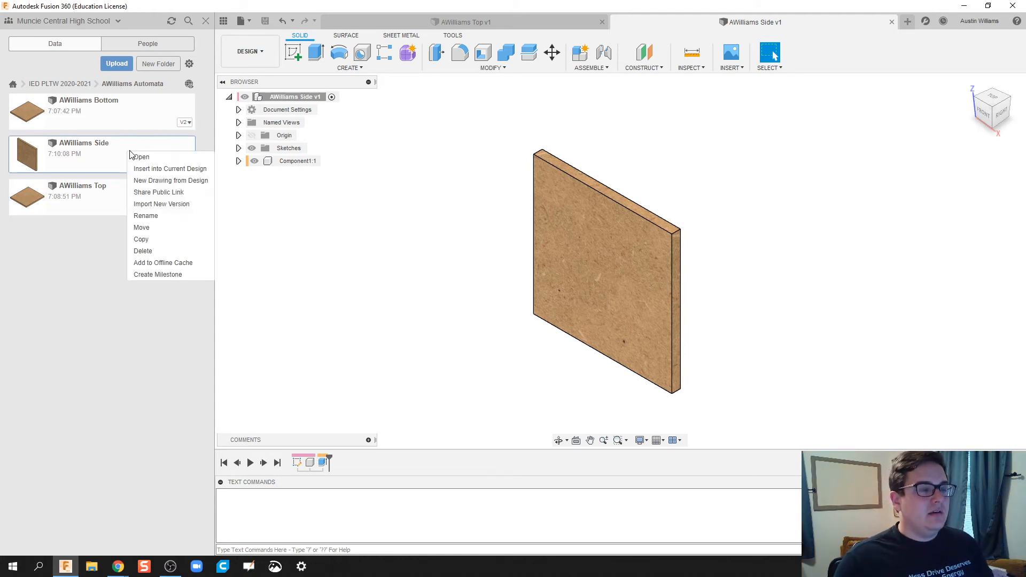
left_click(160, 216)
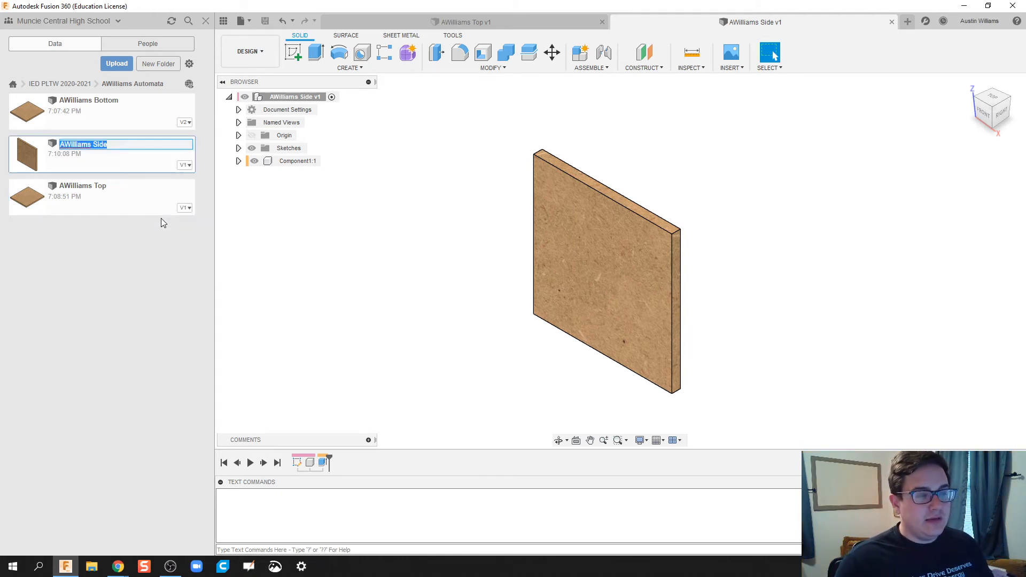
left_click(121, 147)
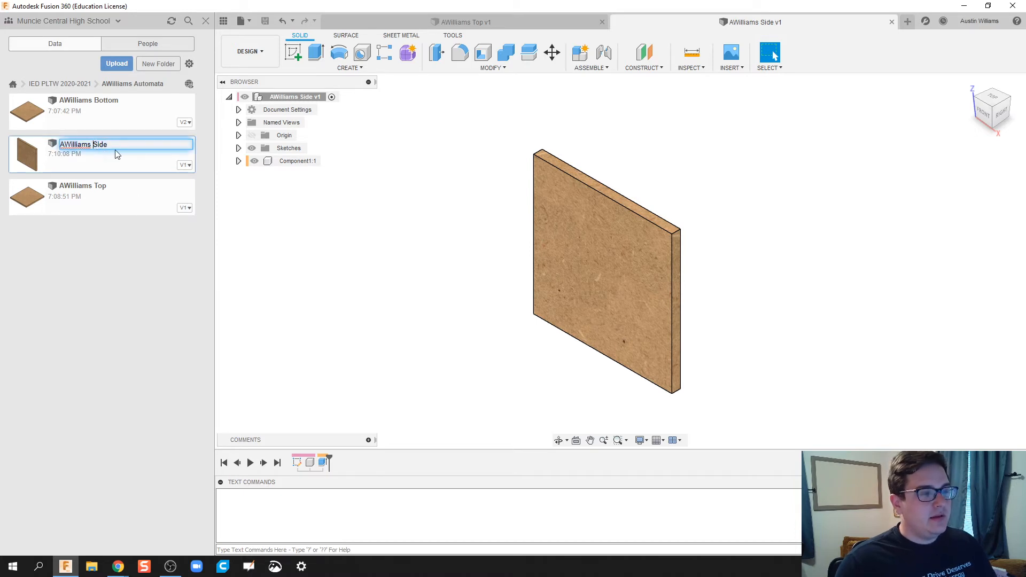
type("Left")
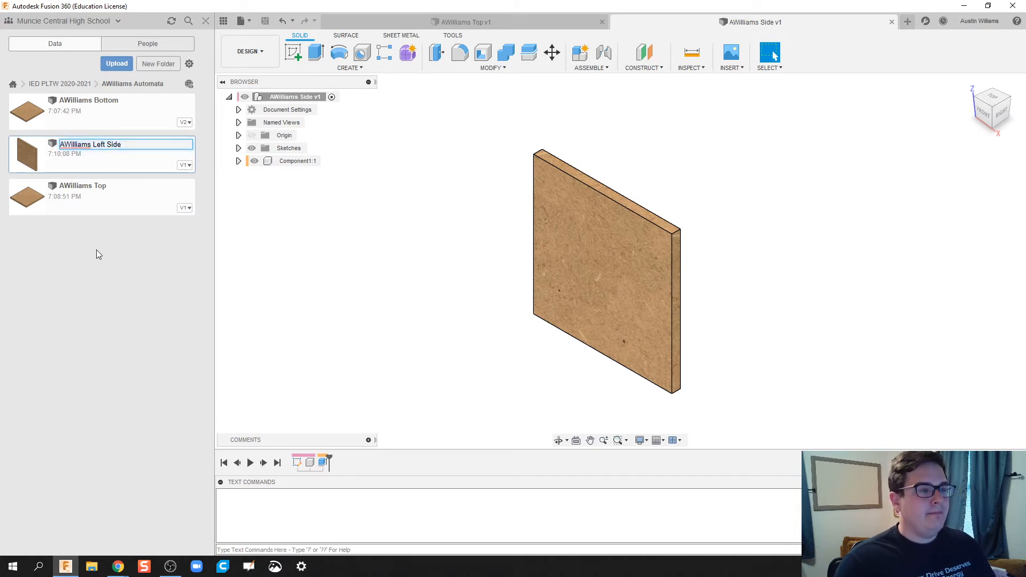
left_click(96, 250)
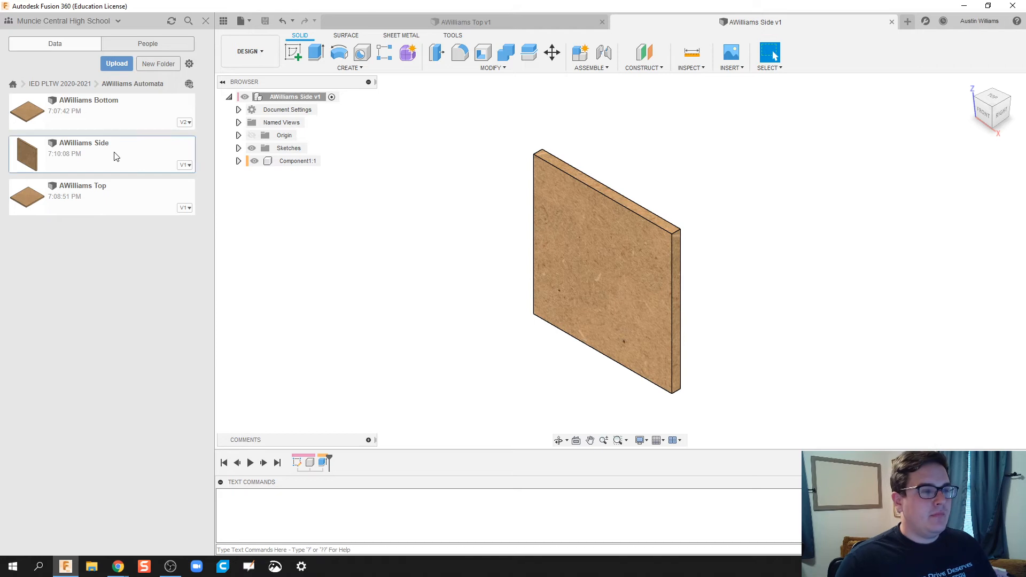
right_click(115, 156)
left_click(128, 218)
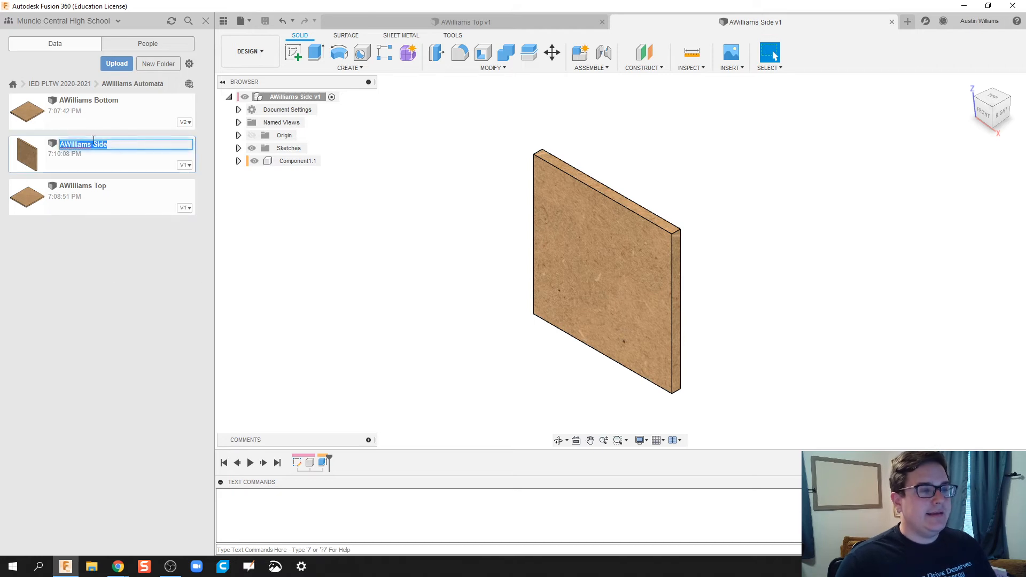
left_click(92, 144)
type("Left")
key("Return")
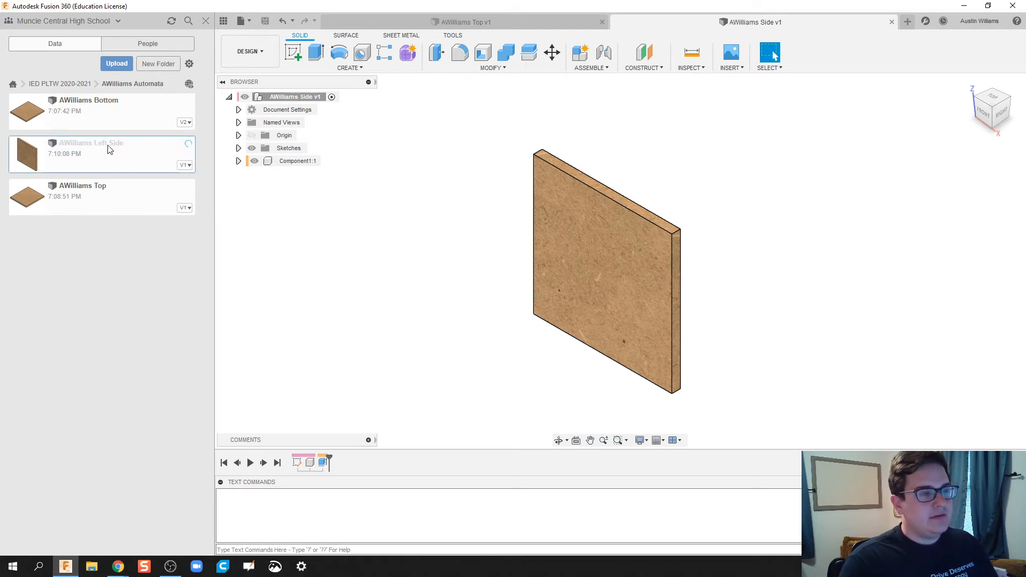
right_click(73, 153)
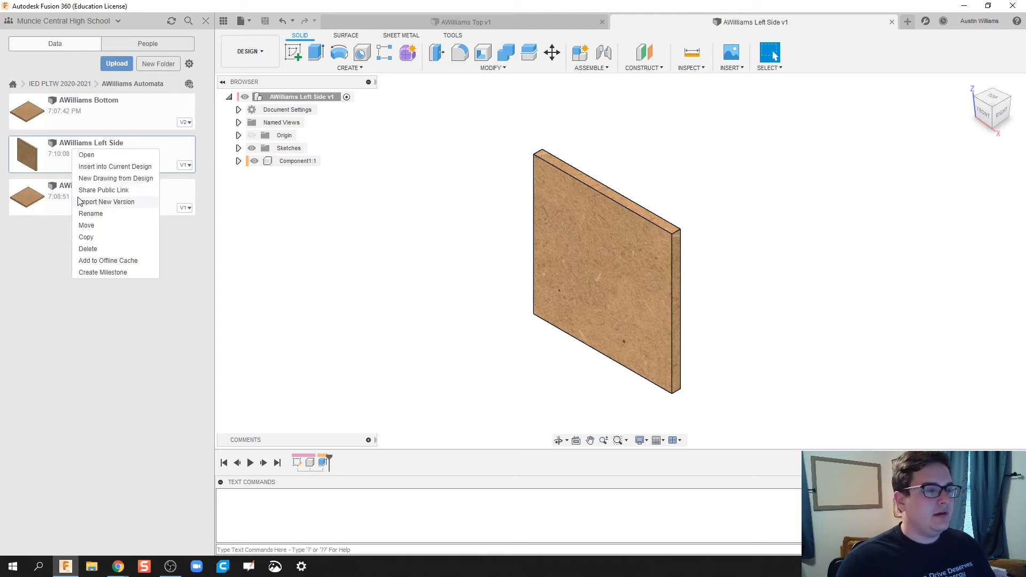
left_click(96, 237)
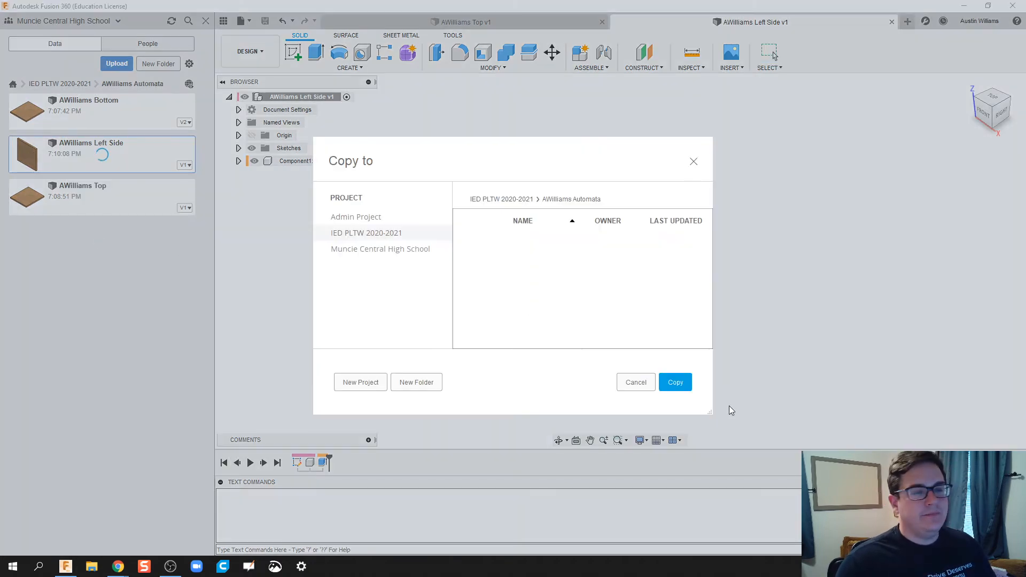
left_click(675, 382)
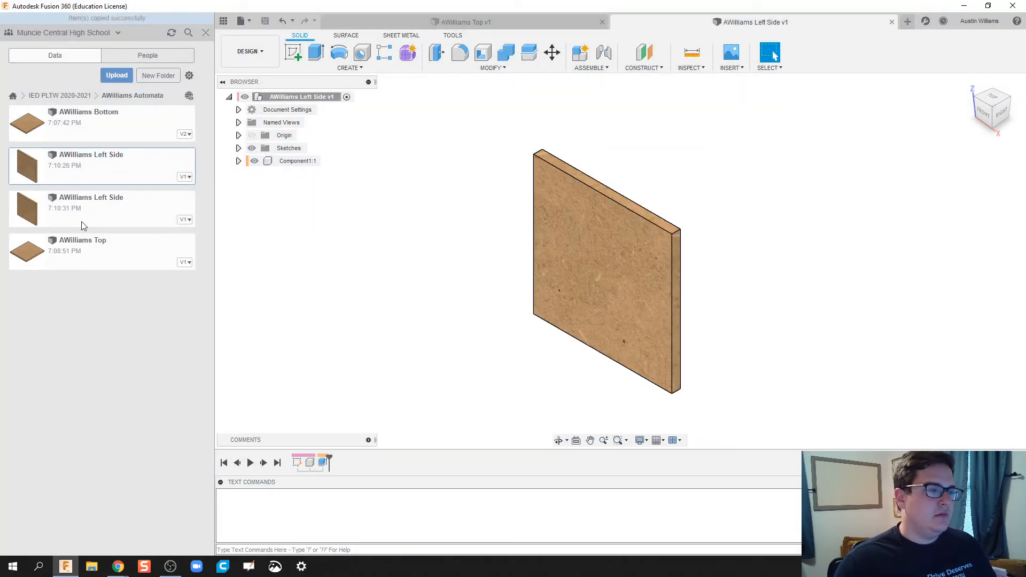
right_click(85, 208)
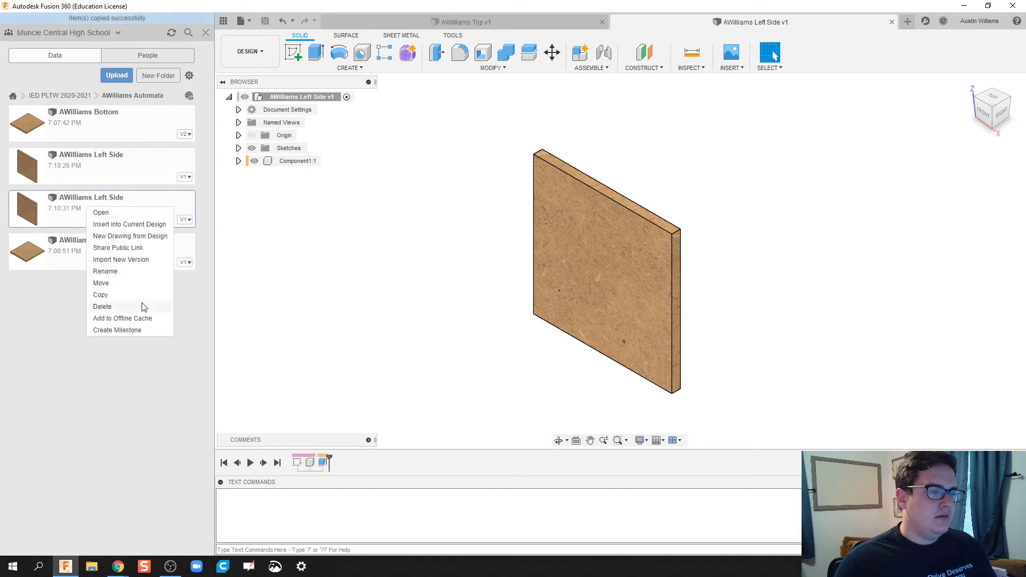
left_click(136, 272)
right_click(94, 201)
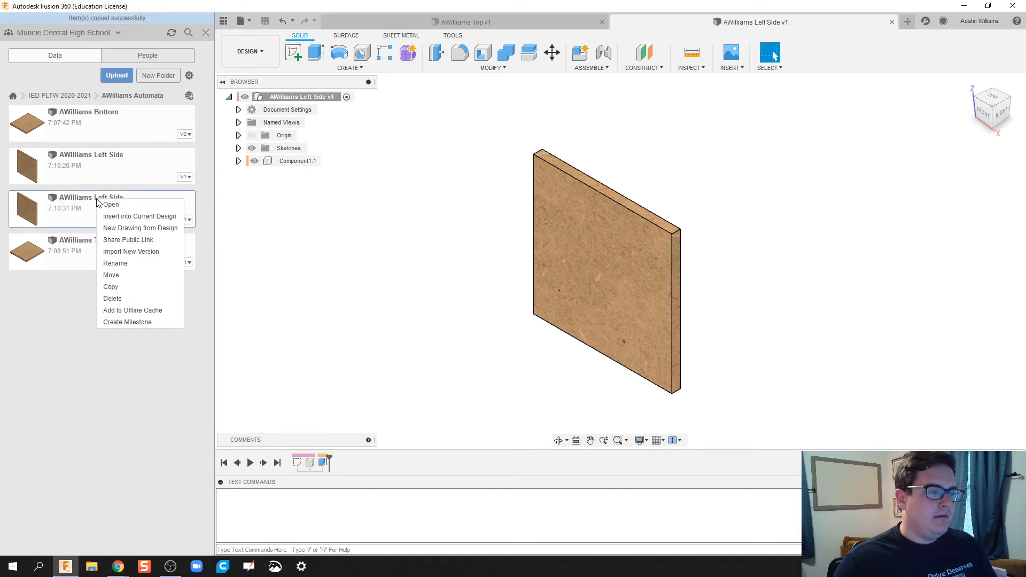
left_click(121, 271)
left_click_drag(105, 187, 93, 190)
type("Right Side")
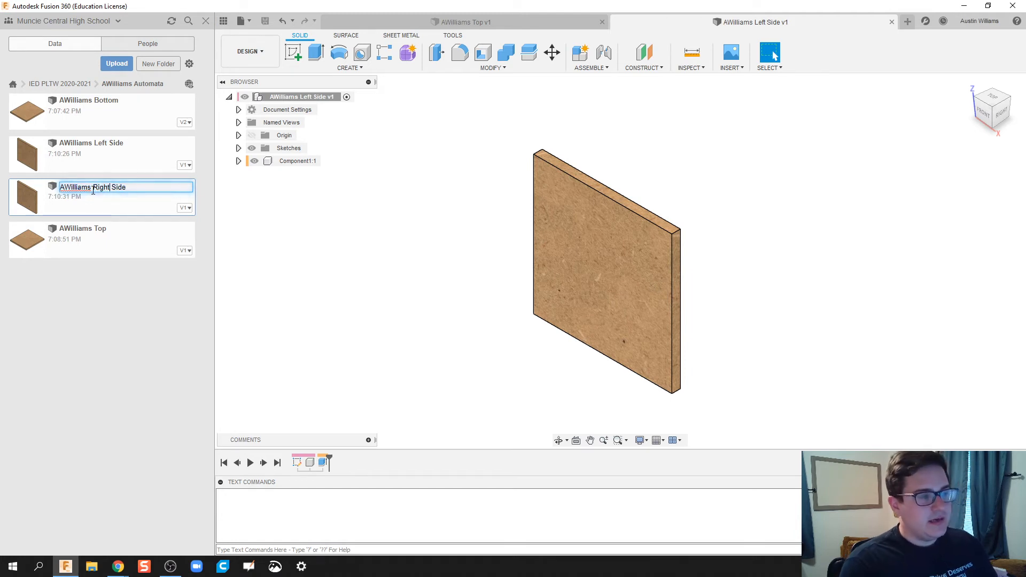
key("Return")
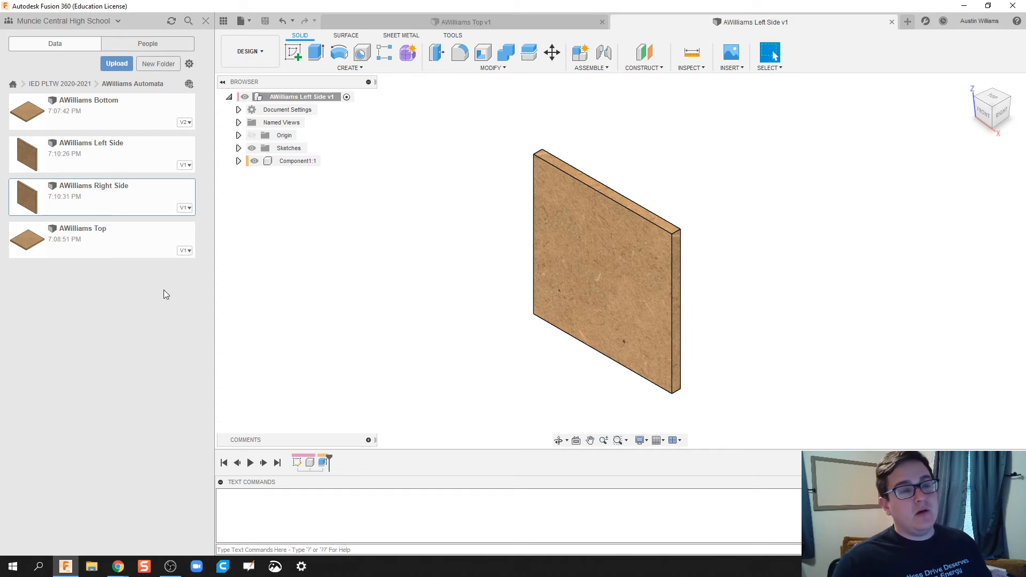
scroll(382, 290, "down", 3)
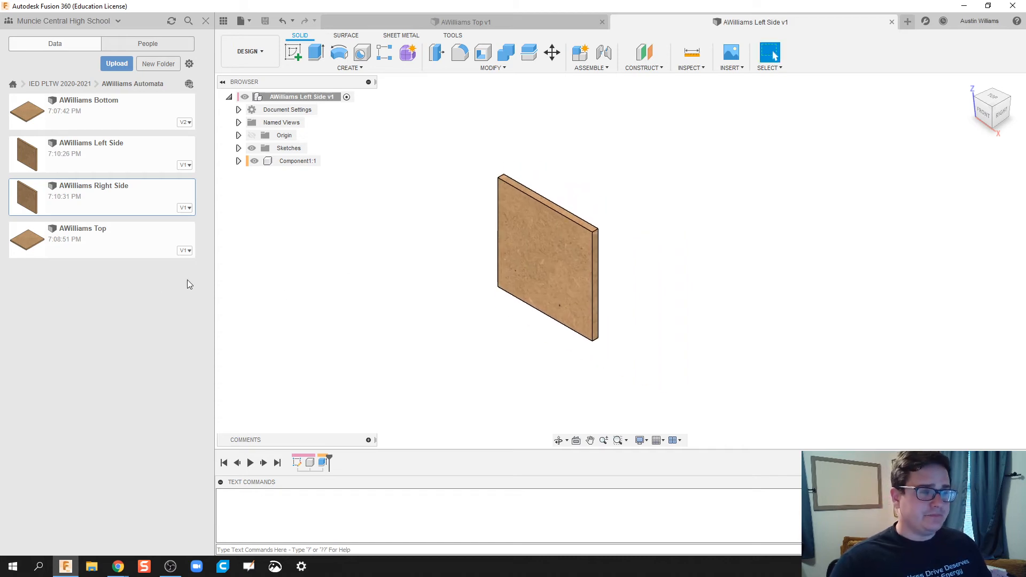
left_click(891, 22)
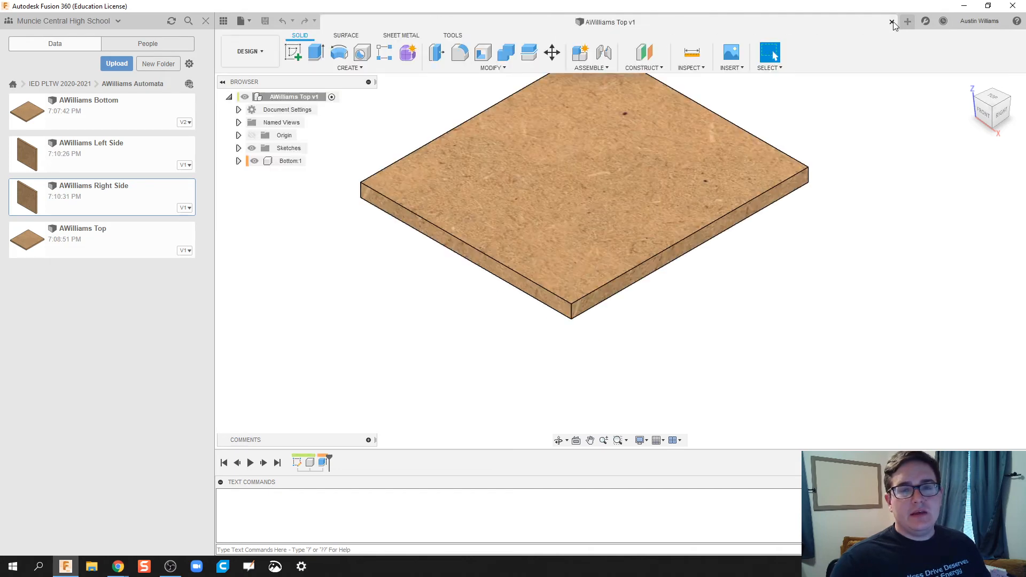
left_click(891, 22)
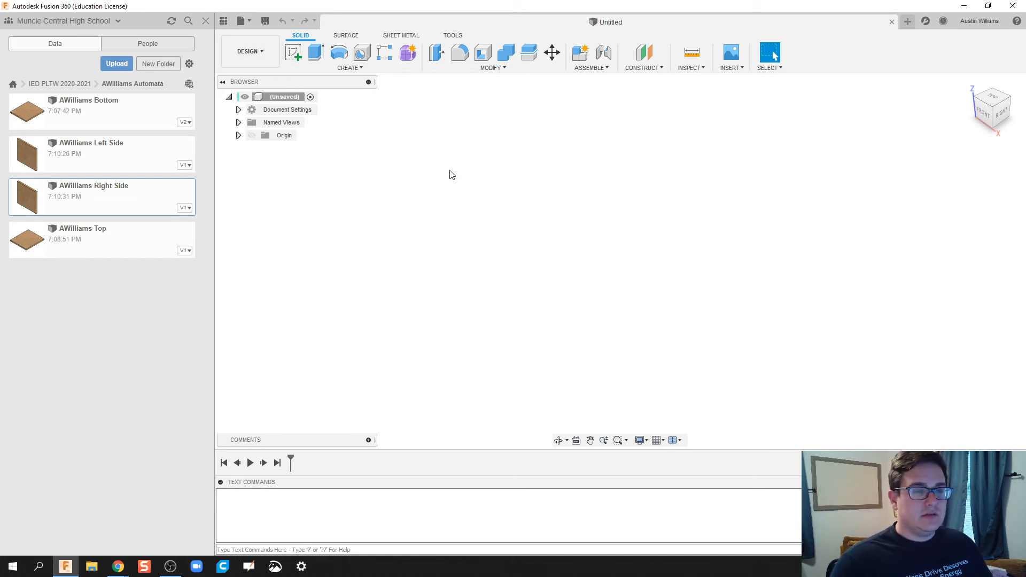
key("ctrl+s")
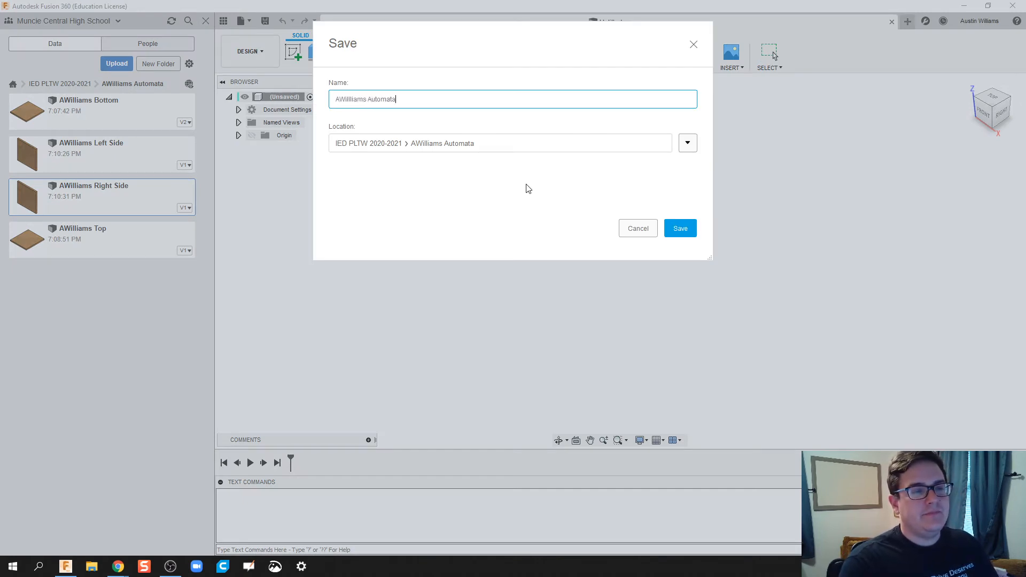
key("Return")
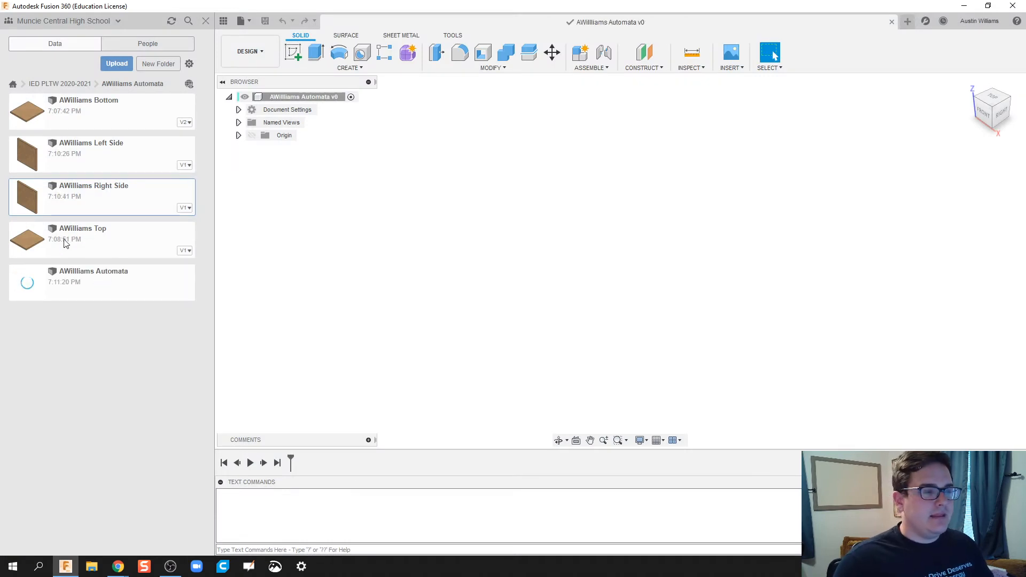
Step: Insert the Bottom, Left Side, Right Side and Top boards, then raise Top 5.50 in
left_click_drag(42, 232, 640, 246)
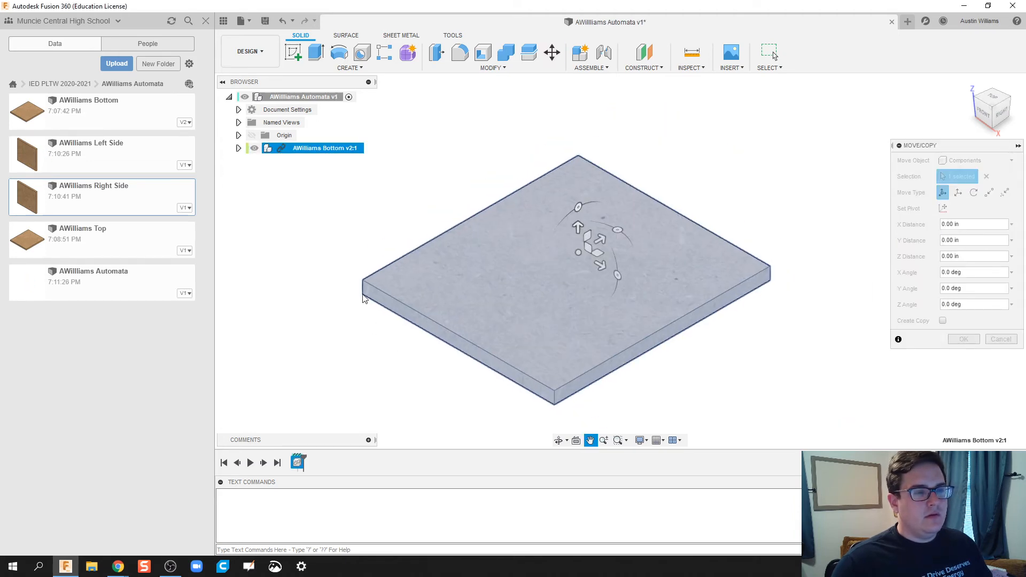
left_click_drag(93, 157, 379, 264)
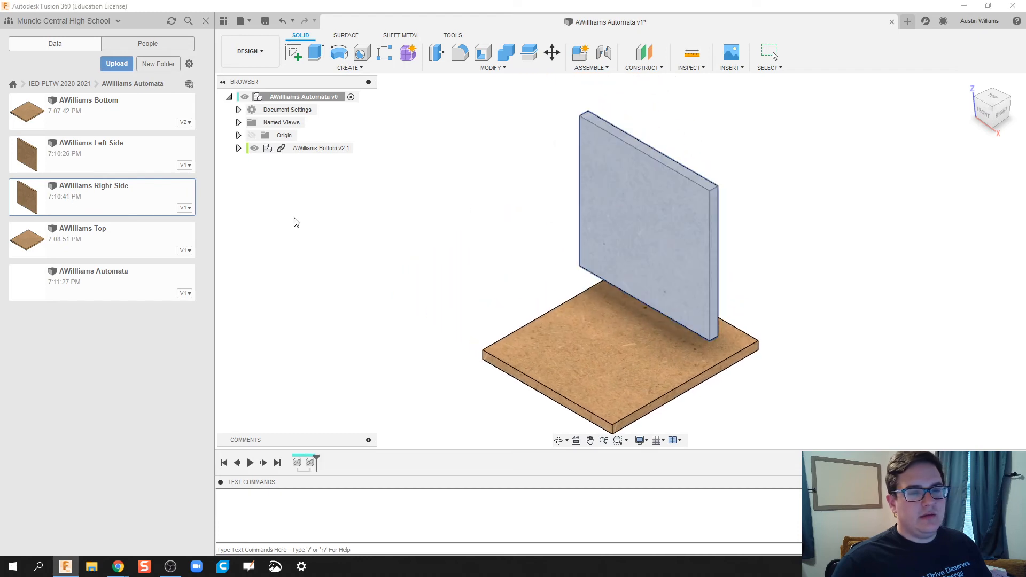
left_click_drag(60, 201, 539, 268)
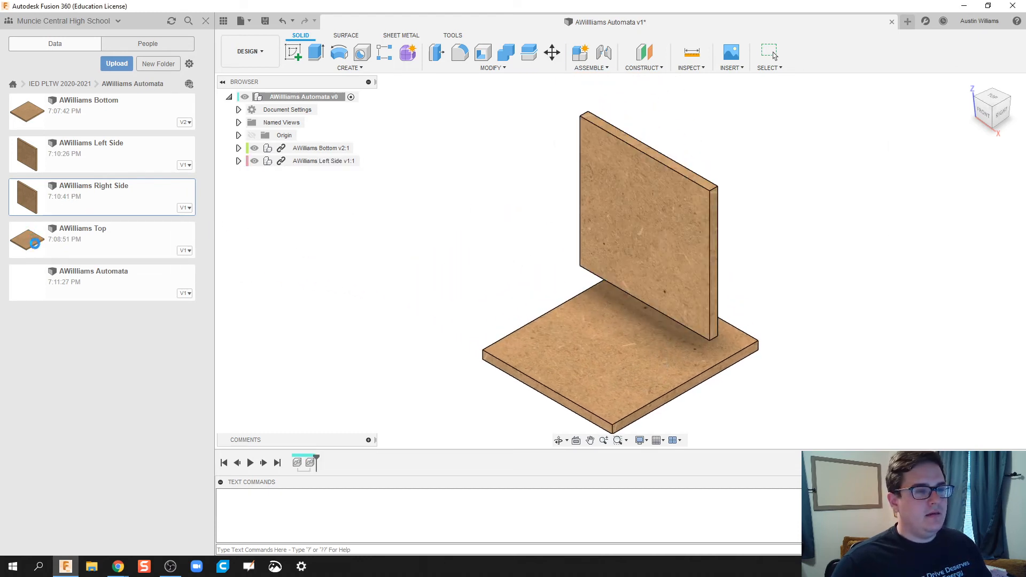
left_click_drag(35, 243, 512, 272)
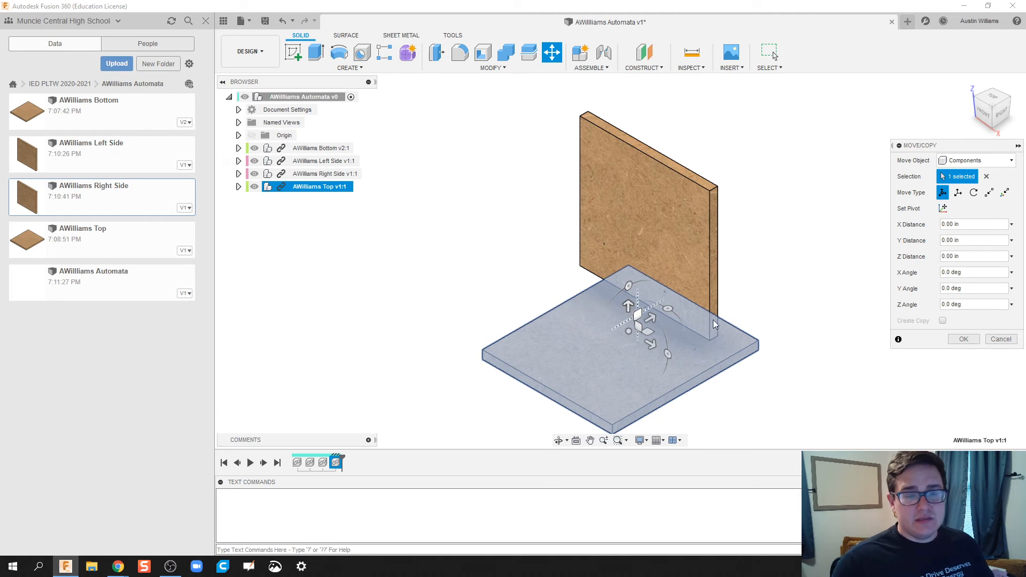
left_click_drag(628, 306, 629, 101)
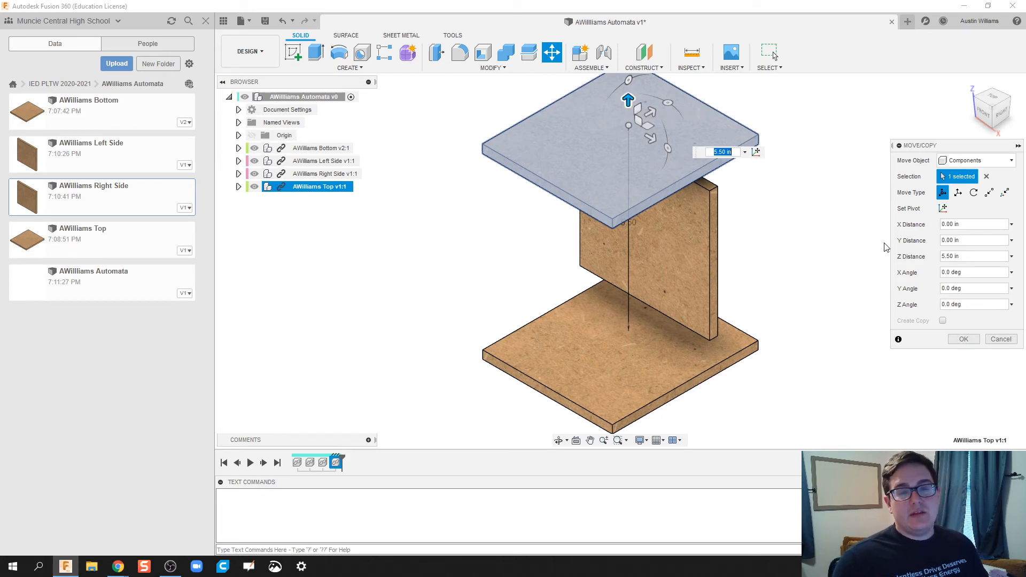
left_click(969, 338)
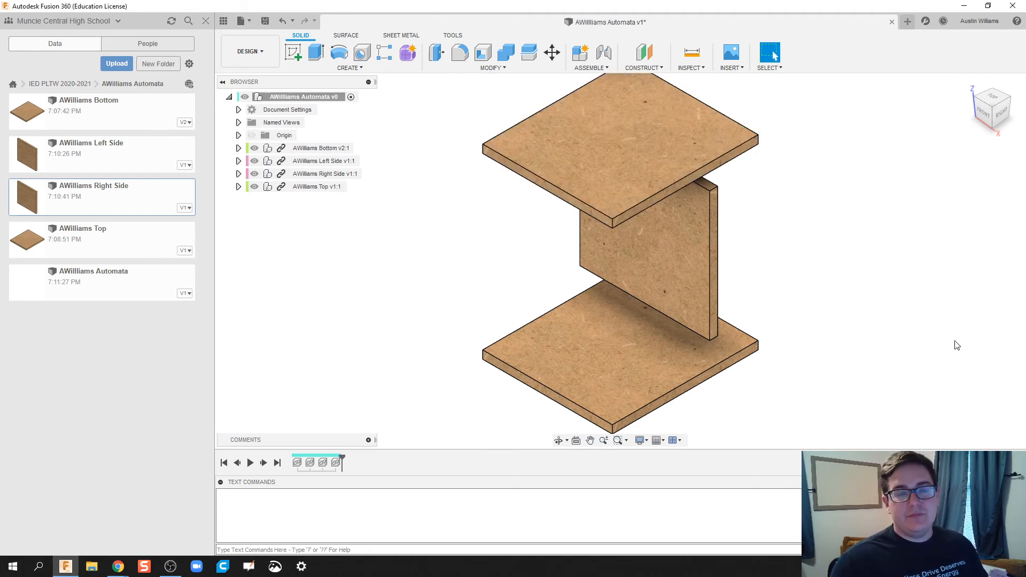
Step: Drag one side panel out to the left and the other out to the right
left_click_drag(547, 344, 448, 387)
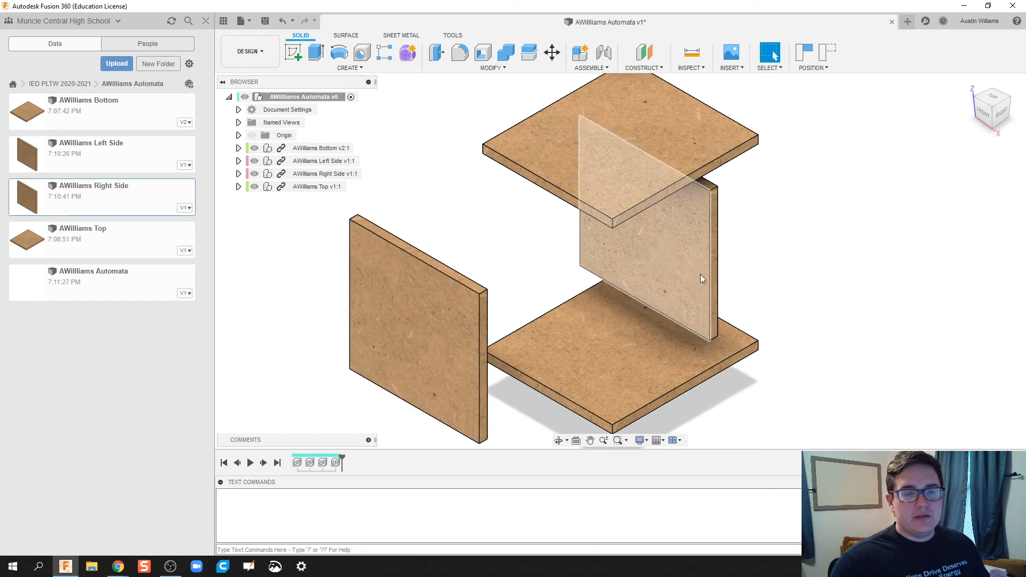
left_click_drag(700, 274, 812, 342)
scroll(782, 373, "down", 1)
middle_click_drag(785, 345, 773, 291)
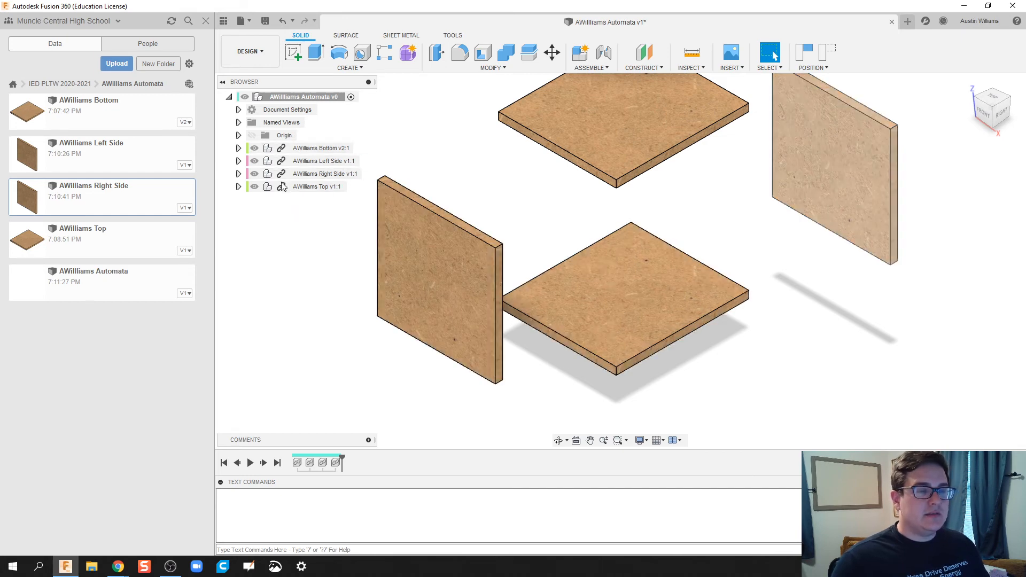
left_click(421, 289)
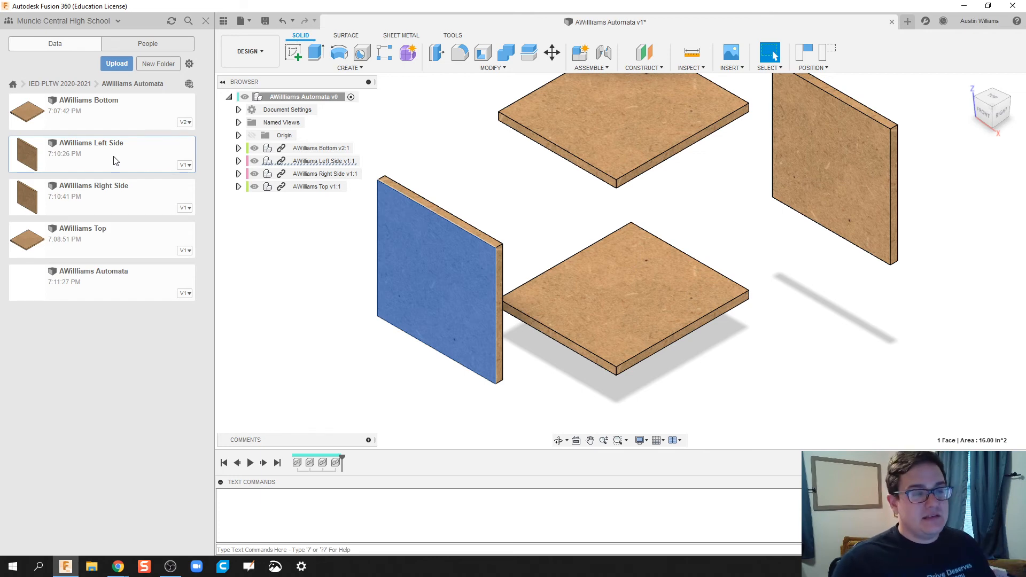
left_click(539, 374)
left_click(618, 299)
right_click(618, 296)
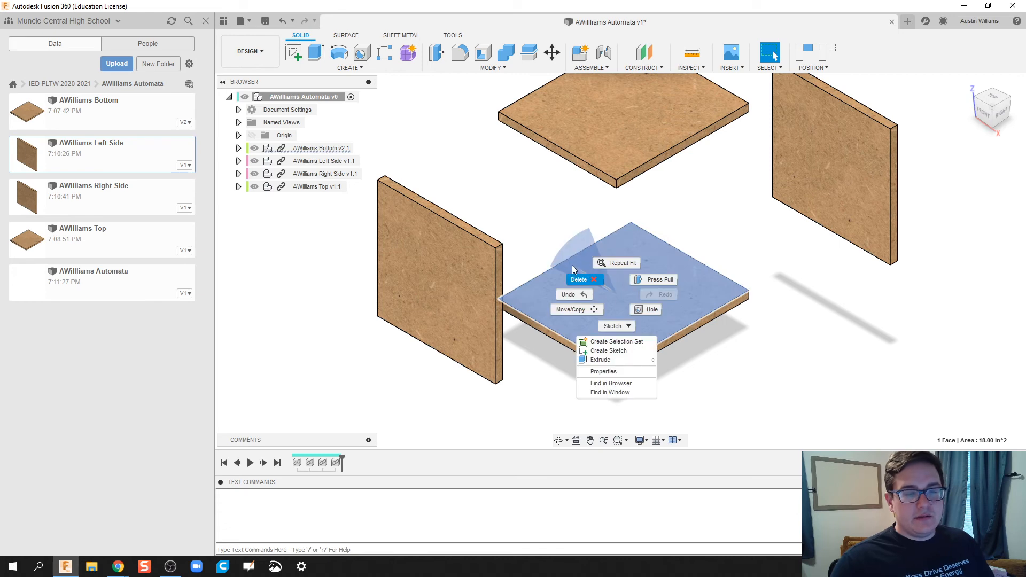
key("Escape")
left_click(292, 148)
right_click(310, 148)
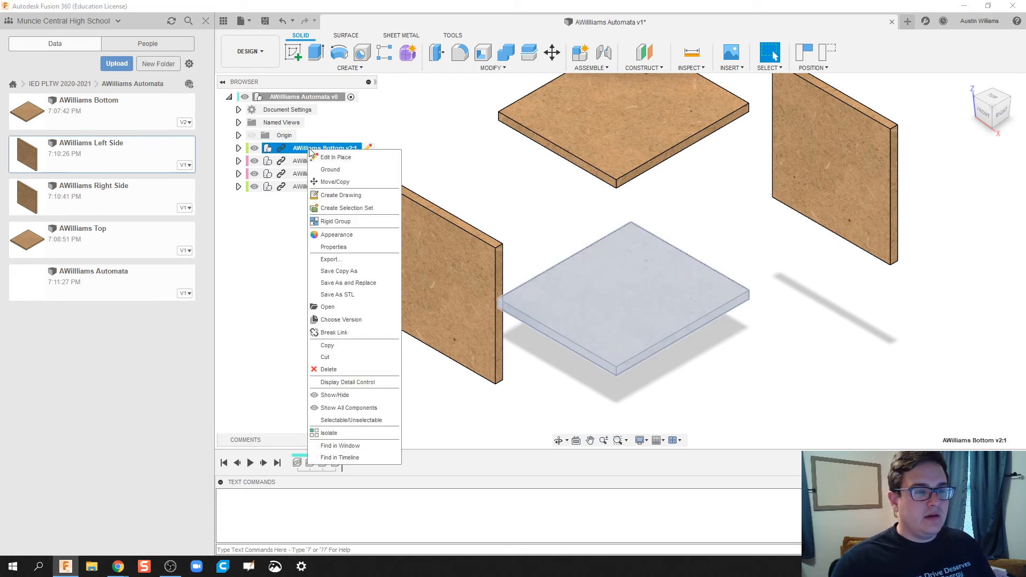
left_click(330, 170)
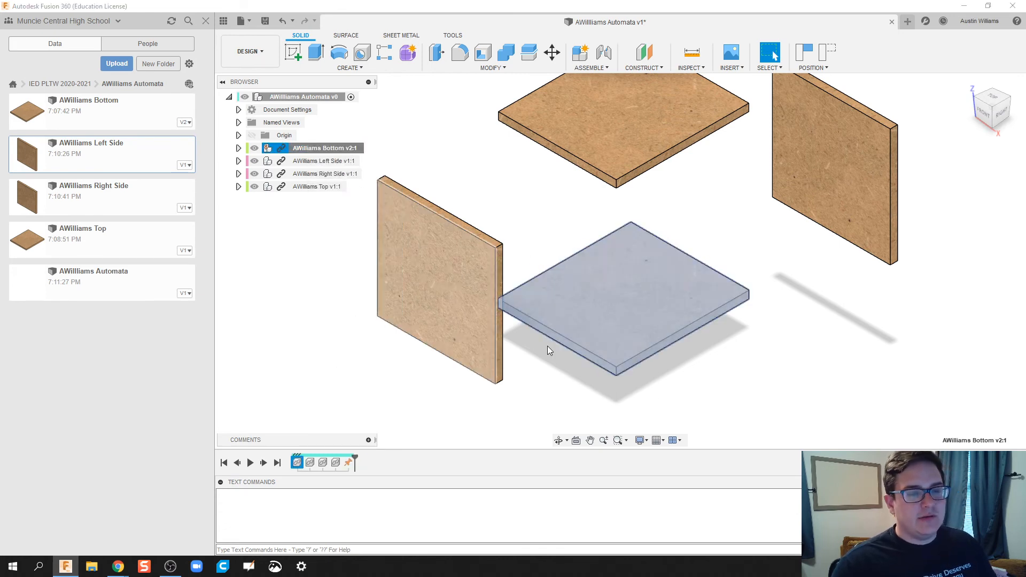
left_click(604, 52)
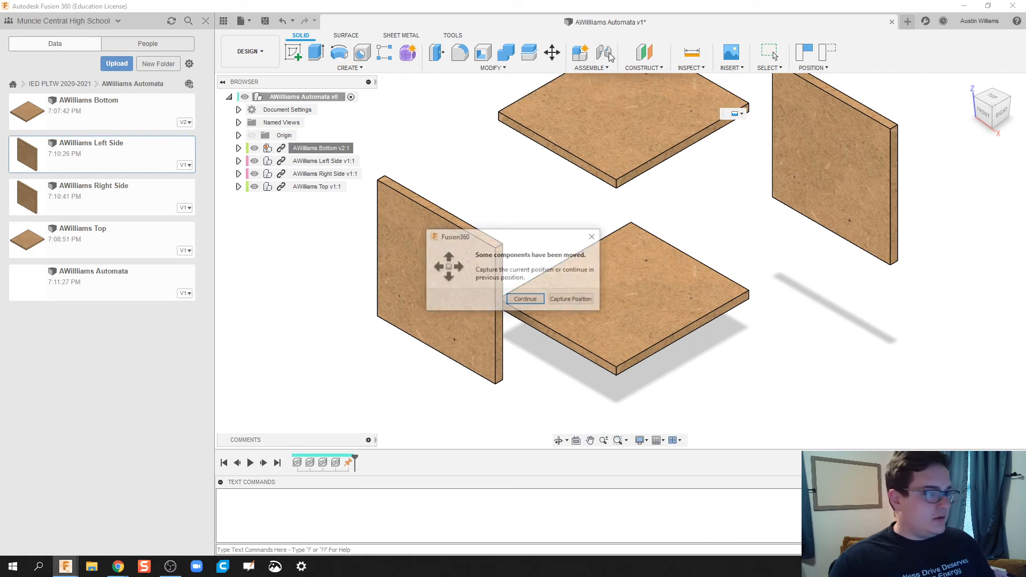
Step: Capture the moved positions and joint the left side panel's bottom edge to the bottom plate's edge
left_click(569, 300)
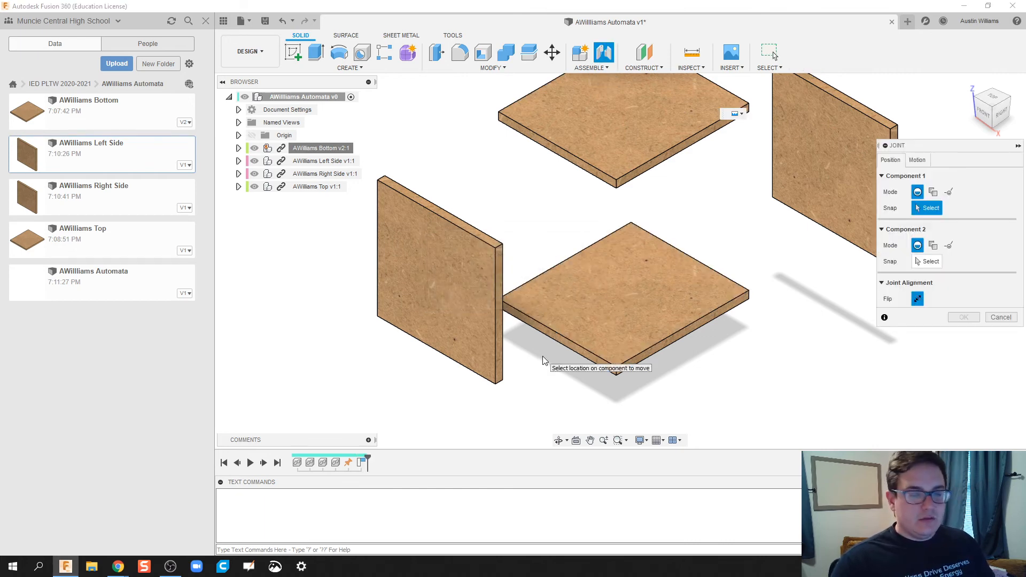
middle_click_drag(541, 358, 494, 243, "shift")
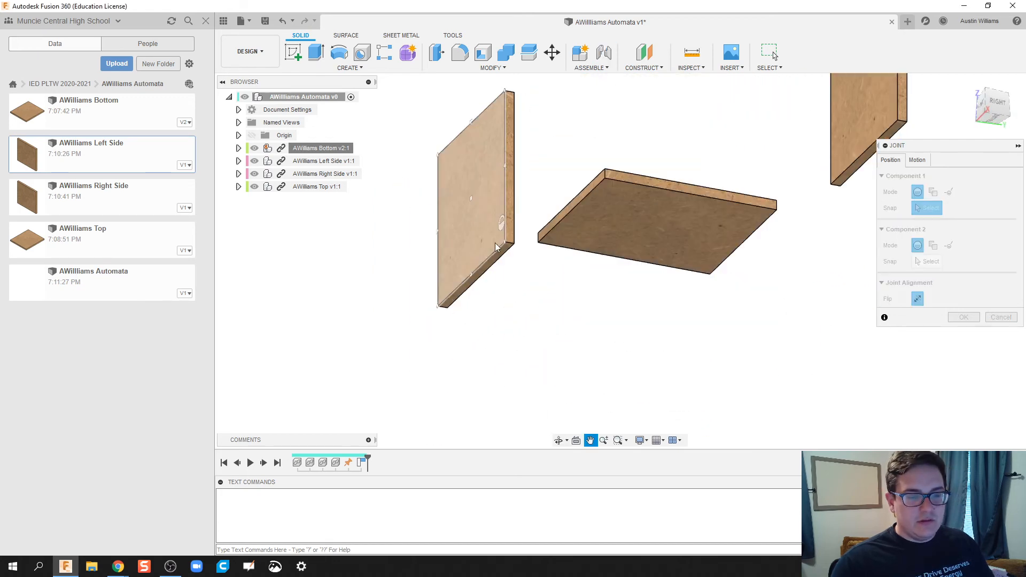
scroll(478, 278, "up", 5)
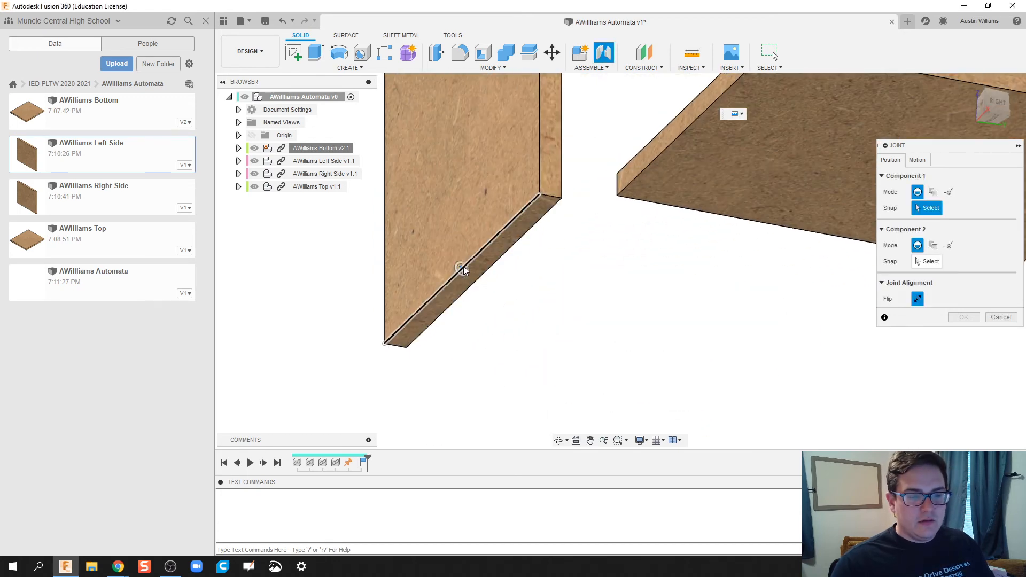
left_click(462, 268)
middle_click_drag(575, 266, 580, 314, "shift")
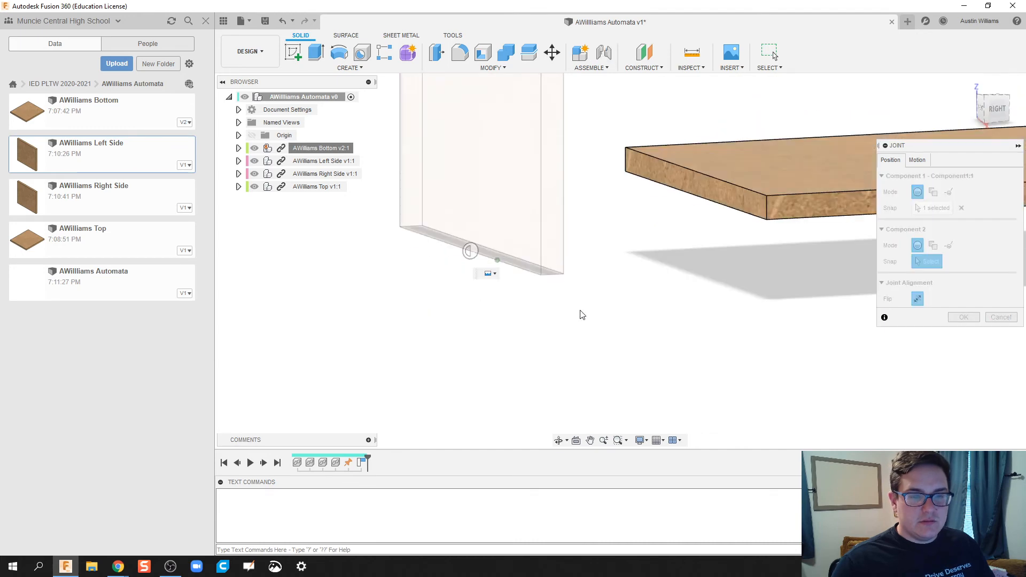
left_click(696, 178)
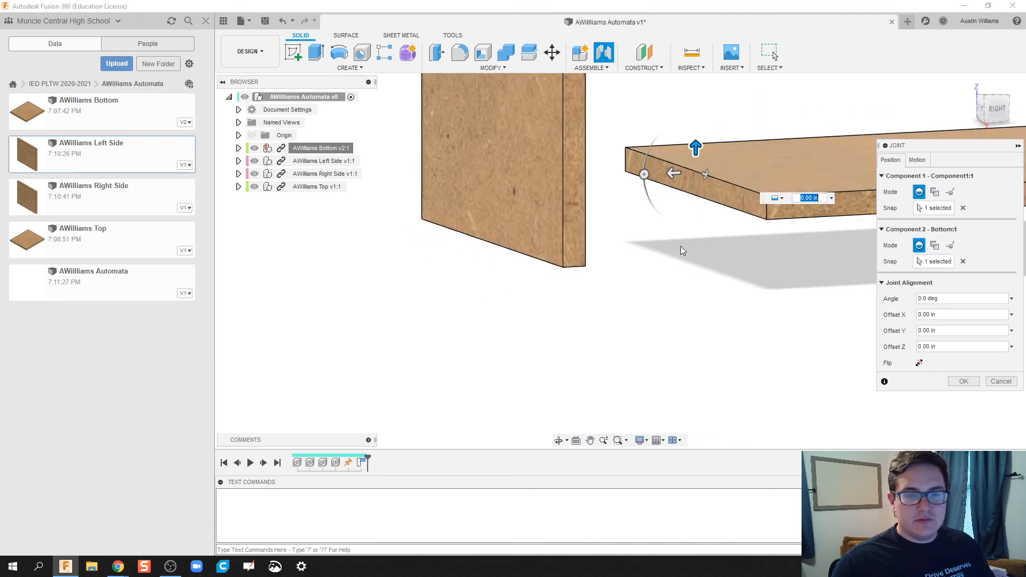
middle_click_drag(680, 246, 424, 304)
scroll(620, 297, "down", 5)
middle_click_drag(641, 327, 635, 362, "shift")
left_click(963, 380)
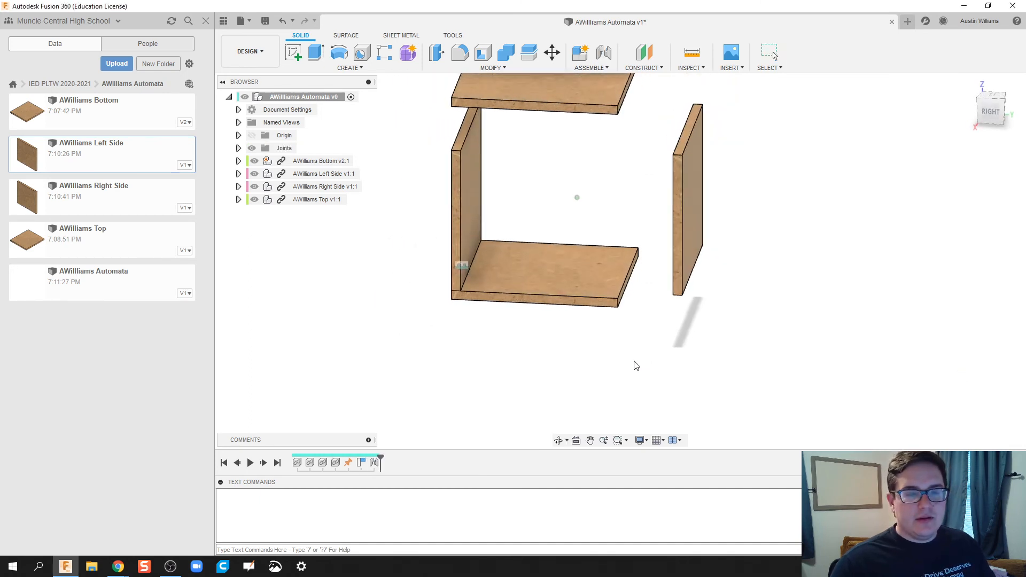
Step: Joint the right side panel upright onto the bottom plate's edge, flipped, with 0.00 in offsets
left_click(605, 51)
middle_click_drag(675, 292, 659, 247, "shift")
scroll(637, 203, "up", 3)
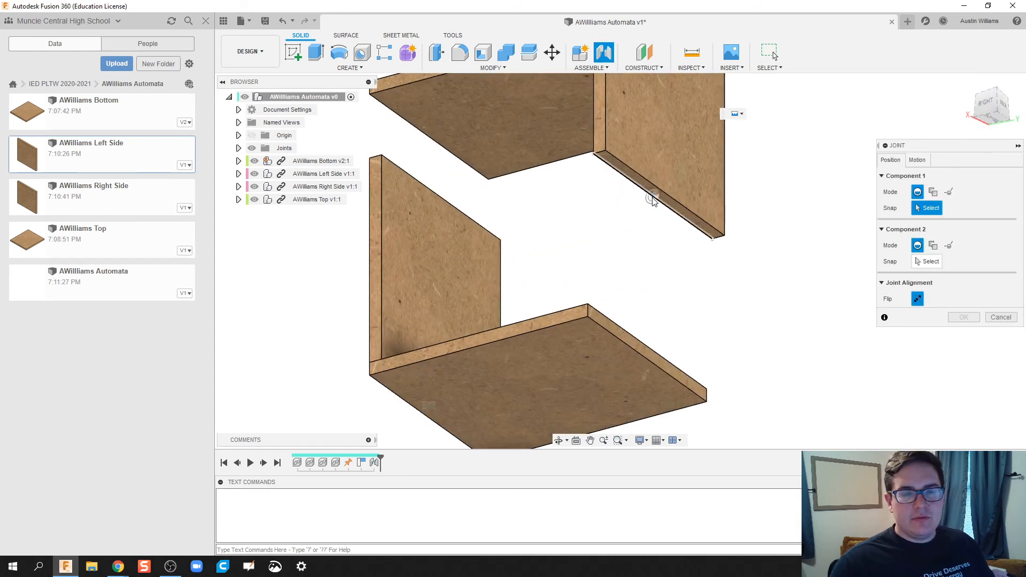
left_click(653, 201)
middle_click_drag(662, 287, 621, 295, "shift")
left_click(625, 300)
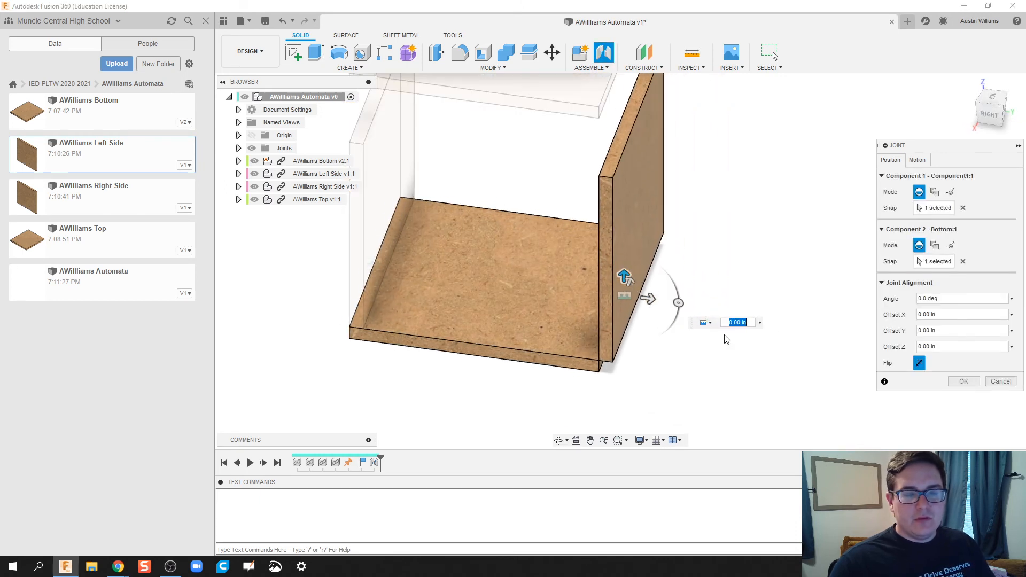
left_click(920, 363)
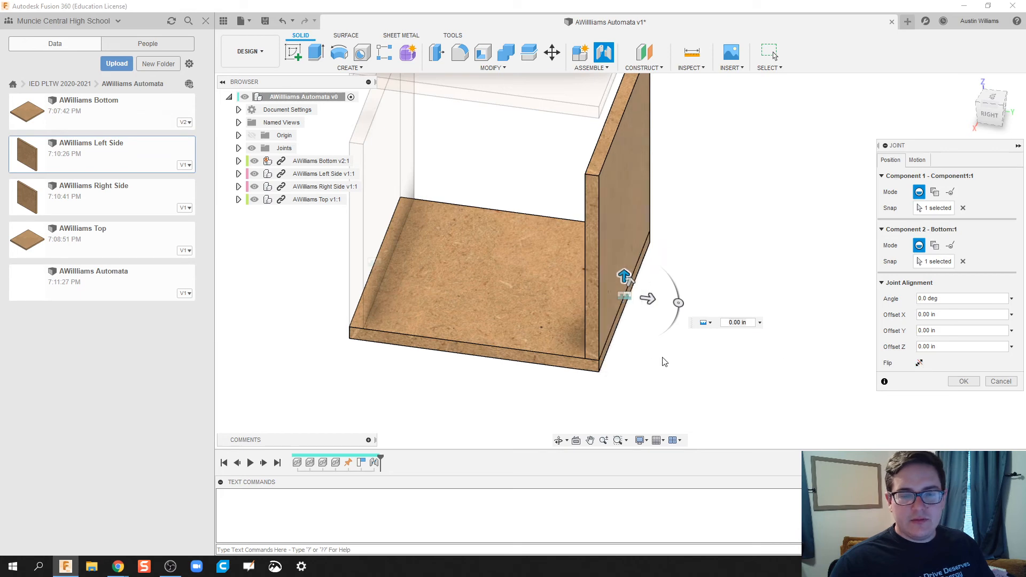
scroll(652, 378, "down", 1)
mouse_move(639, 389)
middle_mouse_down("shift")
mouse_move(652, 371)
mouse_move(636, 373)
middle_mouse_up("shift")
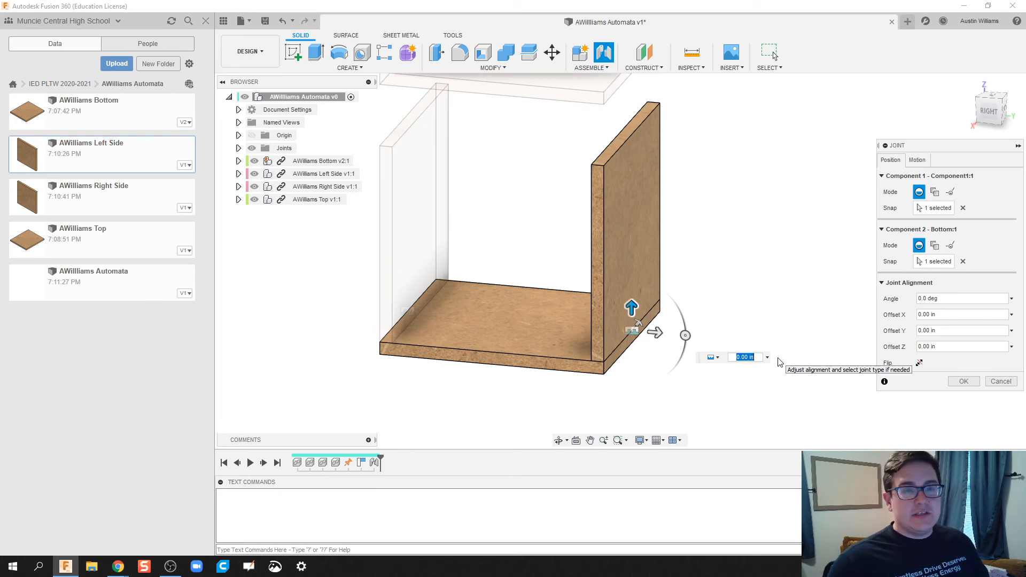
left_click(918, 363)
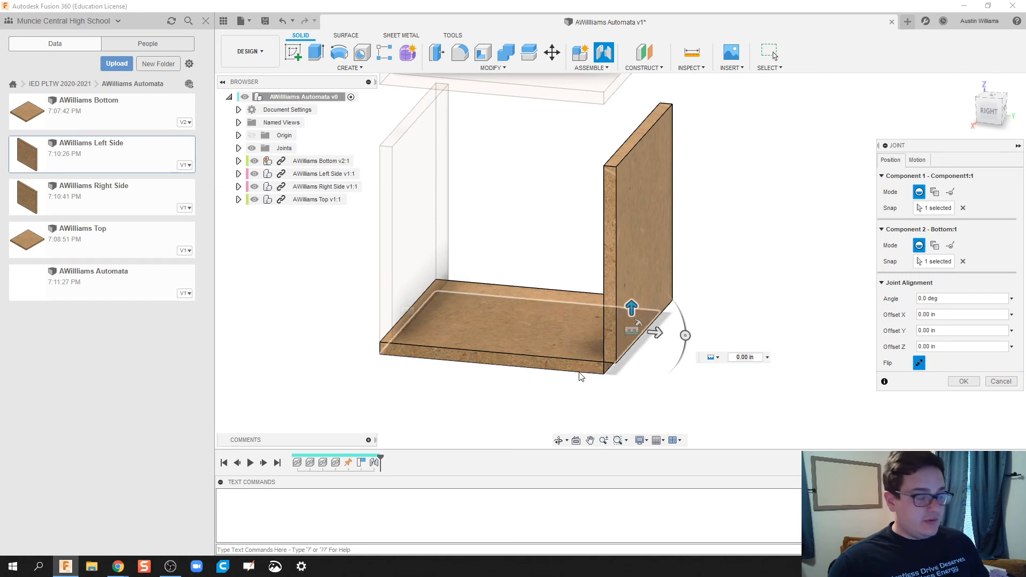
mouse_move(583, 377)
middle_mouse_down("shift")
mouse_move(564, 369)
mouse_move(577, 381)
middle_mouse_up("shift")
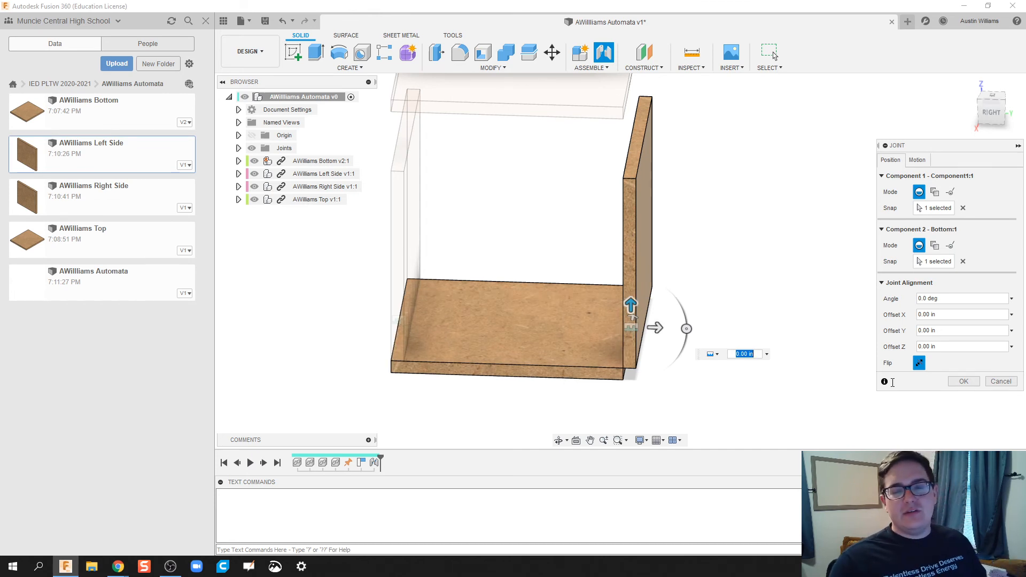
left_click(919, 363)
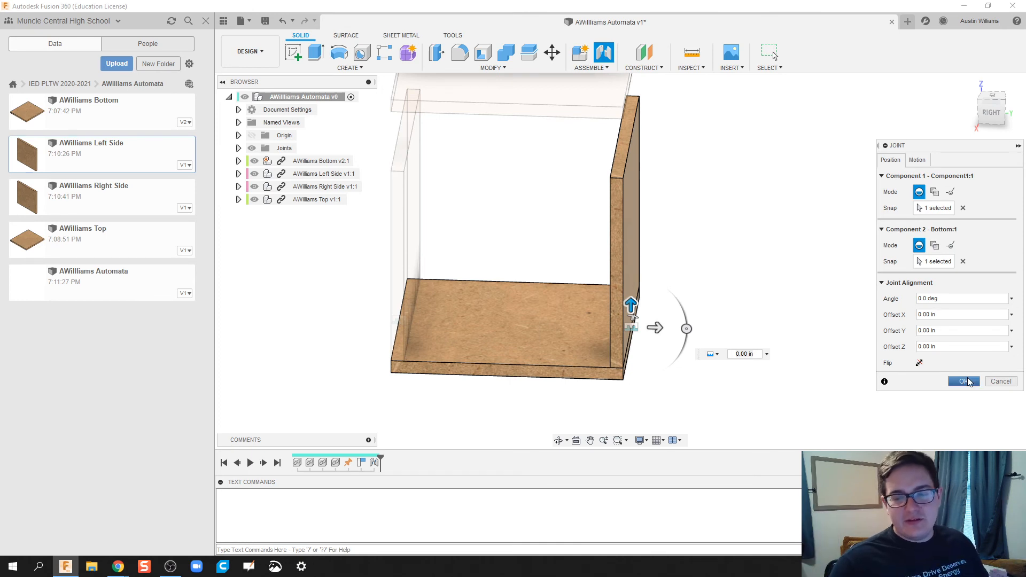
left_click(966, 381)
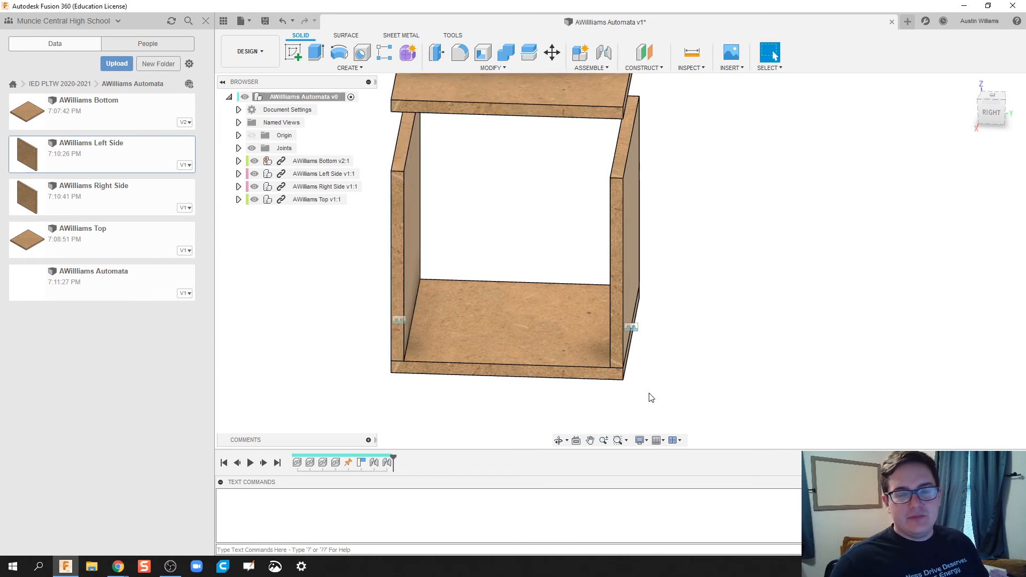
Step: Joint the top plate's lower edge onto the right side panel's top edge
left_click(599, 57)
scroll(680, 130, "up", 2)
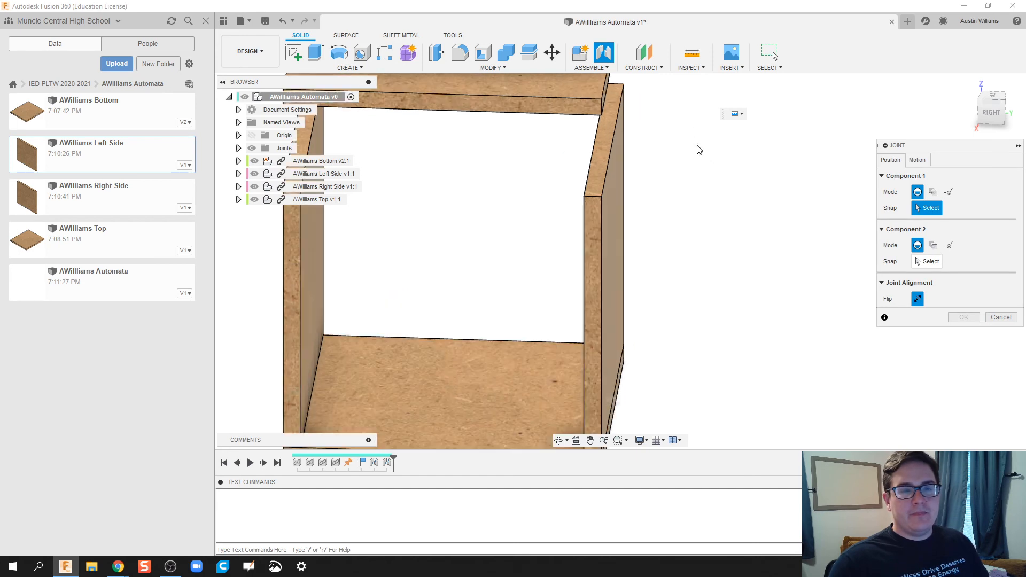
middle_click_drag(704, 167, 678, 152, "shift")
middle_click_drag(682, 196, 714, 402)
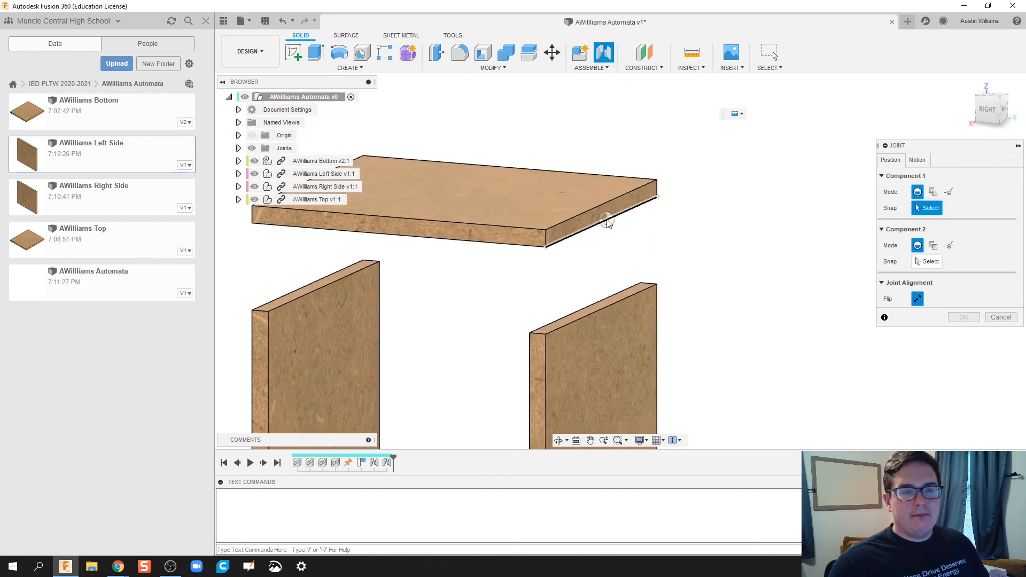
left_click(601, 224)
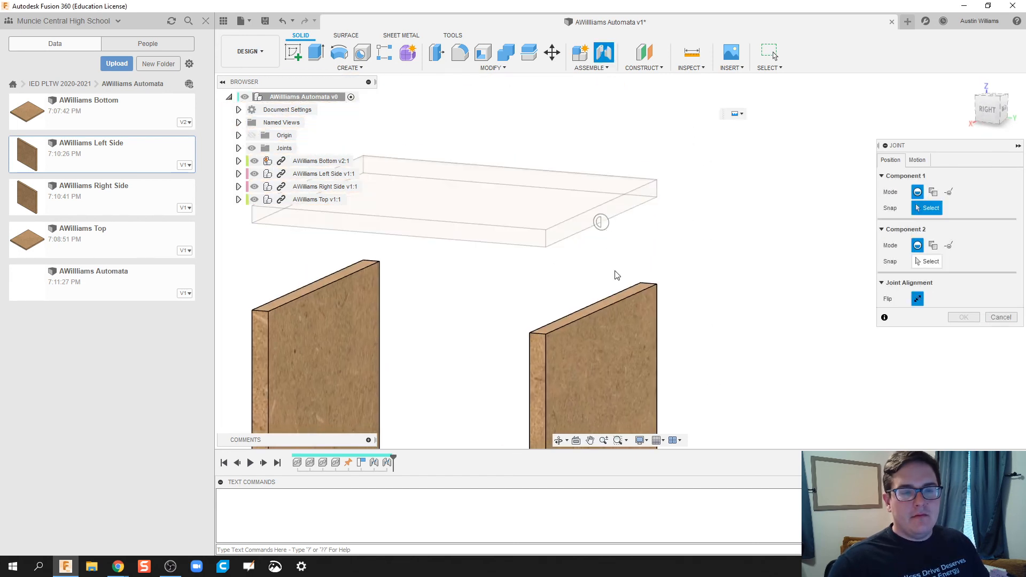
left_click(602, 312)
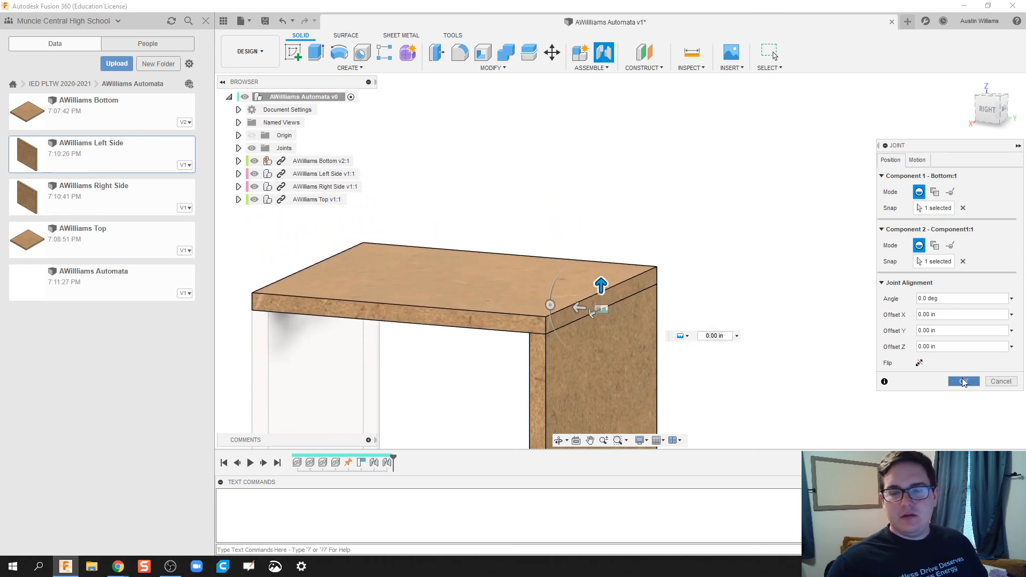
left_click(964, 381)
middle_click_drag(658, 184, 650, 263, "shift")
Step: Measure the width between the two side panels' inner edges (4.00 in)
left_click(691, 51)
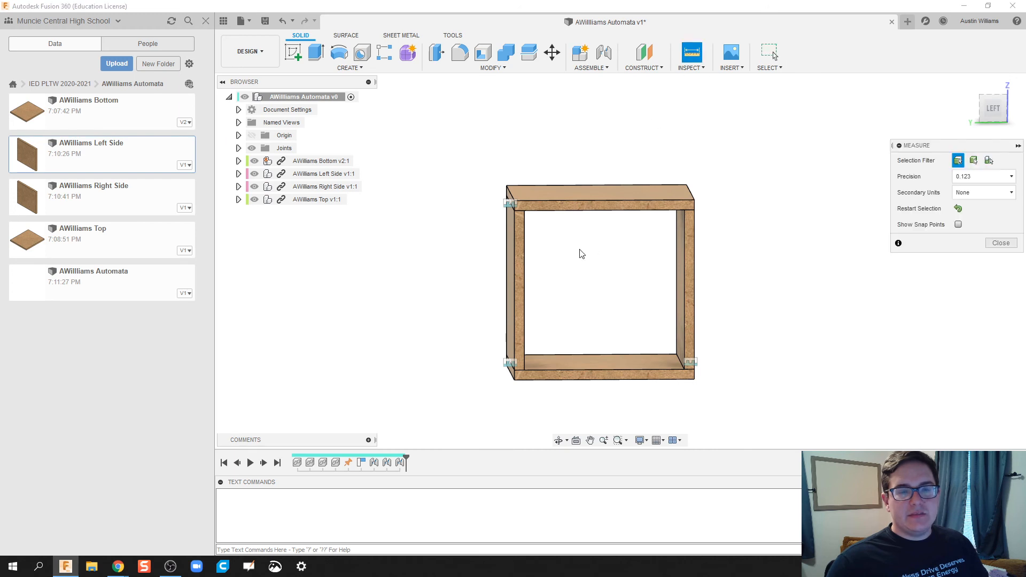
scroll(493, 269, "up", 2)
left_click(517, 275)
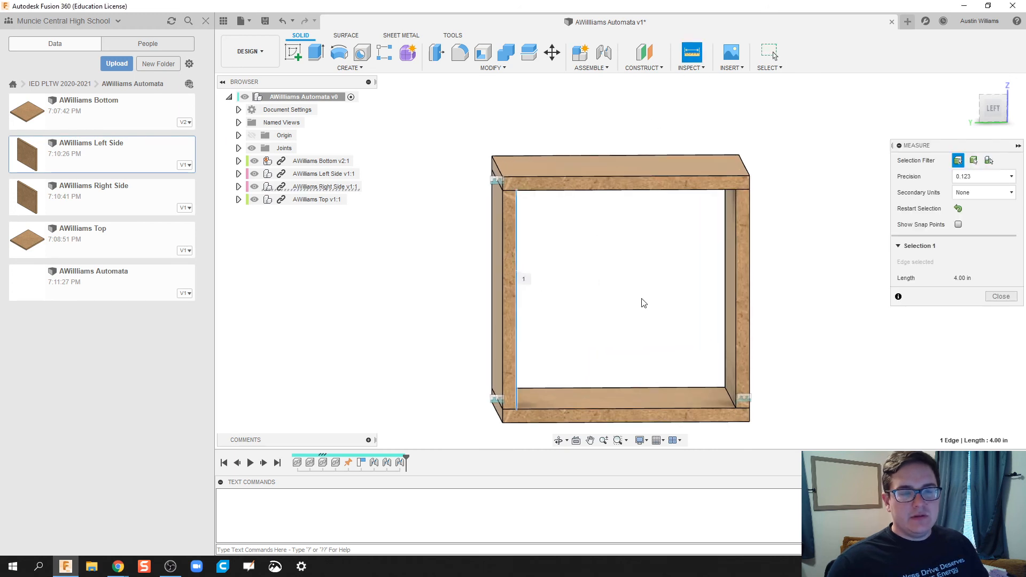
left_click(736, 303)
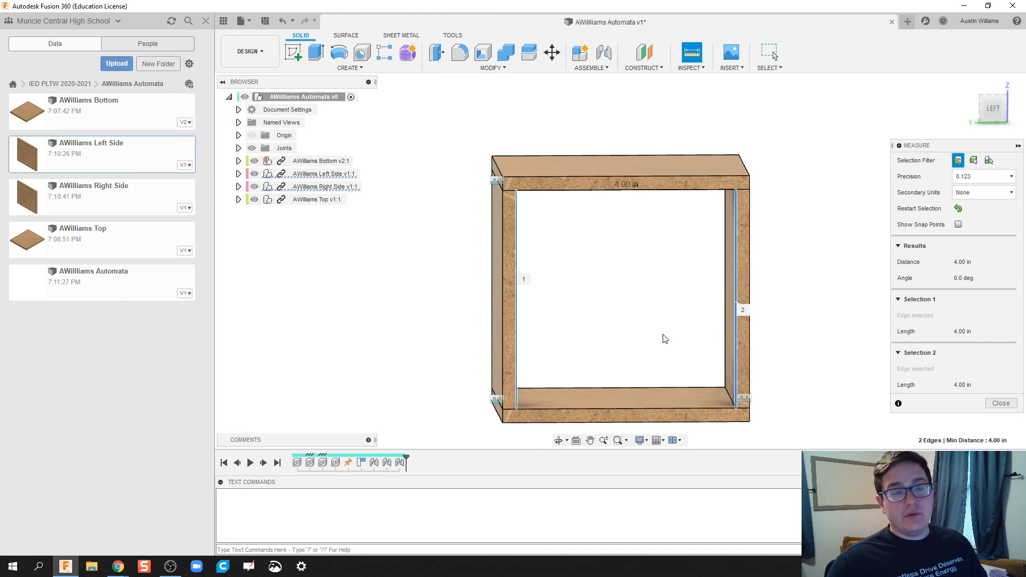
key("Escape")
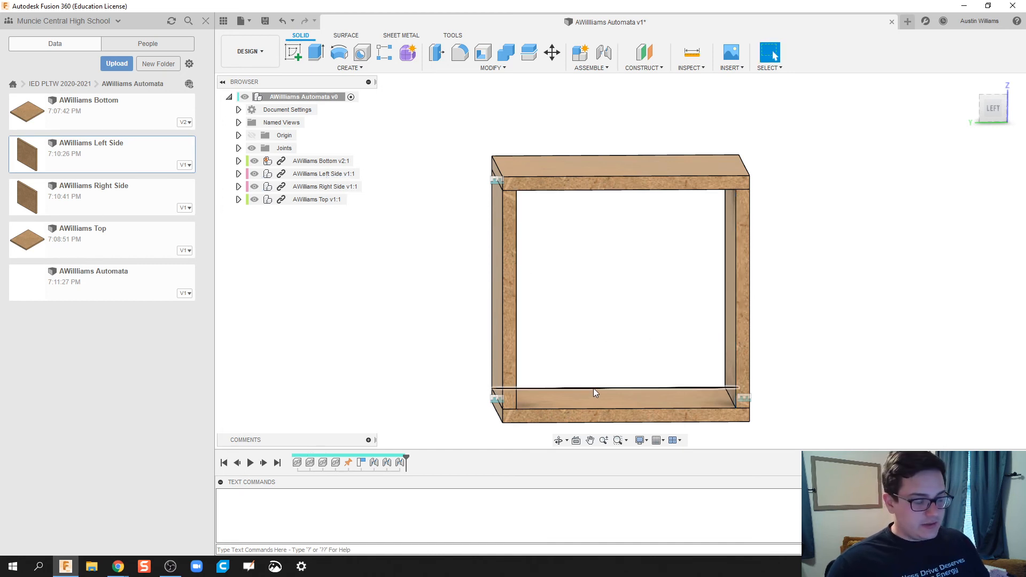
Step: Measure the height between the top and bottom boards' inner edges (4.00 in), then close Measure
left_click(691, 52)
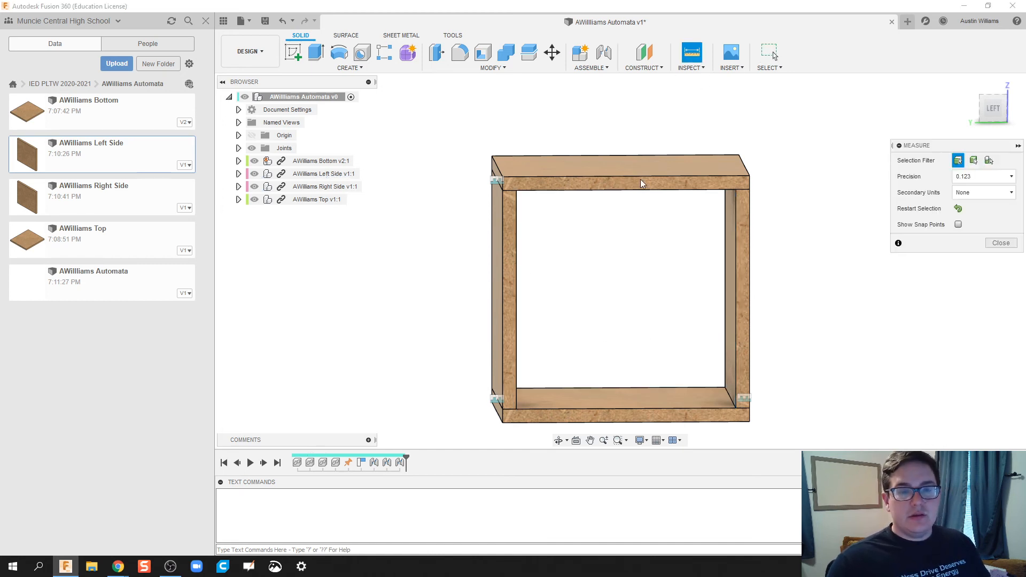
left_click(609, 193)
left_click(601, 410)
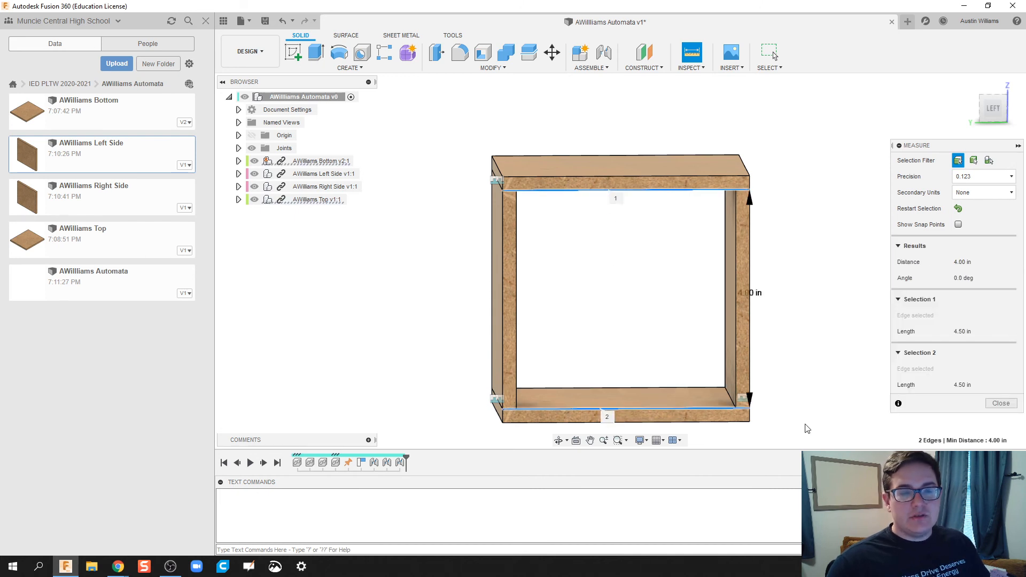
left_click(1001, 403)
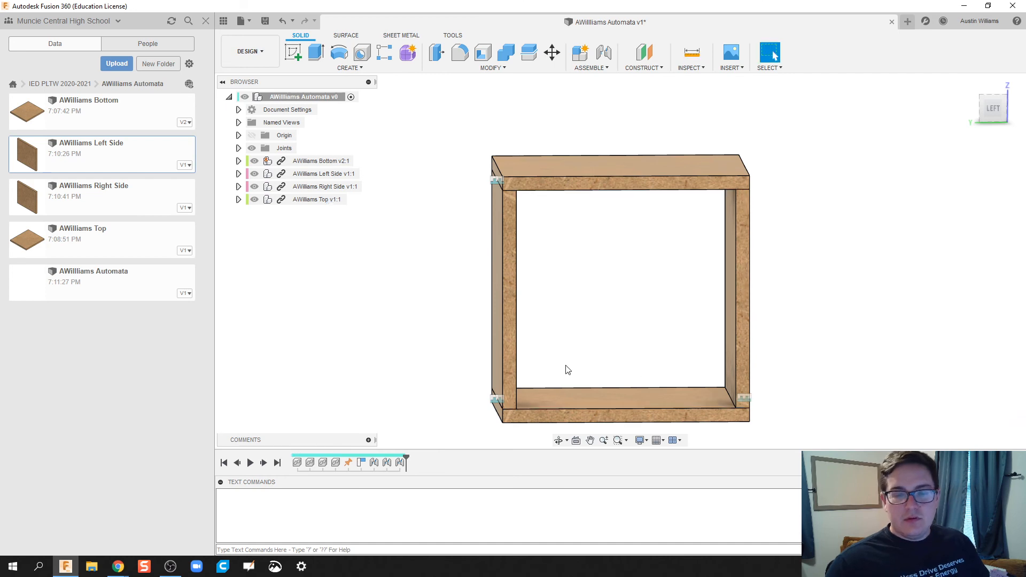
middle_click_drag(327, 339, 388, 299, "shift")
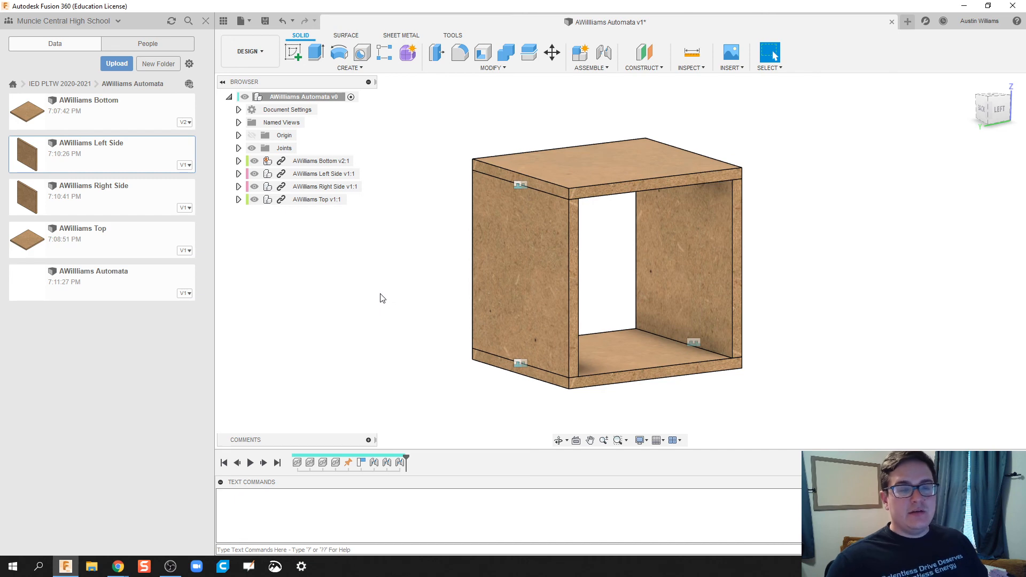
right_click(104, 193)
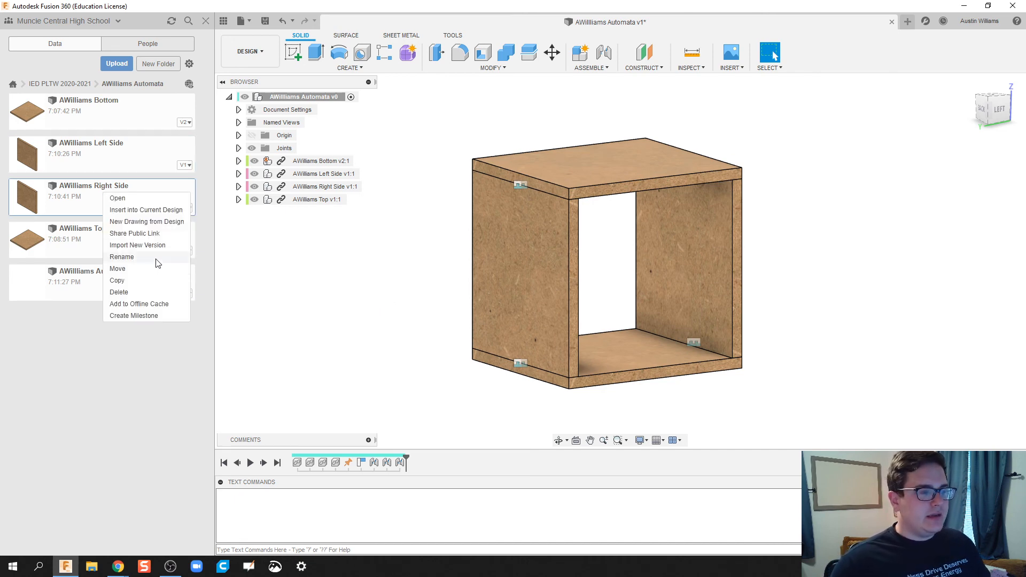
left_click(149, 282)
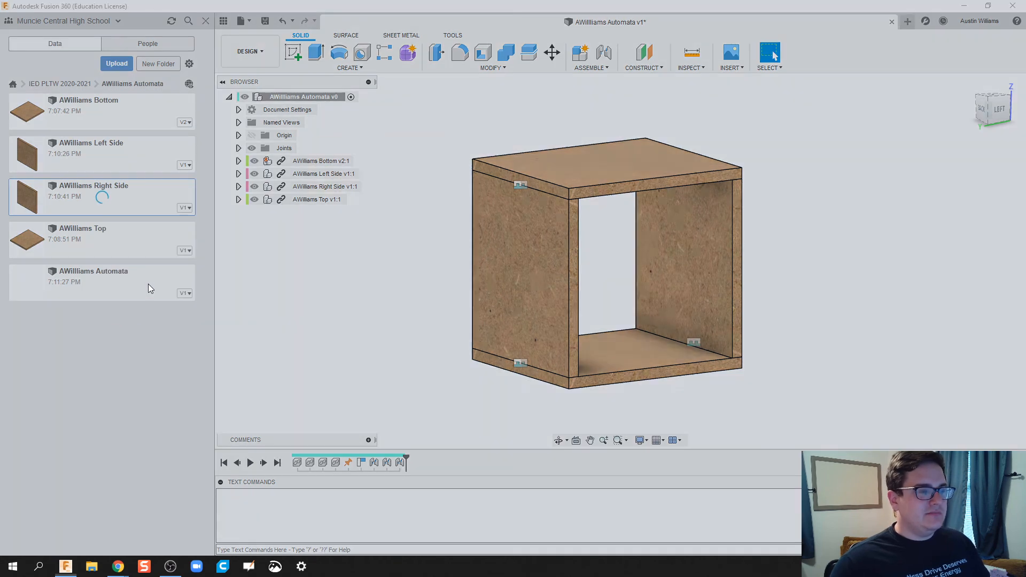
left_click(663, 383)
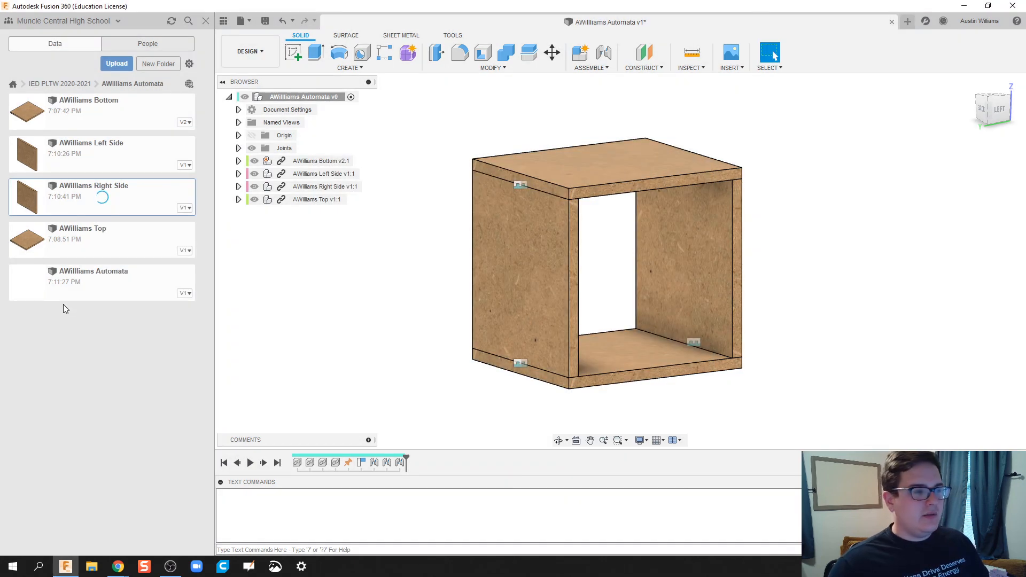
right_click(97, 243)
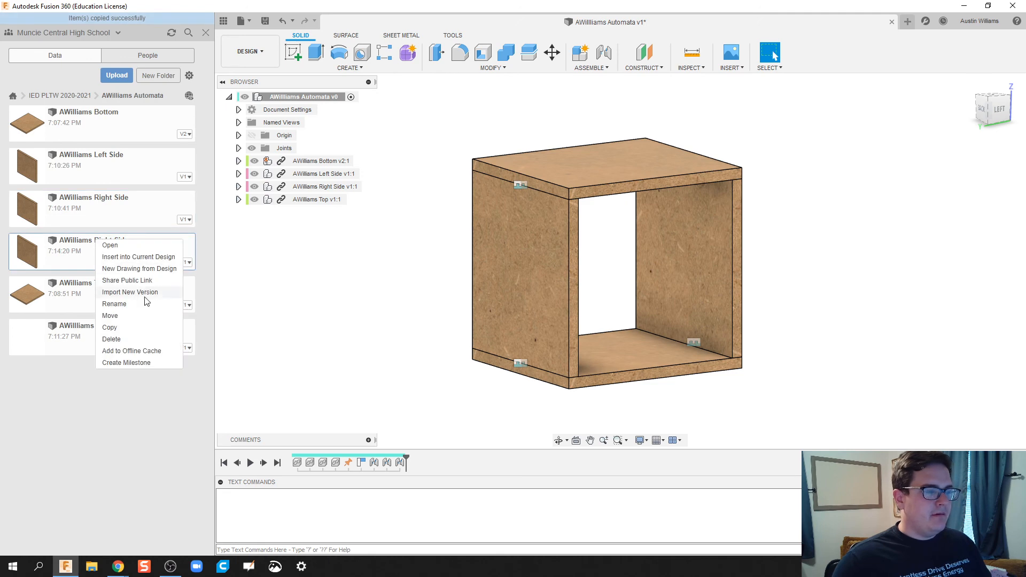
left_click(142, 302)
left_click_drag(92, 243, 197, 242)
type("Back")
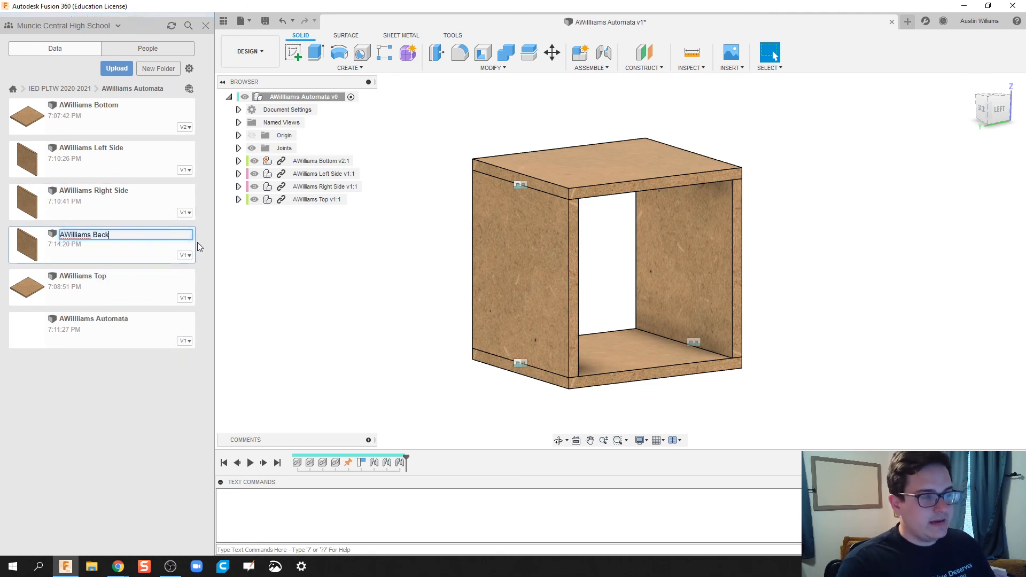
key("Return")
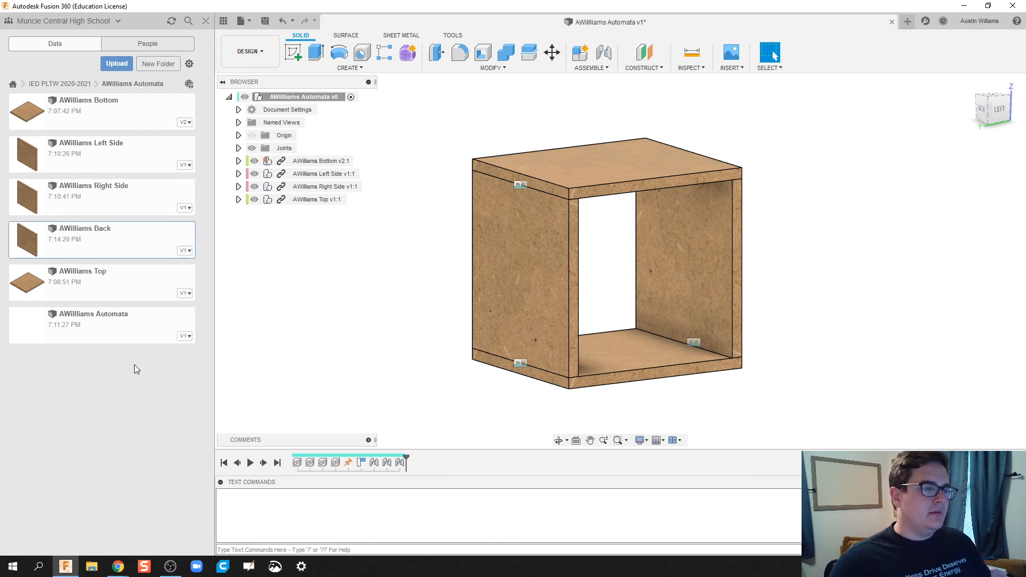
left_click_drag(119, 251, 410, 313)
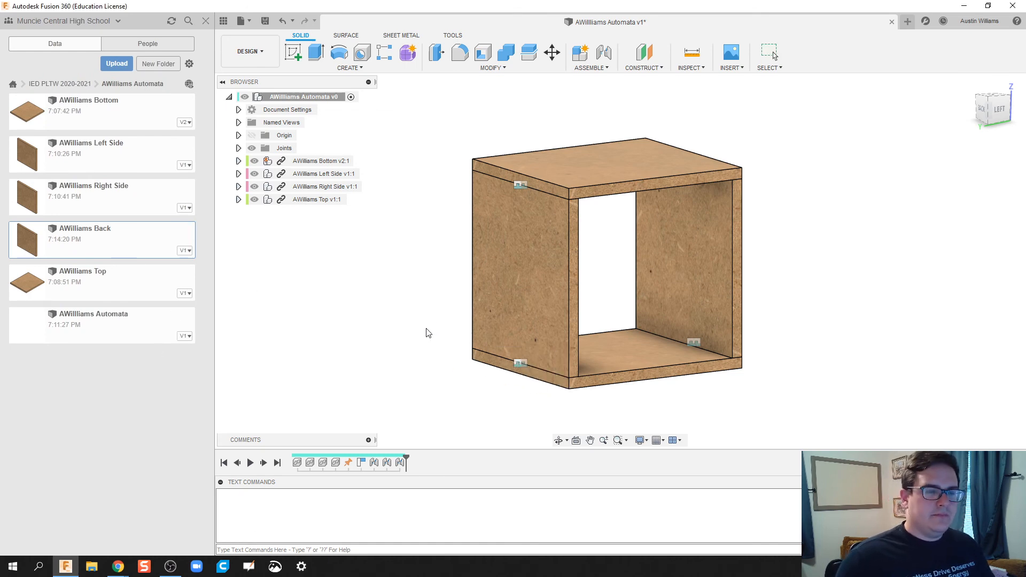
scroll(412, 339, "down", 1)
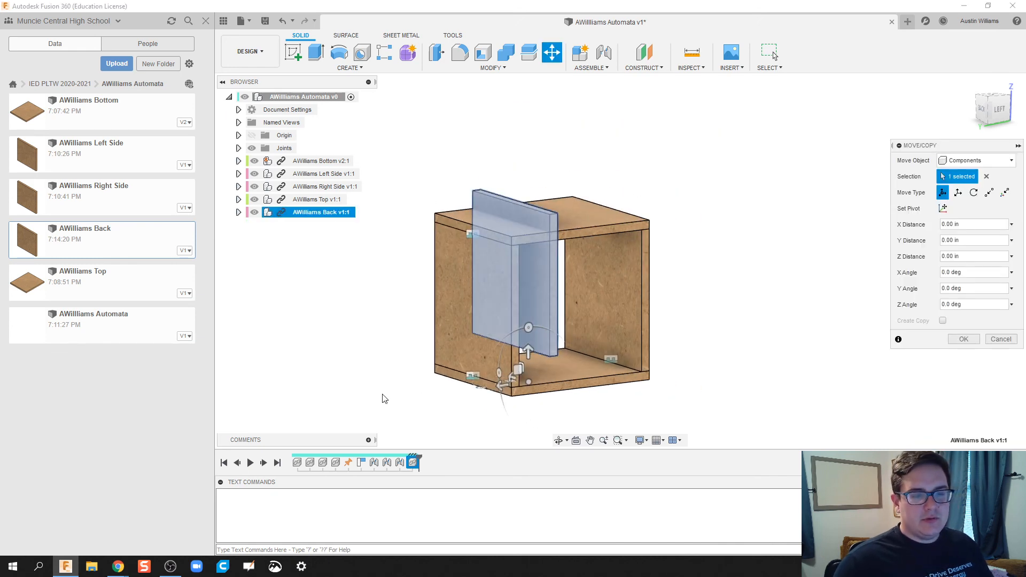
middle_click_drag(357, 371, 414, 402, "shift")
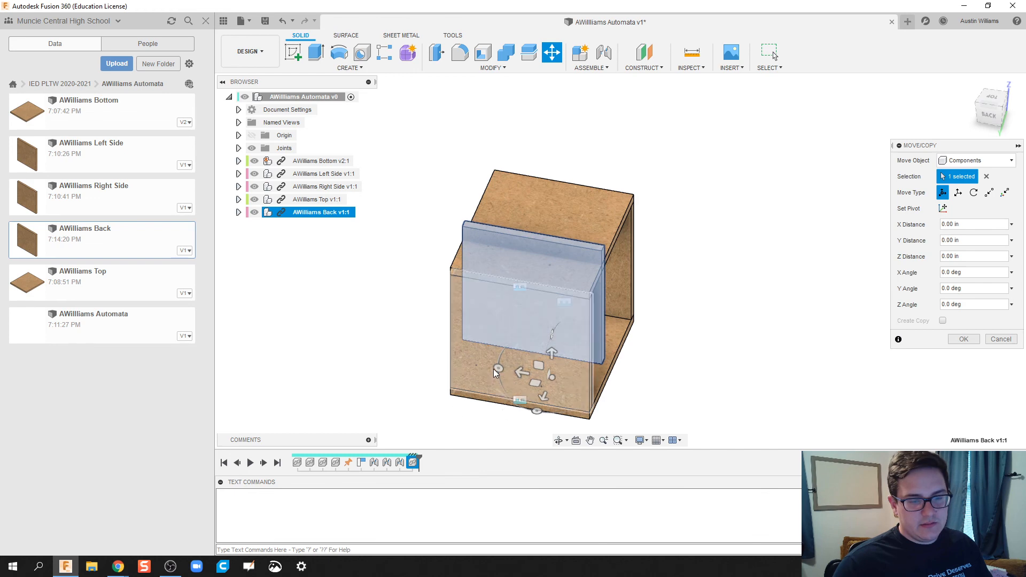
left_click_drag(536, 411, 725, 412)
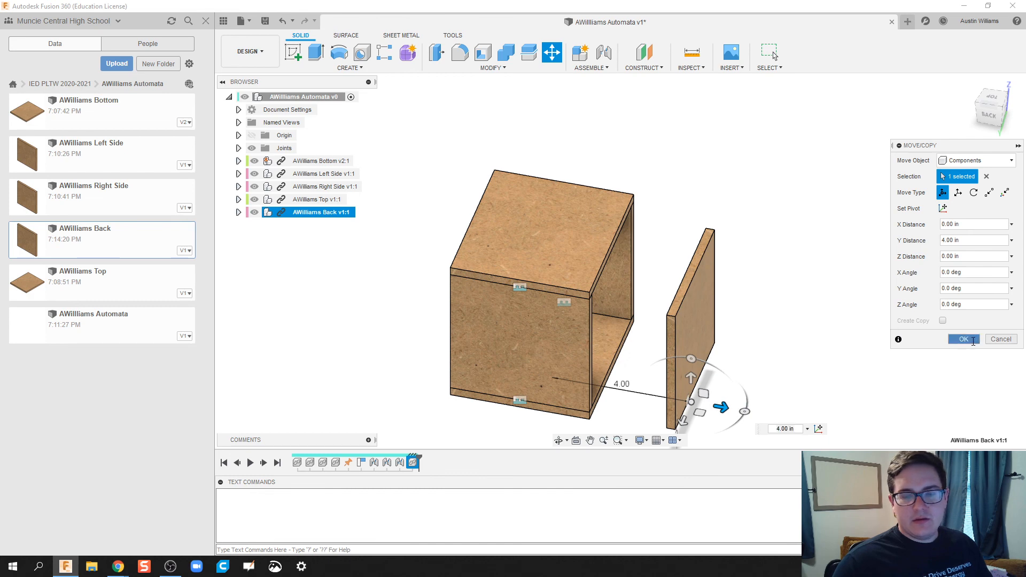
left_click(964, 339)
middle_click_drag(774, 220, 719, 218, "shift")
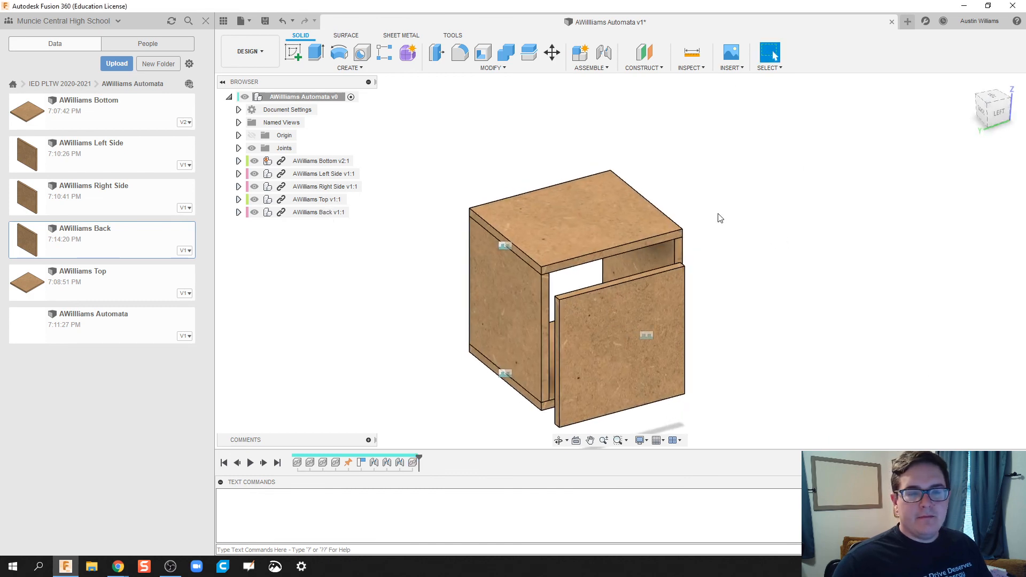
Step: Joint the back board's edge to the top board's rear edge at -90.0 deg
key("j")
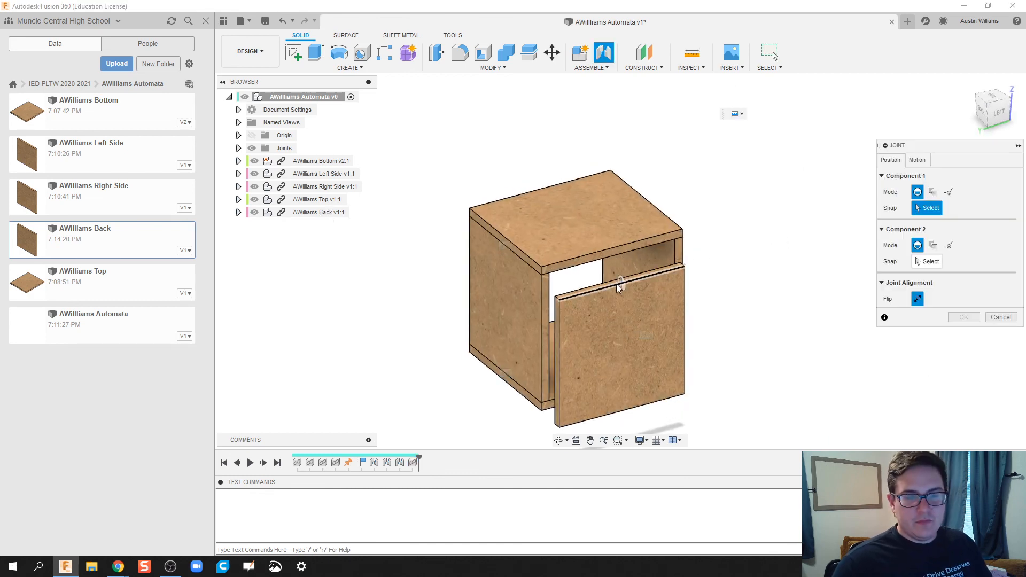
left_click(621, 286)
scroll(614, 267, "up", 3)
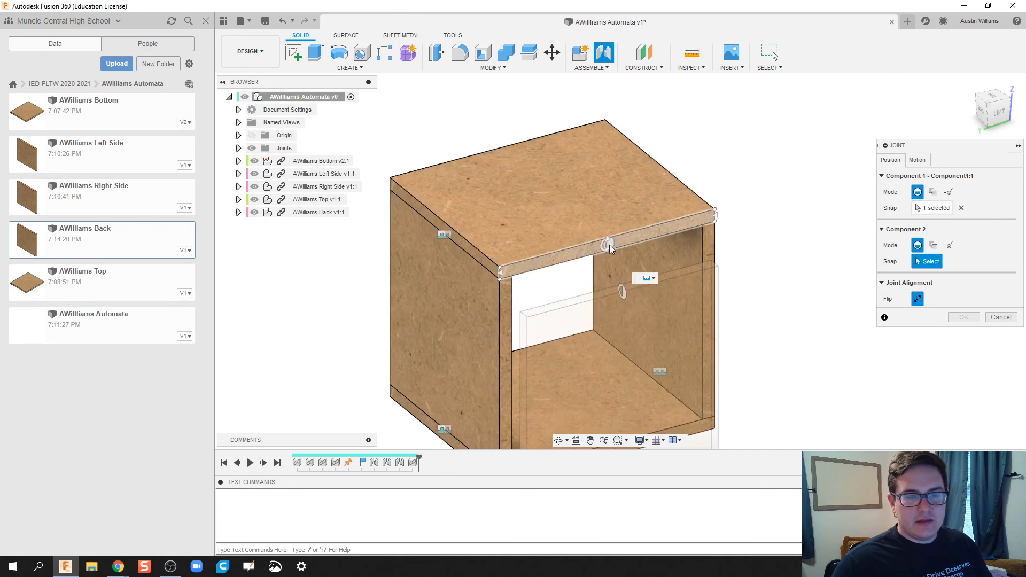
left_click(608, 252)
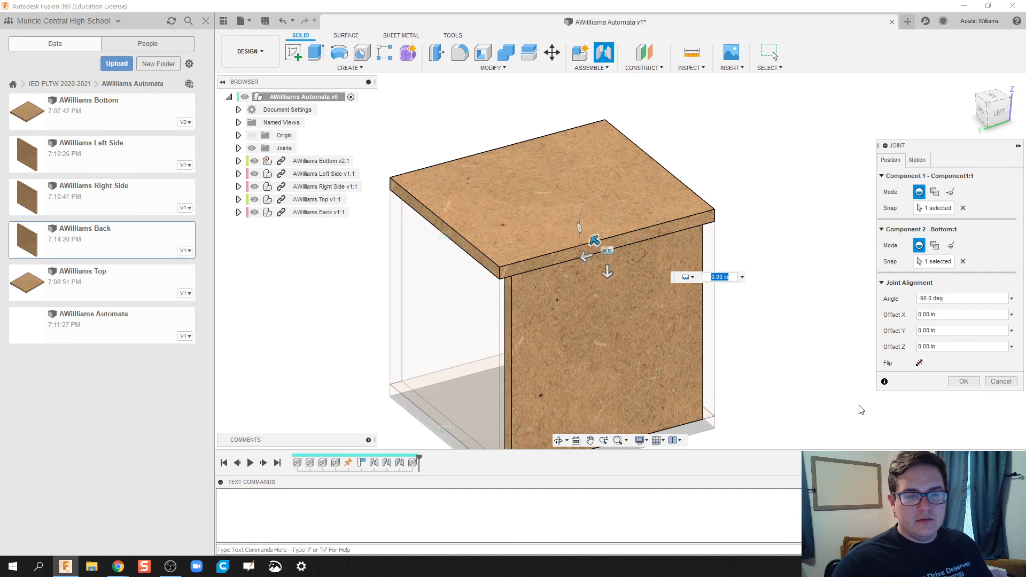
middle_click_drag(861, 410, 838, 384, "shift")
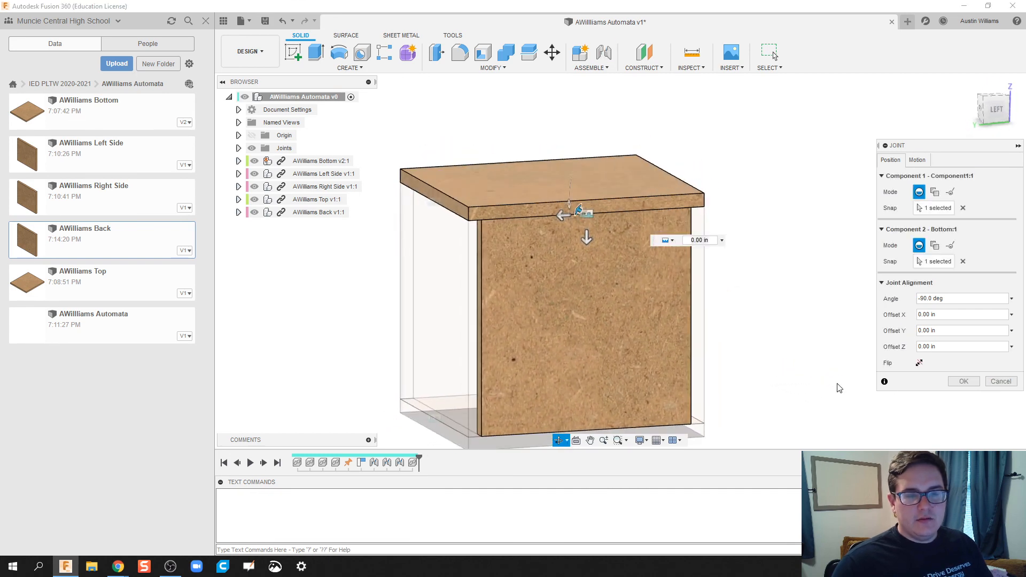
left_click(971, 381)
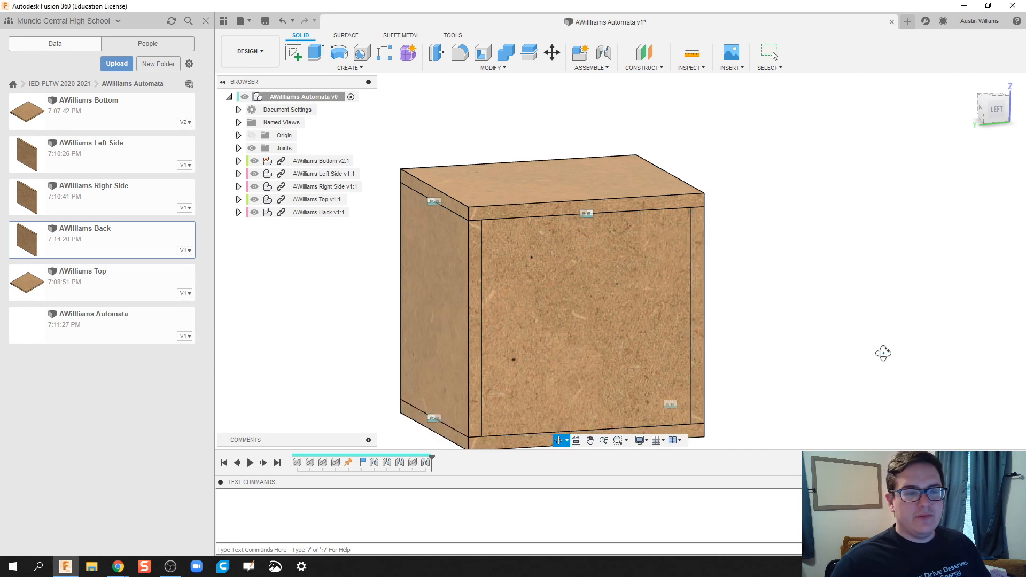
middle_click_drag(882, 350, 758, 310, "shift")
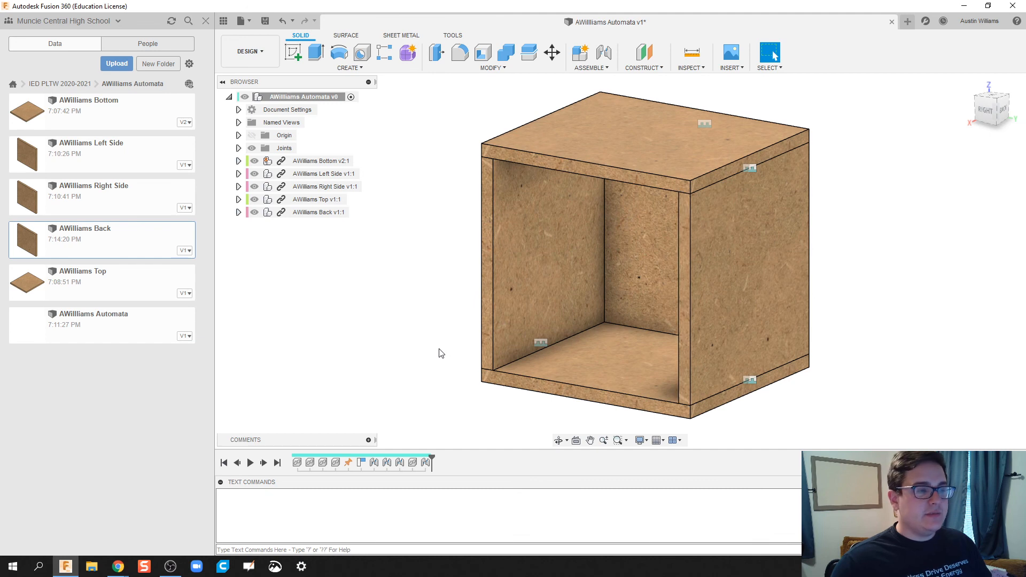
left_click(78, 339)
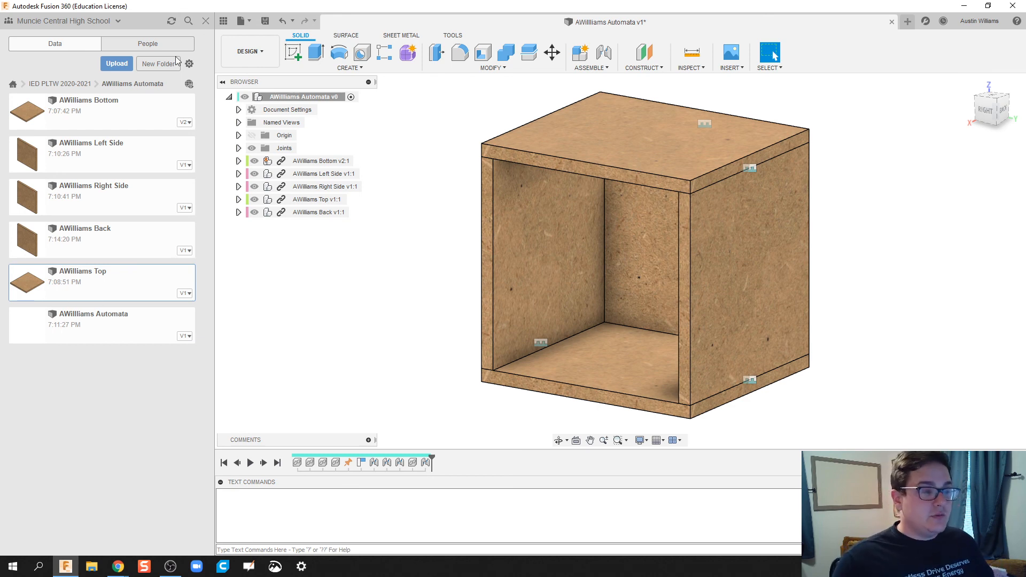
left_click(108, 334)
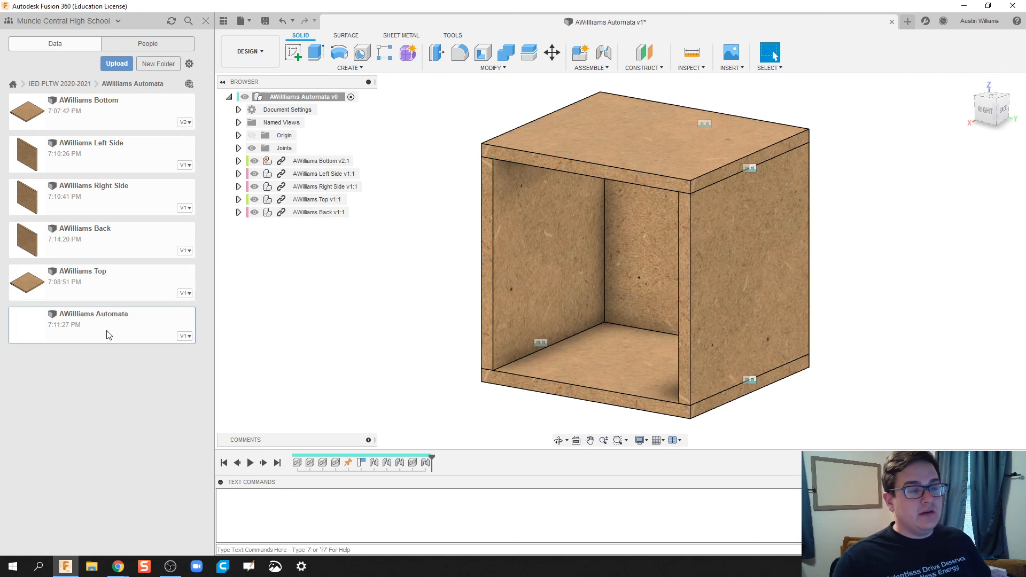